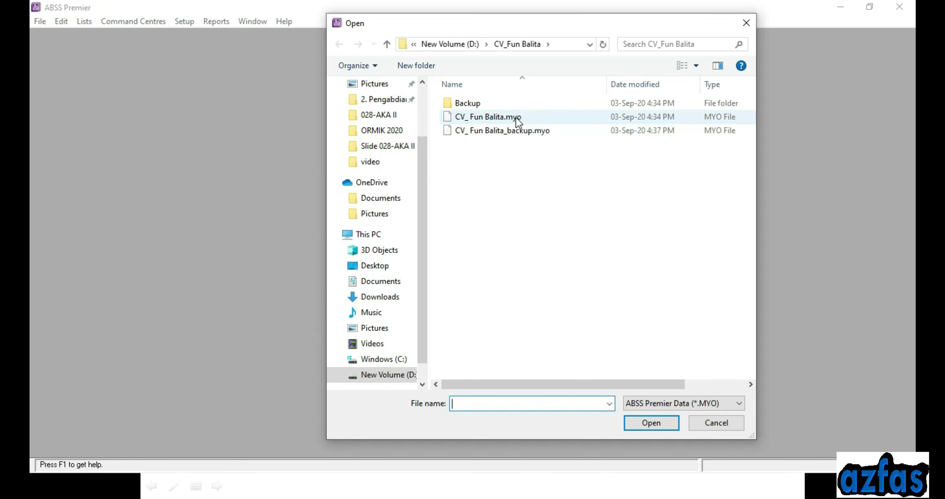
Open the main CV_ Fun Balita.myo company file, not its backup
left_click(471, 120)
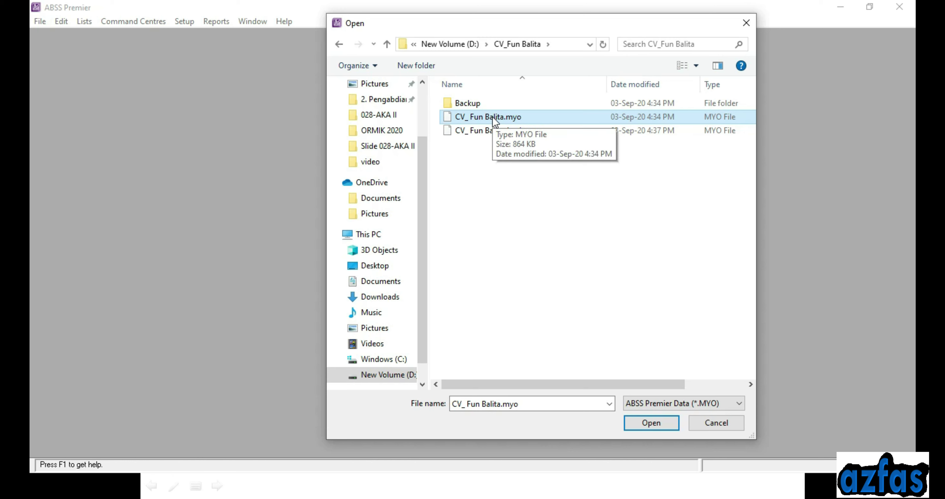
left_click(528, 133)
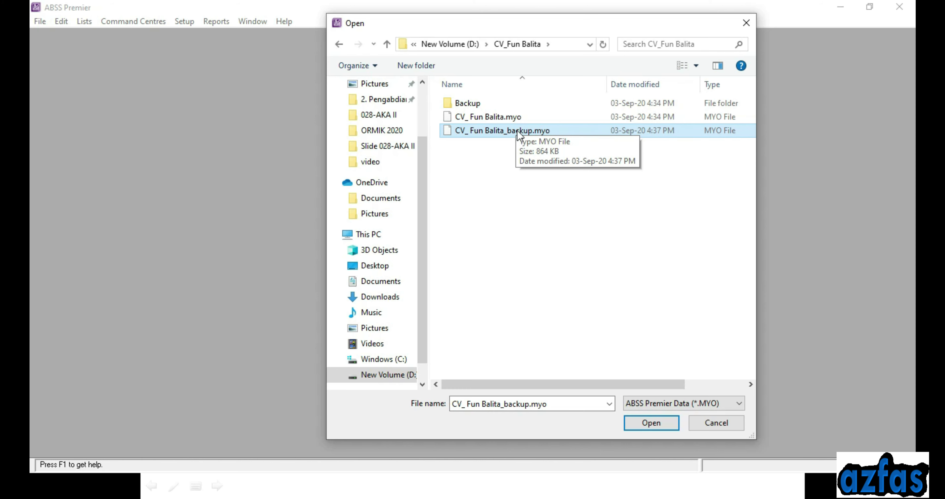
left_click(517, 118)
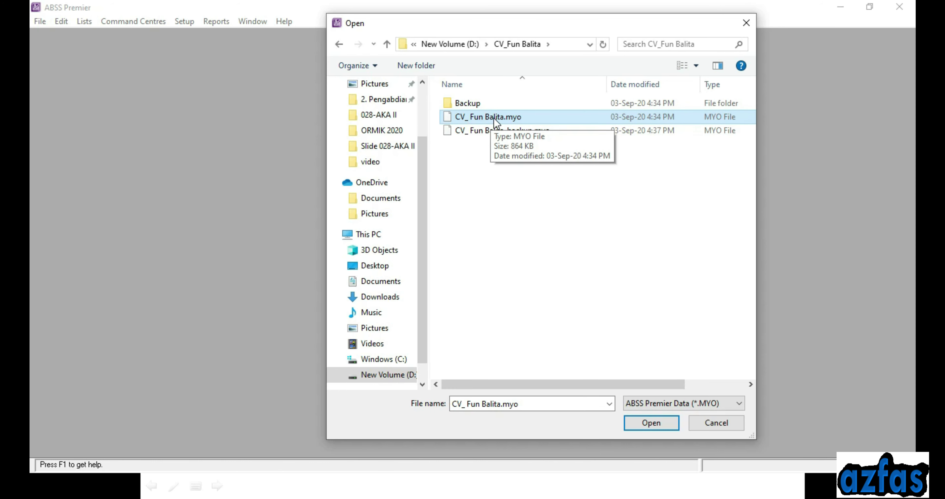
left_click(647, 425)
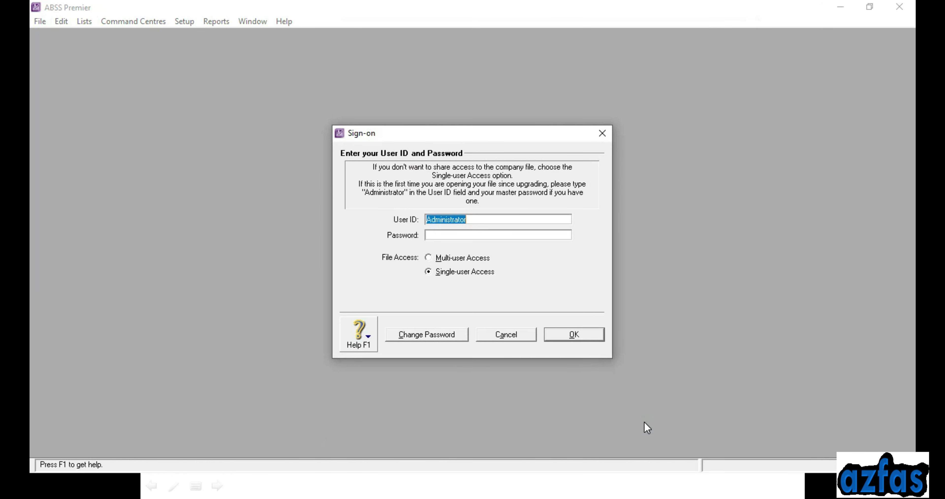
Sign on as Administrator with Single-user Access
left_click(470, 219)
left_click(568, 334)
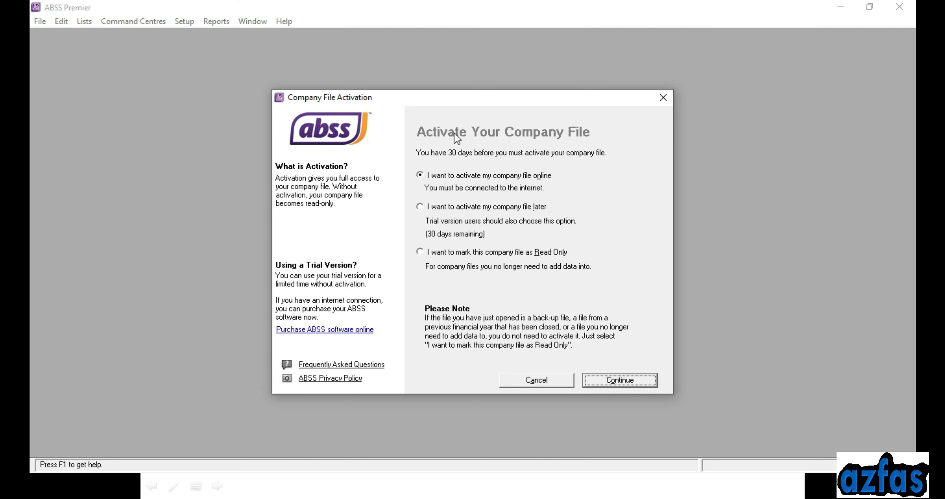
Defer activation, acknowledge the 30-day notice and decline data verification
left_click(419, 206)
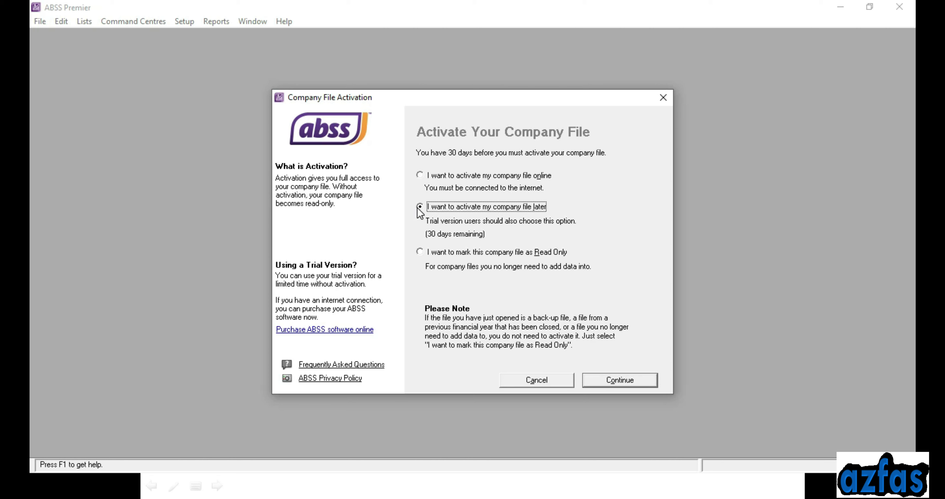
left_click(618, 380)
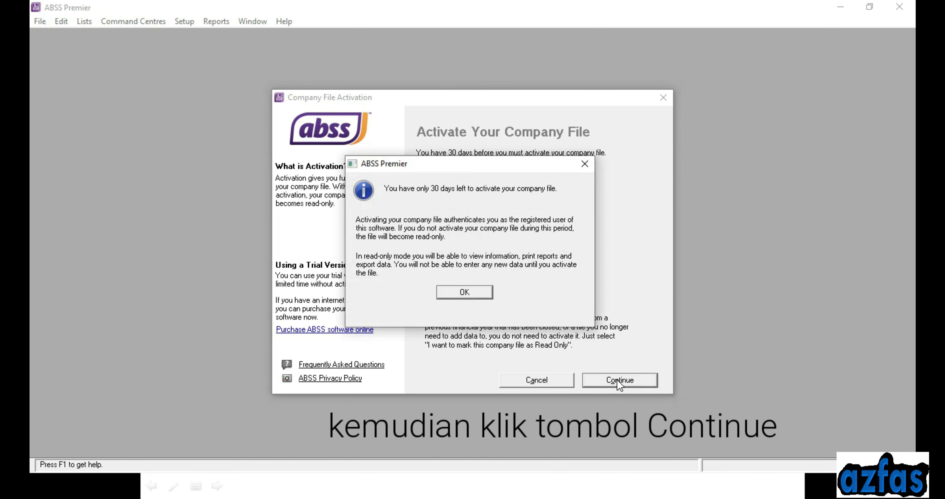
left_click(473, 290)
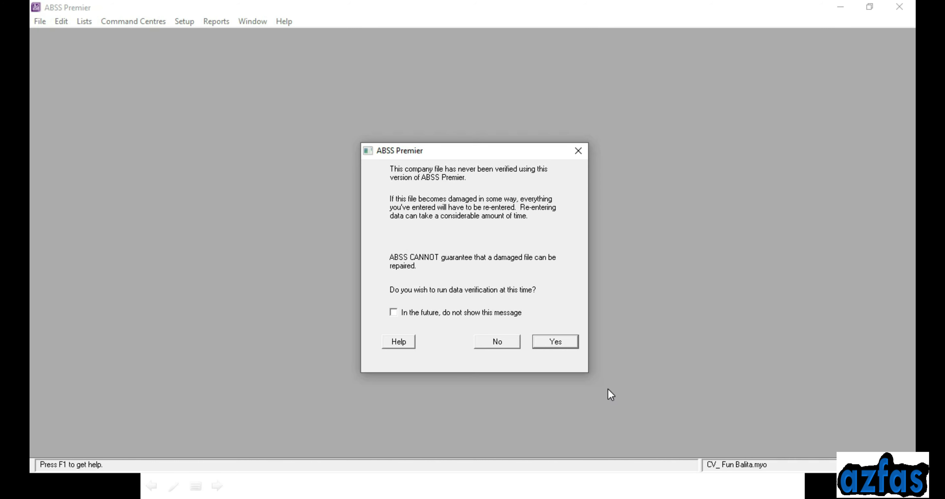
left_click(502, 339)
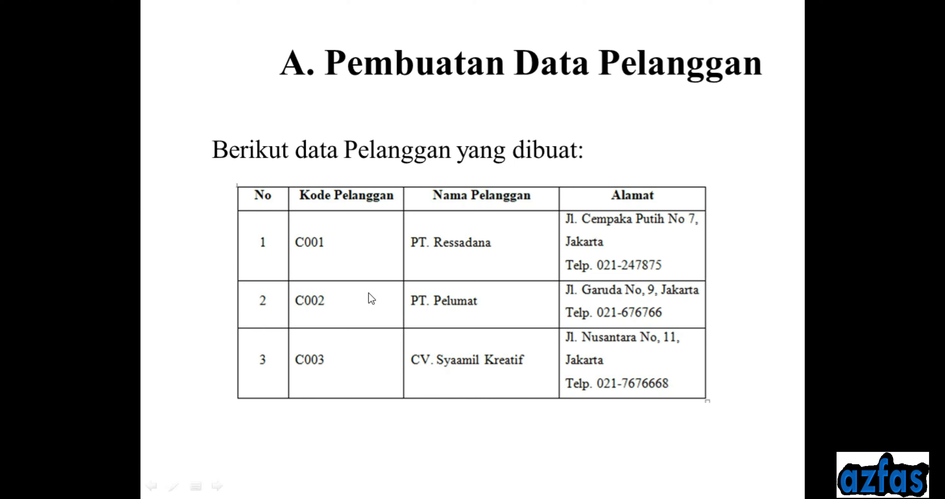
From Card File, open the Cards List and start a new card
key("alt+Tab")
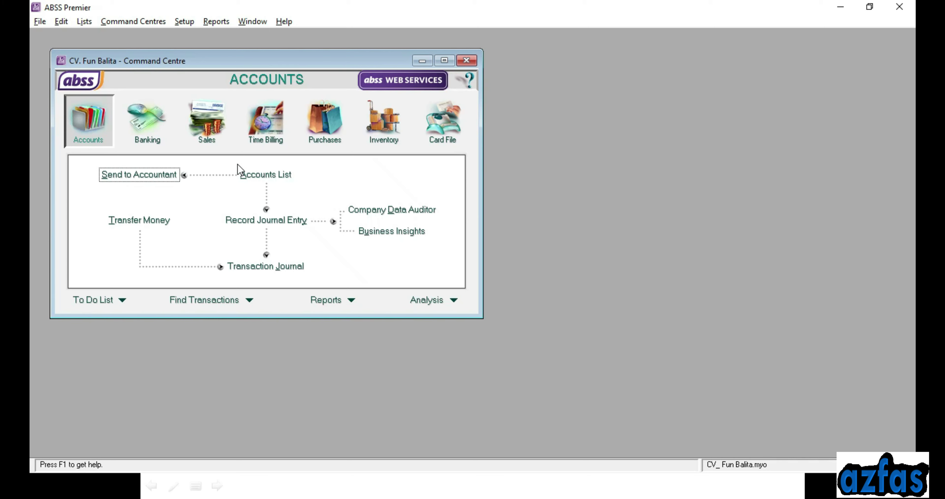
left_click(438, 119)
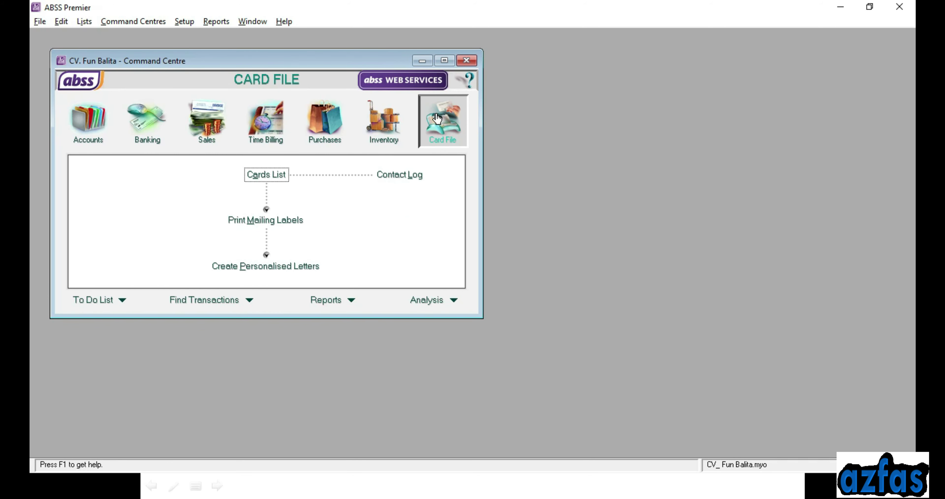
left_click(251, 176)
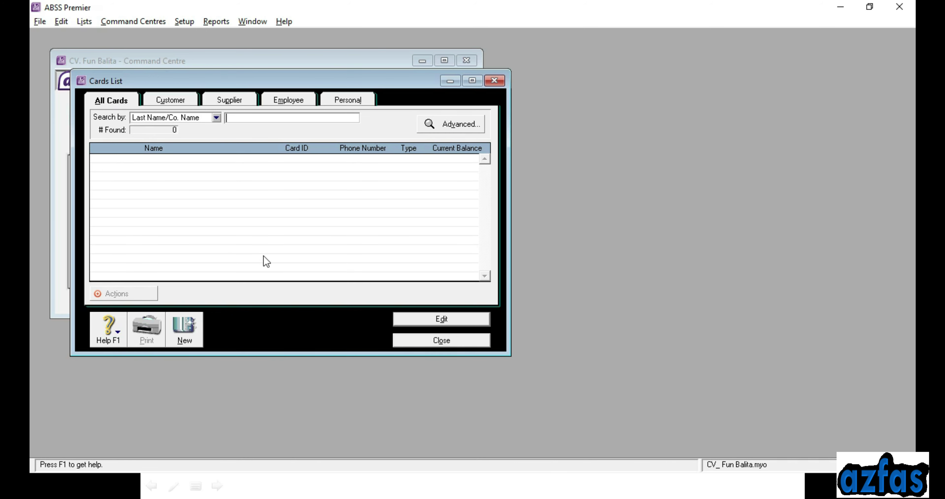
left_click(182, 341)
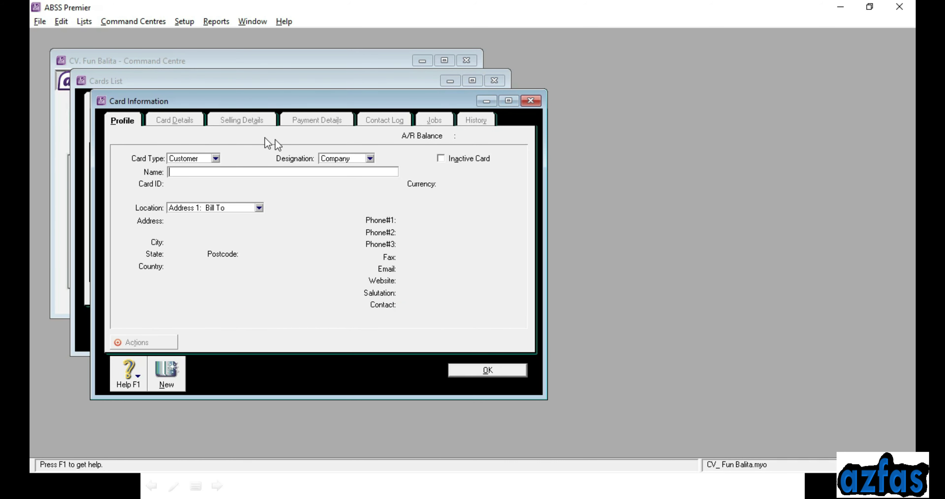
Keep the card type as Customer and enter the name PT. Ressada
left_click(209, 155)
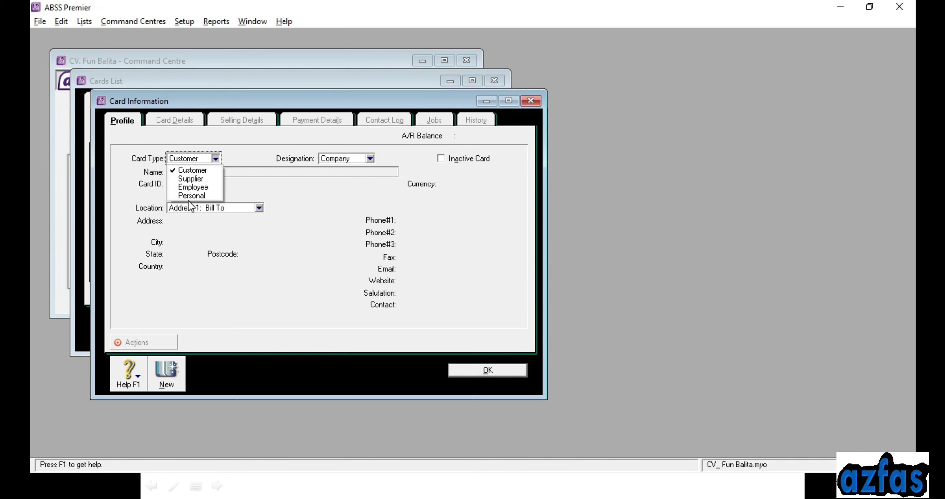
left_click(192, 171)
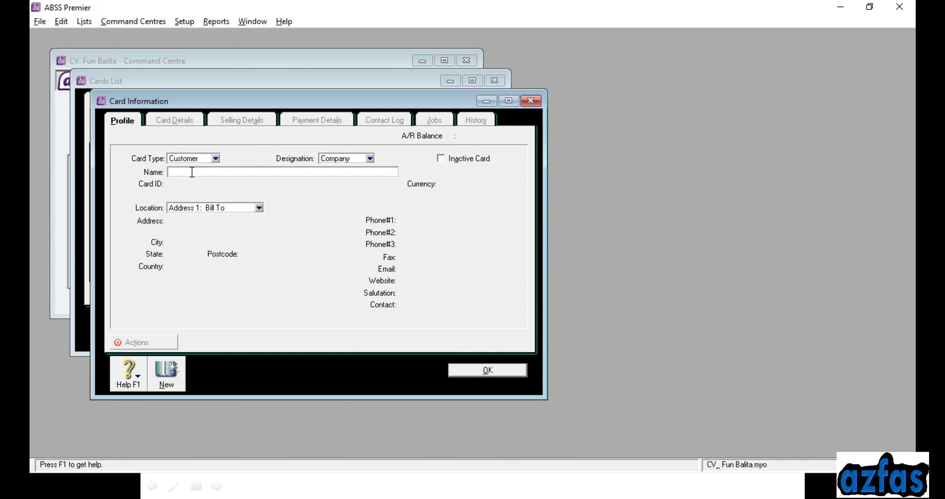
key("alt+Tab")
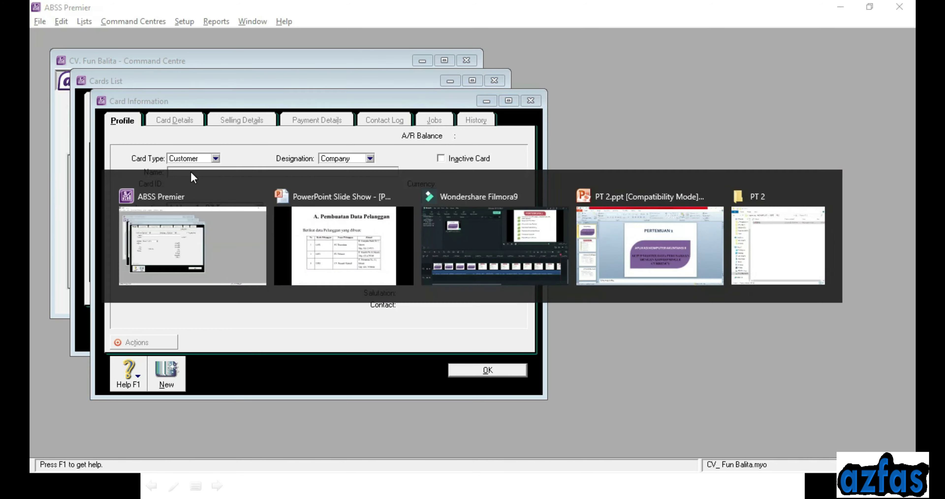
key("alt+Tab")
type("PT. RE")
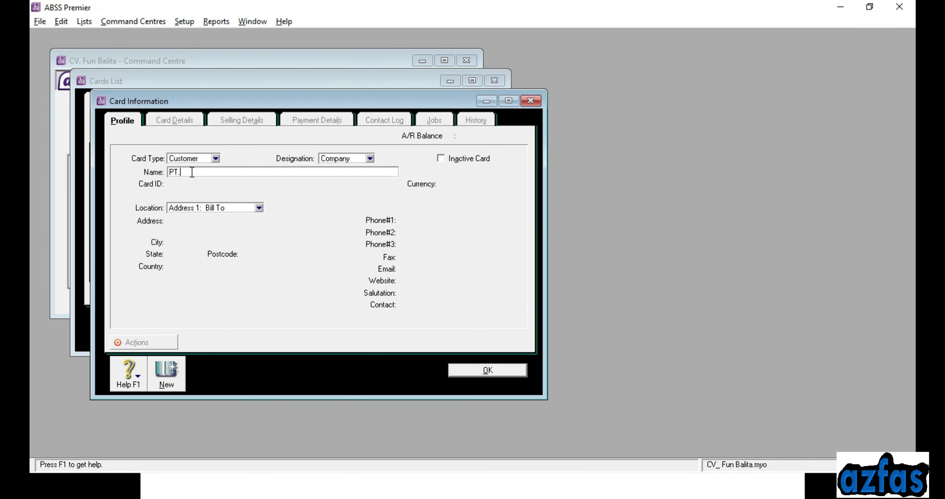
key("BackSpace")
type("essada")
key("Tab")
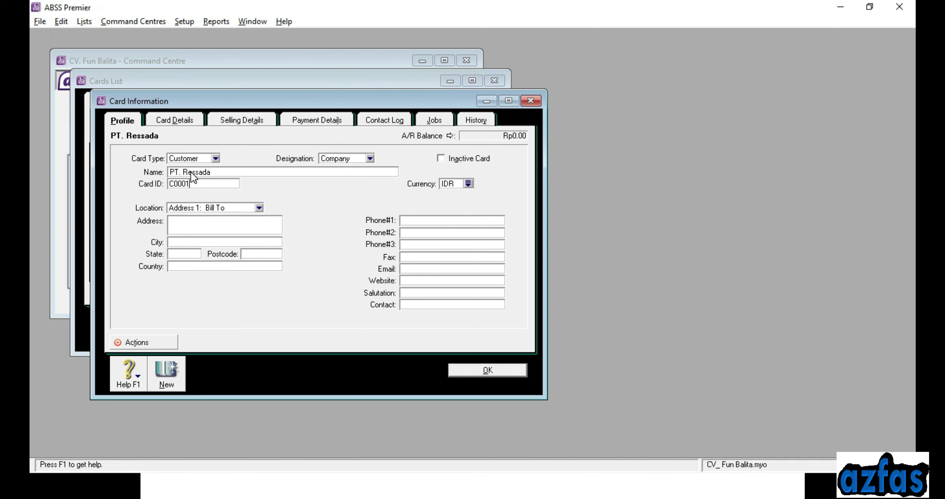
key("alt+Tab")
key("alt+Tab")
key("BackSpace")
key("BackSpace")
left_click(194, 224)
key("alt+Tab")
key("Escape")
type("Jakarta")
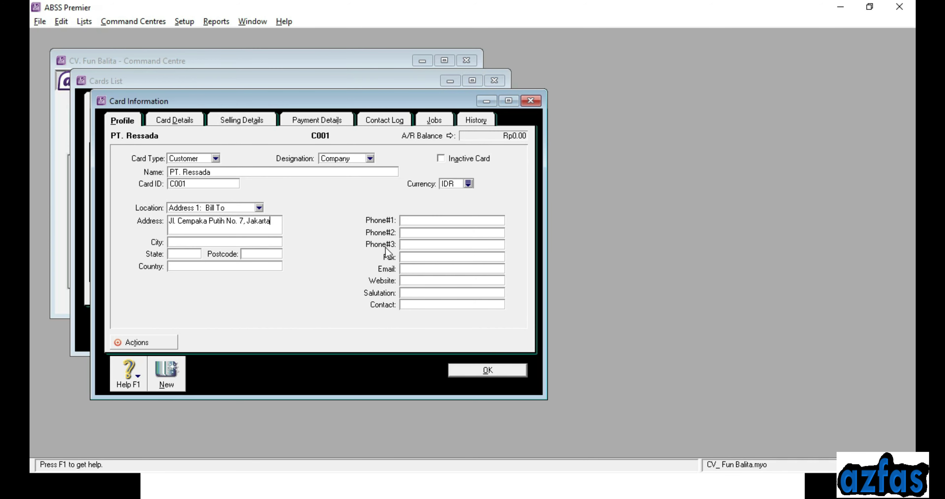
left_click(423, 219)
key("alt+Tab")
key("alt+Tab")
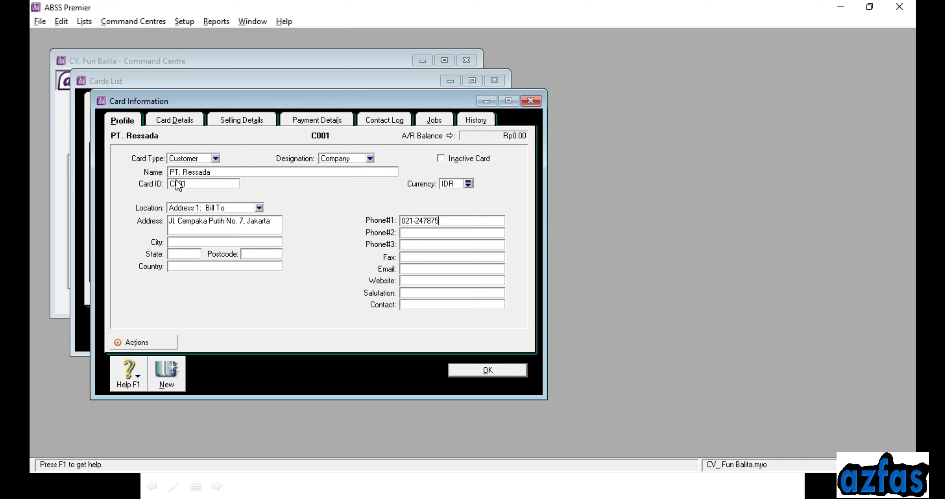
left_click(170, 369)
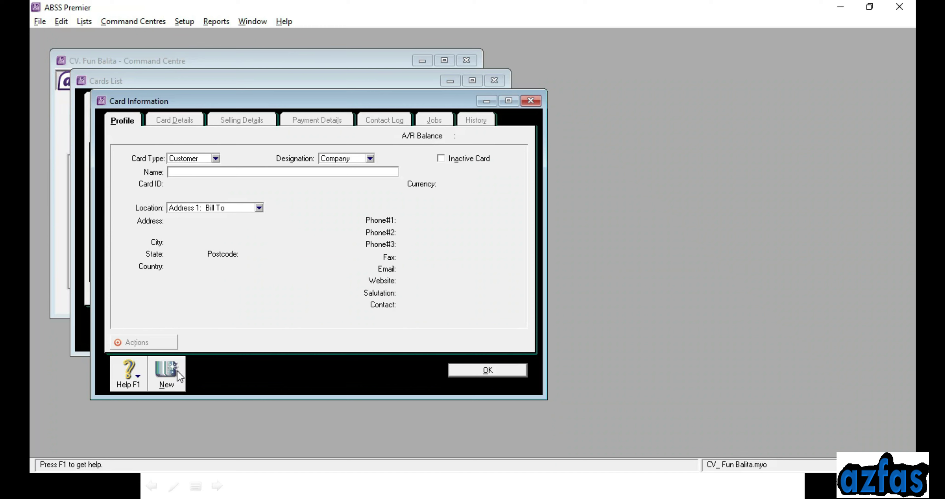
type("PT. Pelumat")
key("Tab")
type("C002")
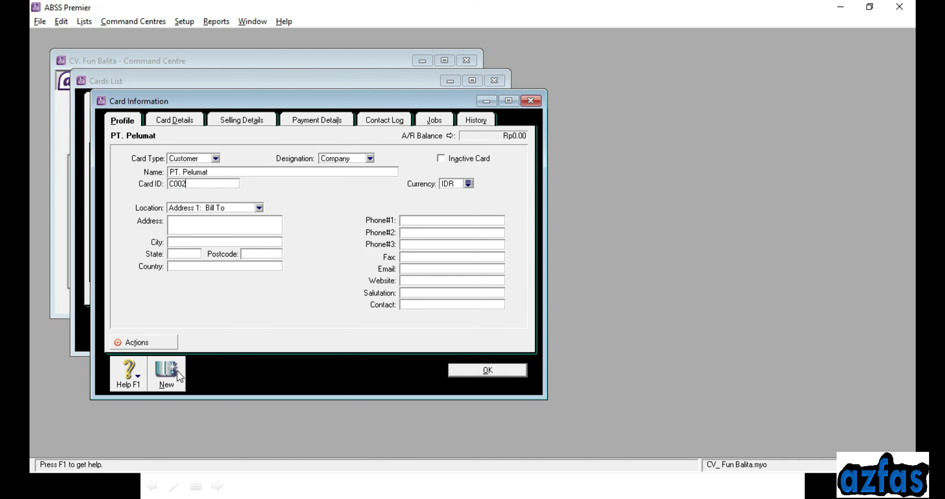
key("Tab")
left_click(209, 225)
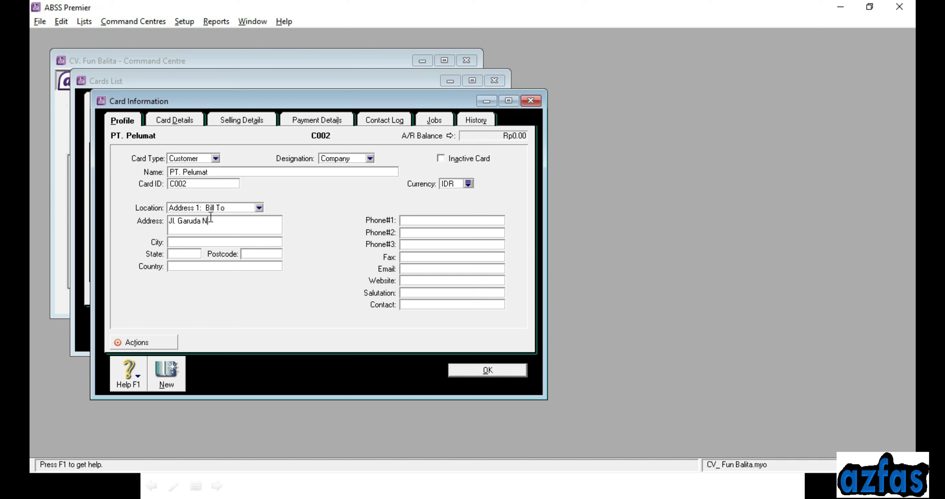
left_click(445, 222)
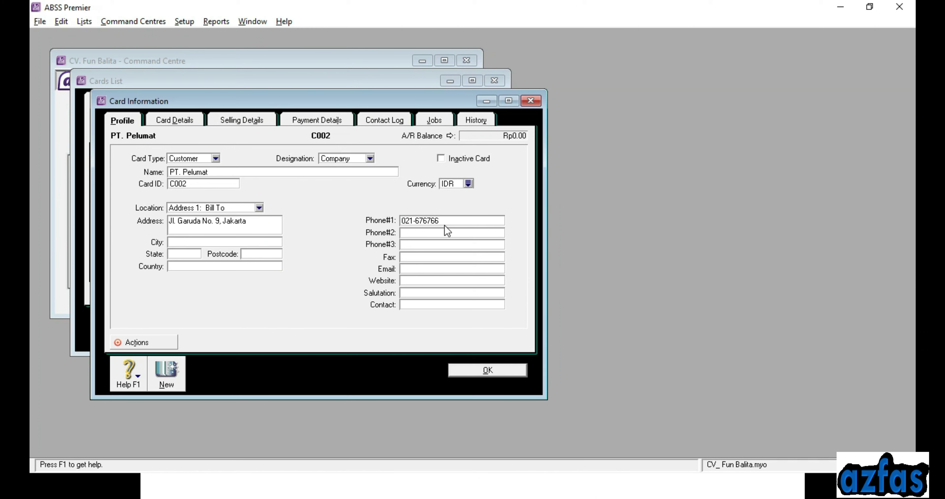
left_click(166, 381)
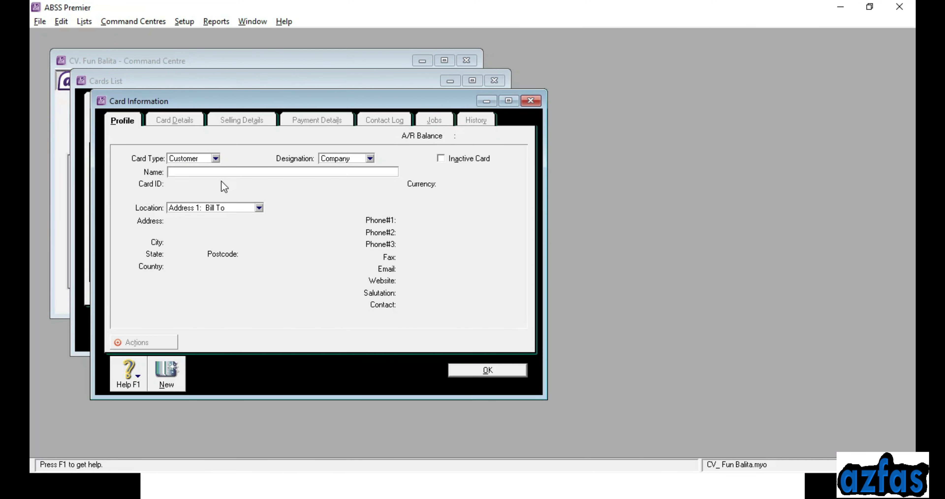
type("CV. Syaamil Kreatif")
key("Tab")
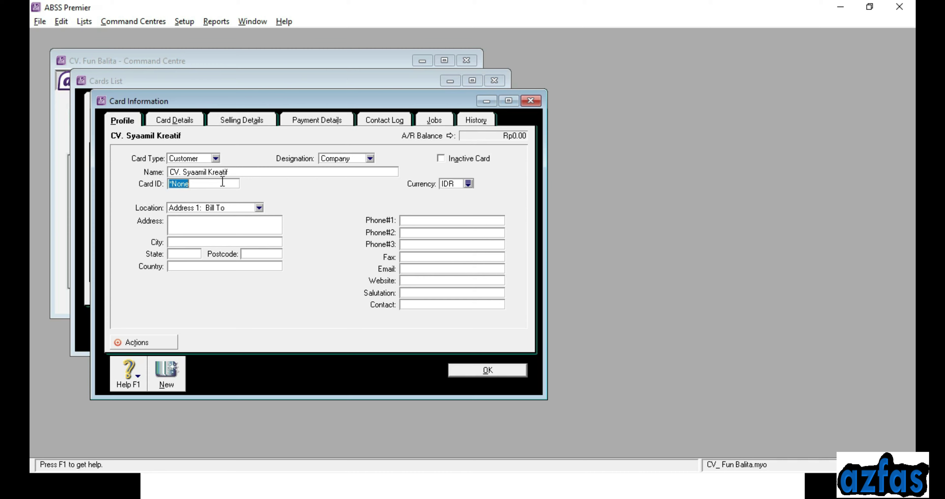
type("C003")
key("Tab")
left_click(214, 229)
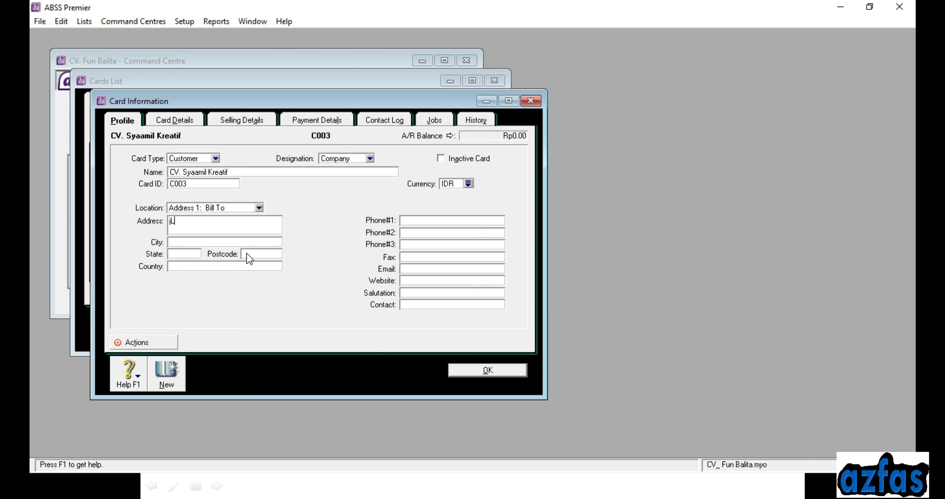
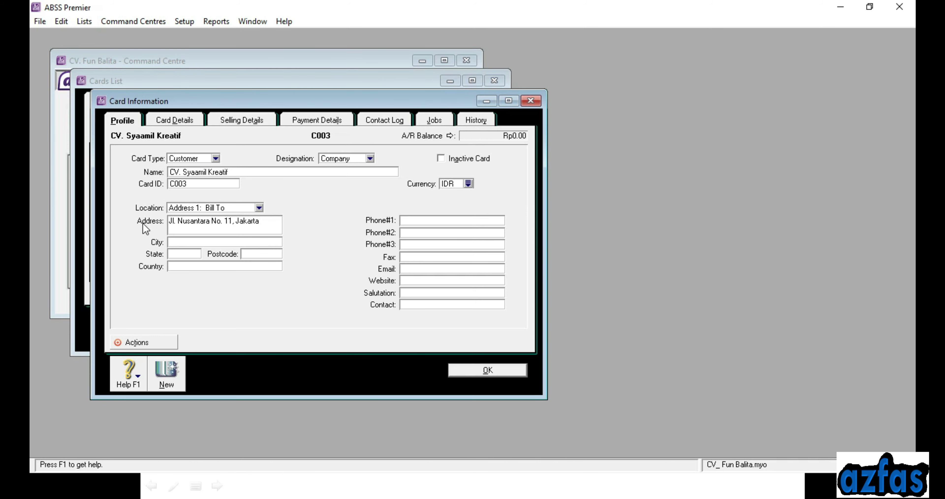
left_click(175, 241)
key("alt+Tab")
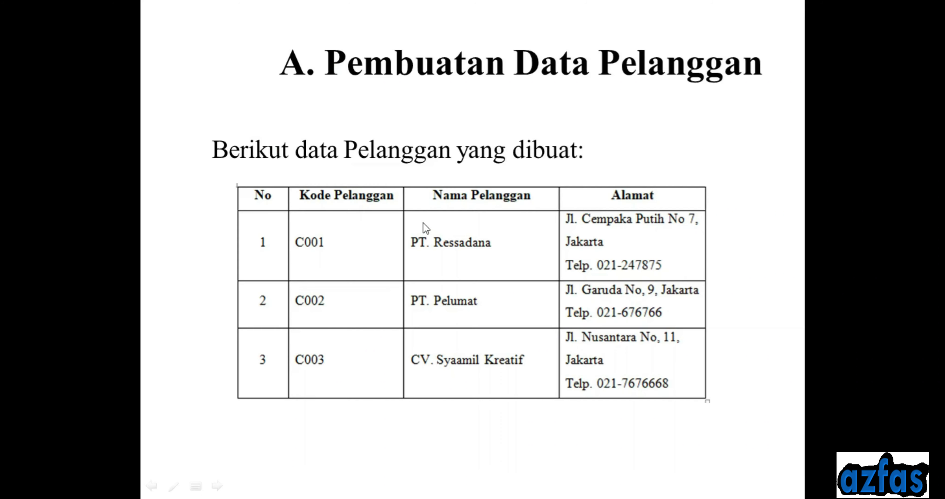
key("alt+Tab")
key("alt+Tab")
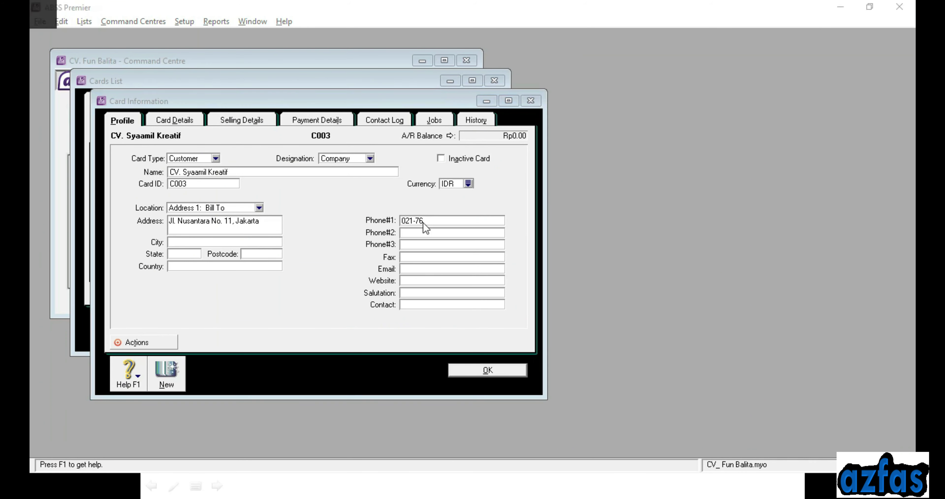
key("alt+Tab")
key("alt+Tab")
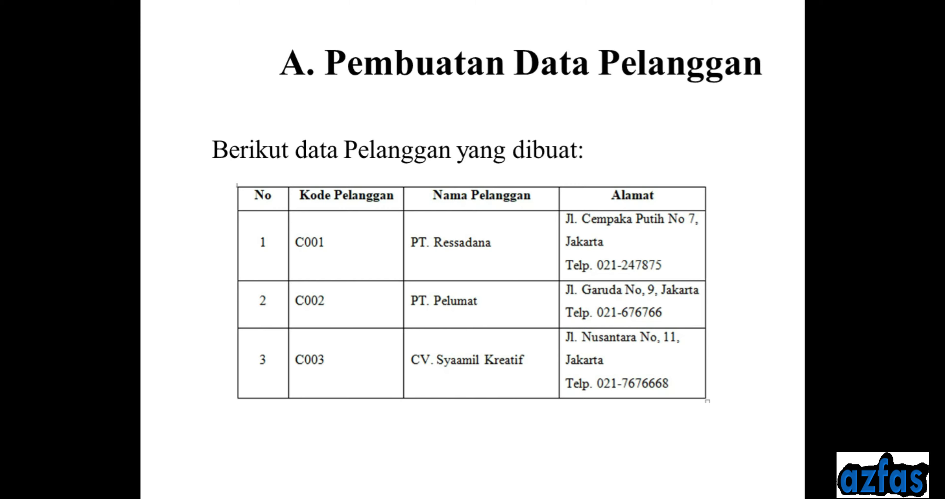
key("alt+Tab")
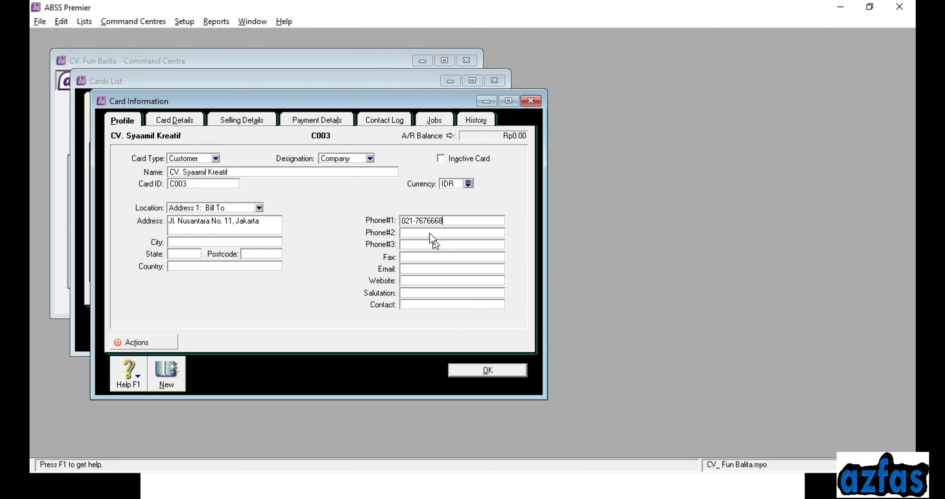
key("alt+Tab")
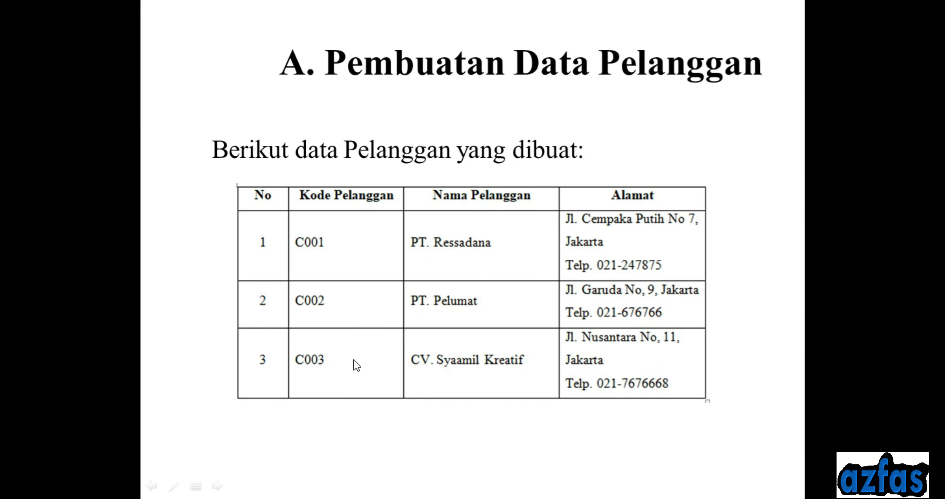
key("alt+Tab")
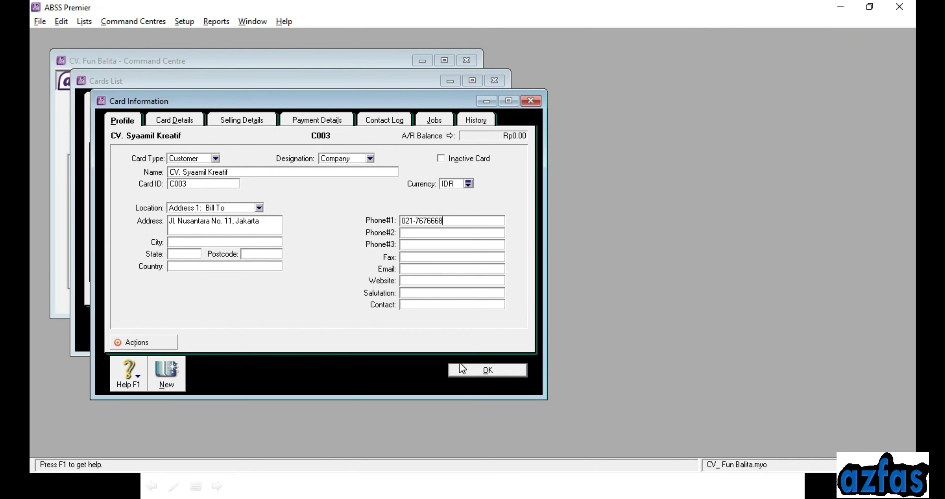
left_click(460, 371)
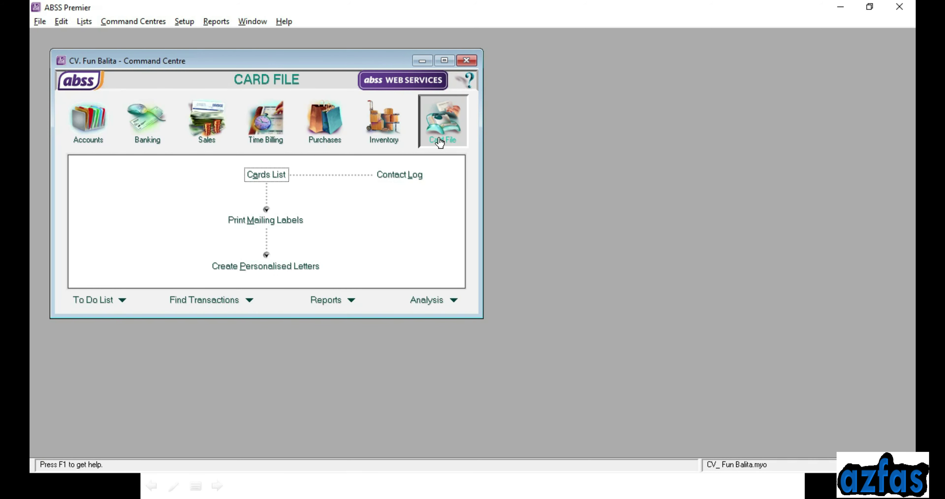
Start a new supplier card named CV. BPA Jaya with card ID S001
left_click(268, 175)
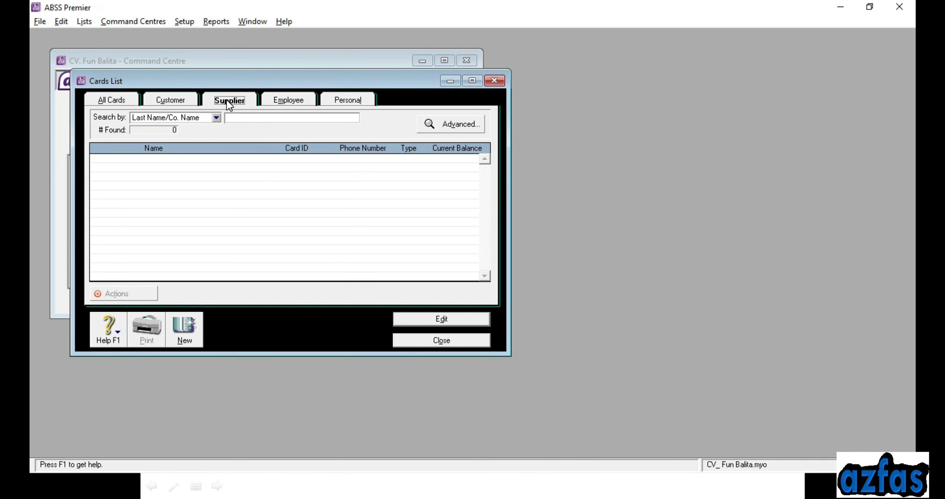
left_click(185, 325)
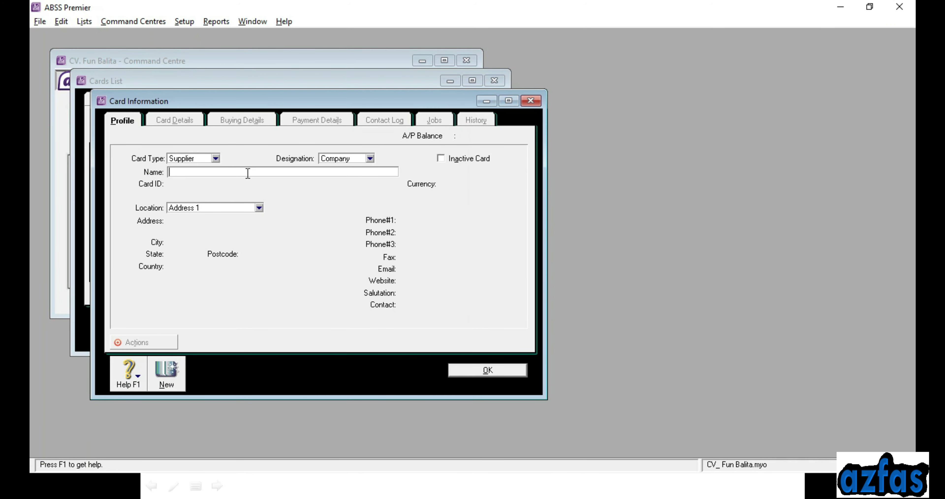
type("CV. BPA Jaya")
key("Tab")
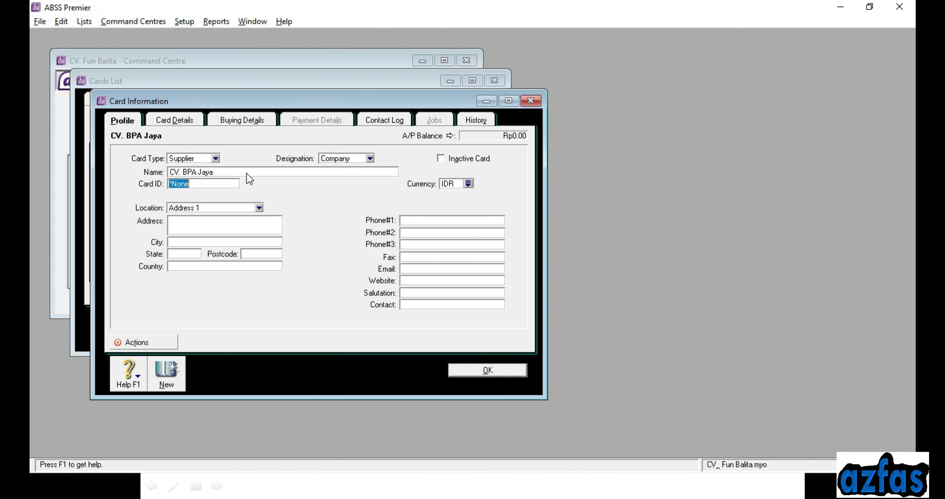
type("S001")
key("Tab")
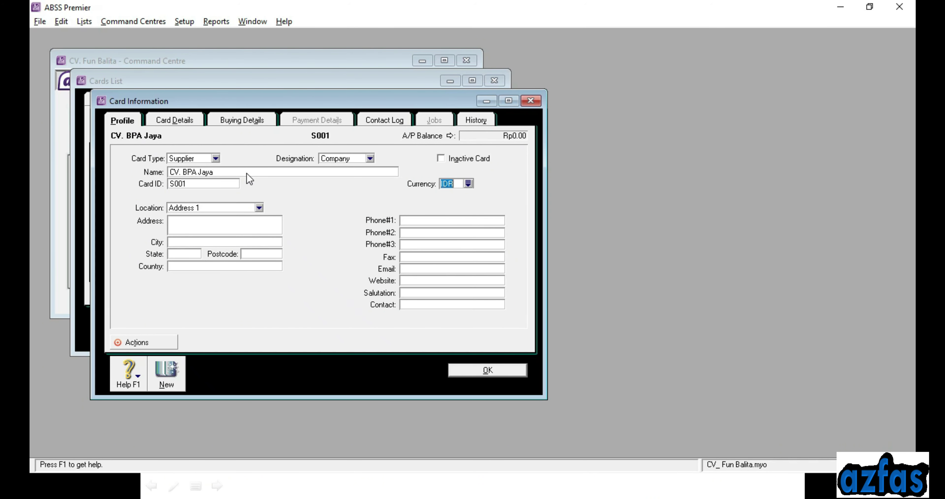
left_click(226, 226)
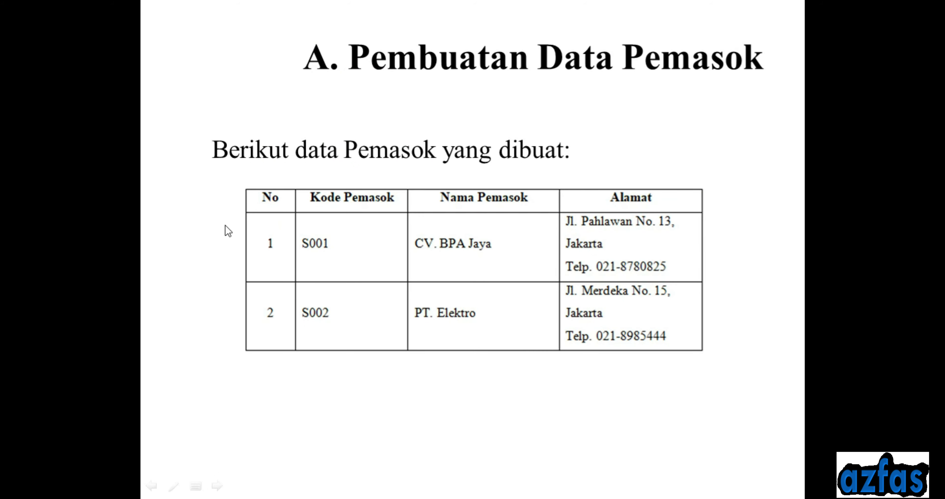
key("alt+Tab")
type("Jl")
key("BackSpace")
key("BackSpace")
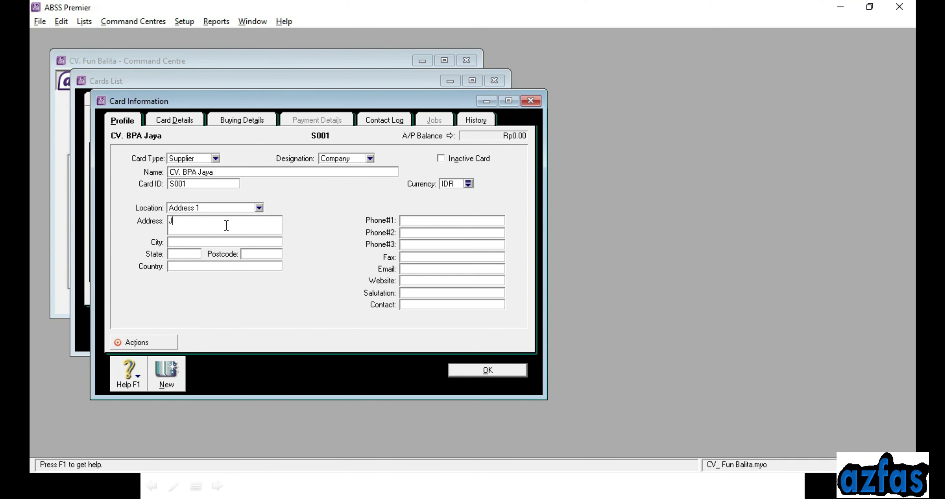
key("alt+Tab")
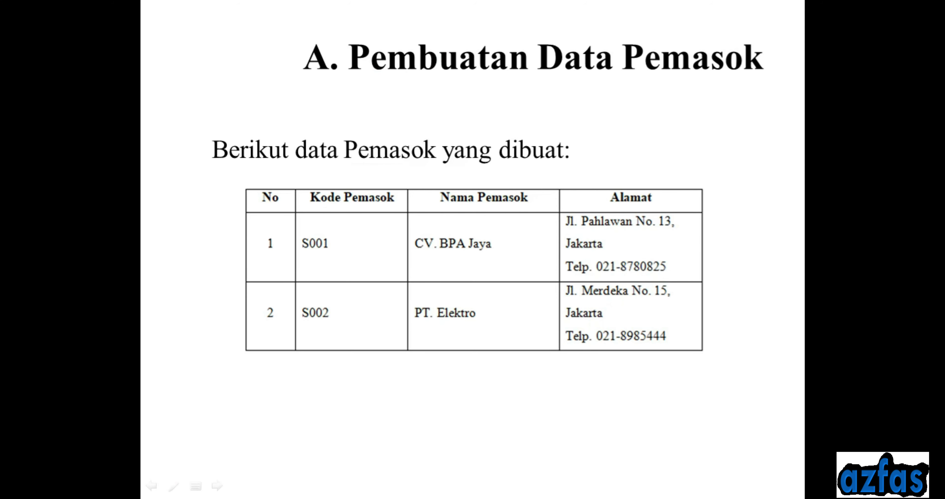
key("alt+Tab")
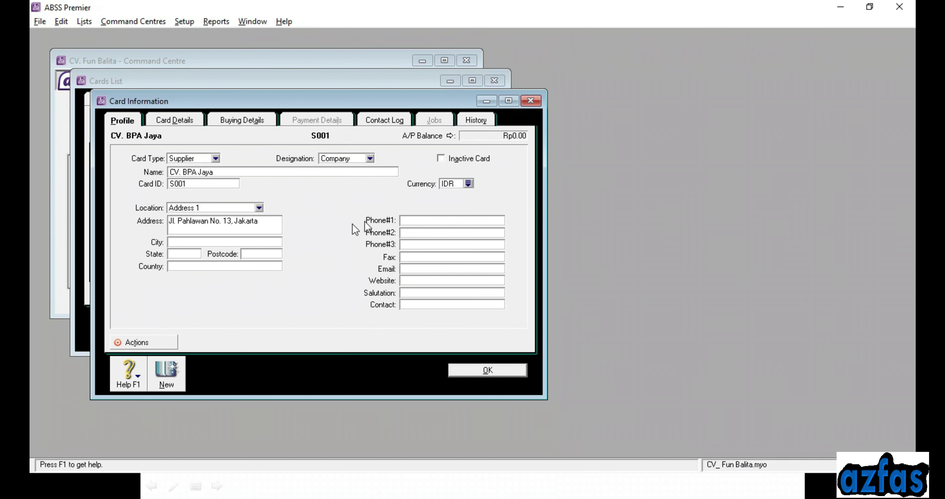
left_click(406, 219)
key("alt+Tab")
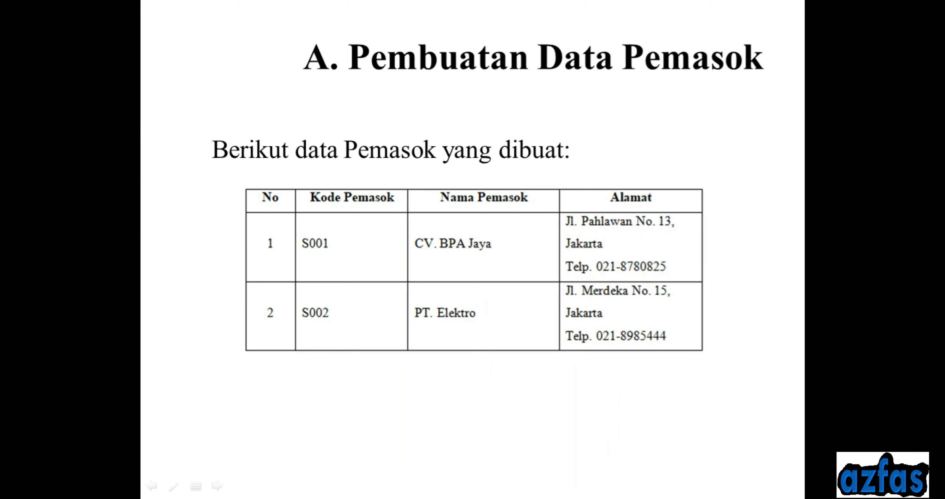
key("alt+Tab")
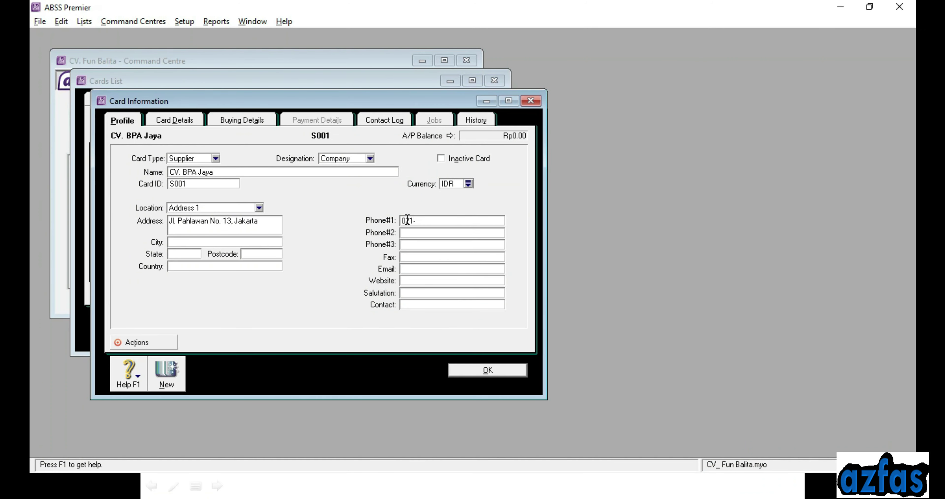
key("alt+Tab")
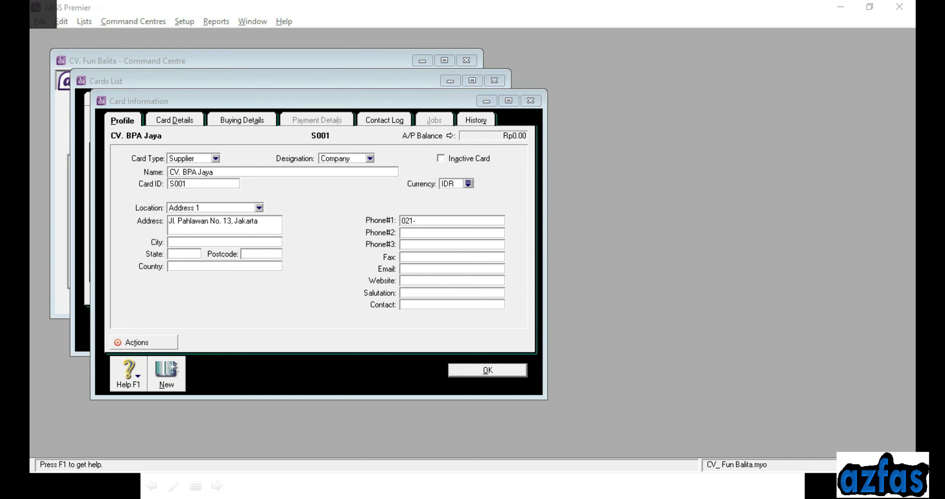
key("alt+Tab")
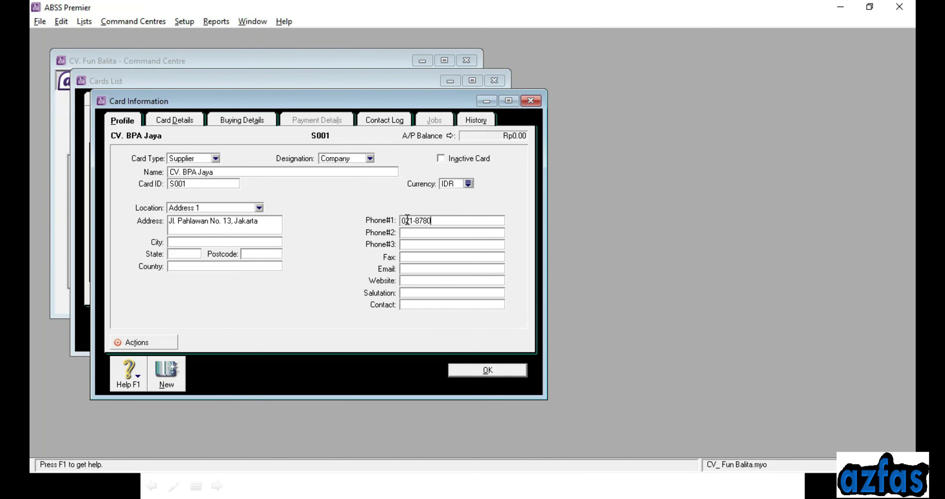
key("alt+Tab")
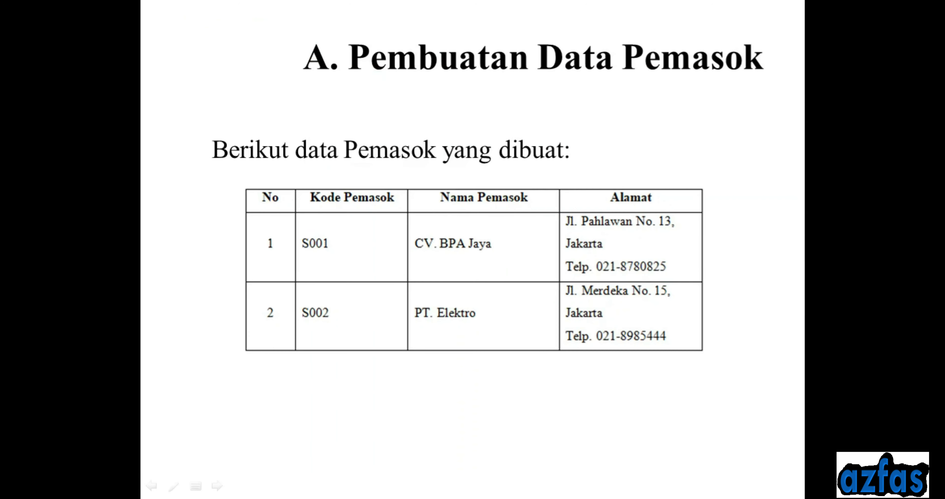
key("alt+Tab")
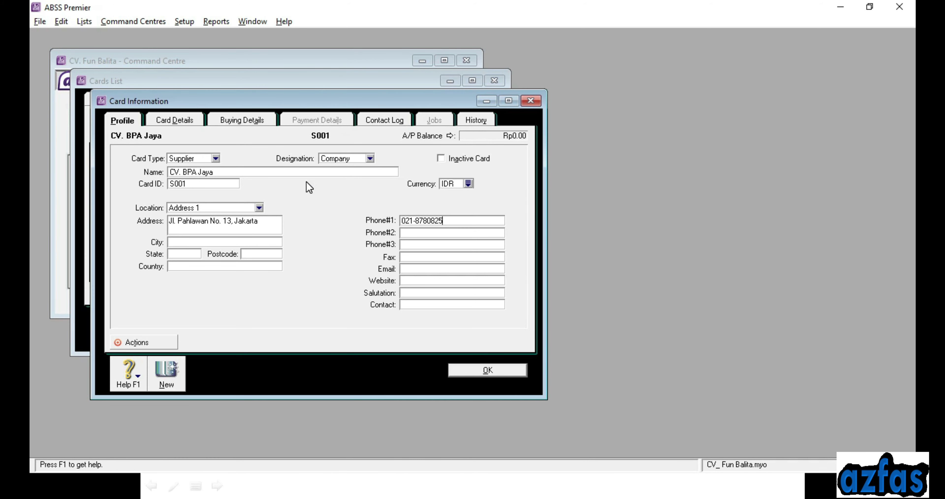
Save CV. BPA Jaya and start supplier PT. Elektro with card ID S002
left_click(181, 374)
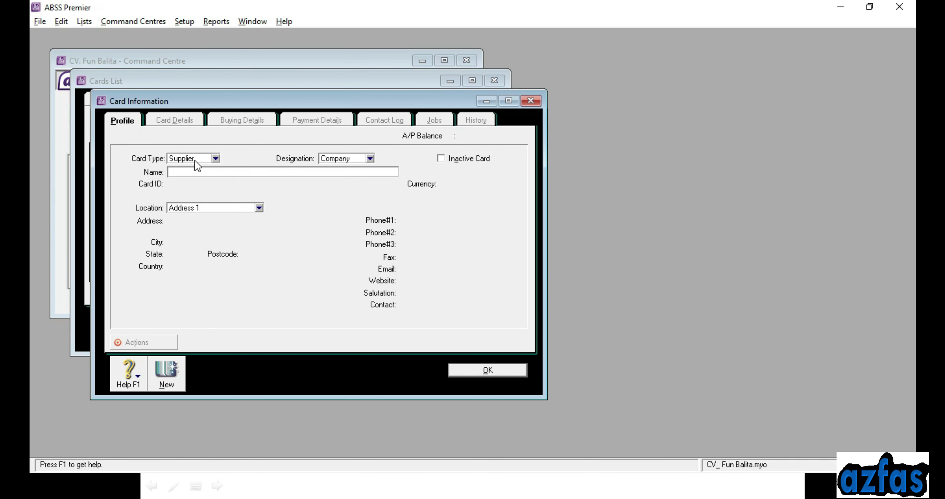
key("alt+Tab")
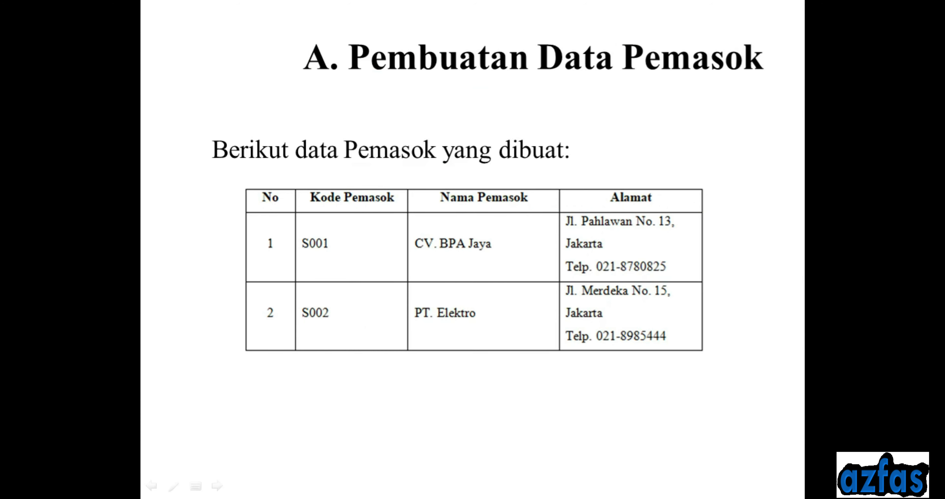
key("alt+Tab")
type("PT. B")
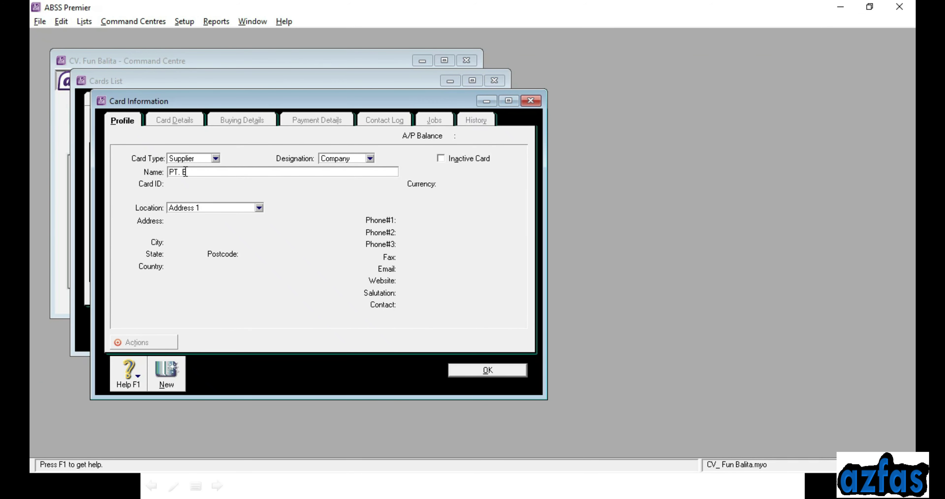
type("lektro")
key("Tab")
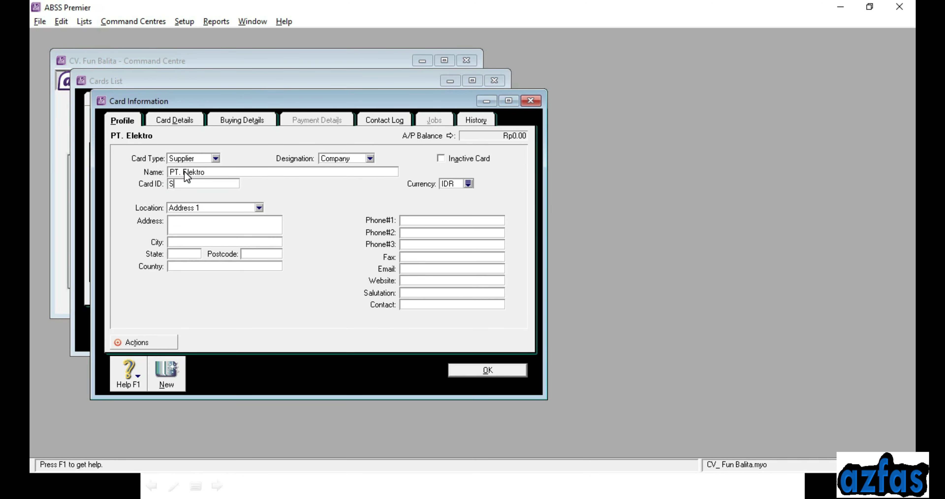
key("Tab")
left_click(215, 224)
key("alt+Tab")
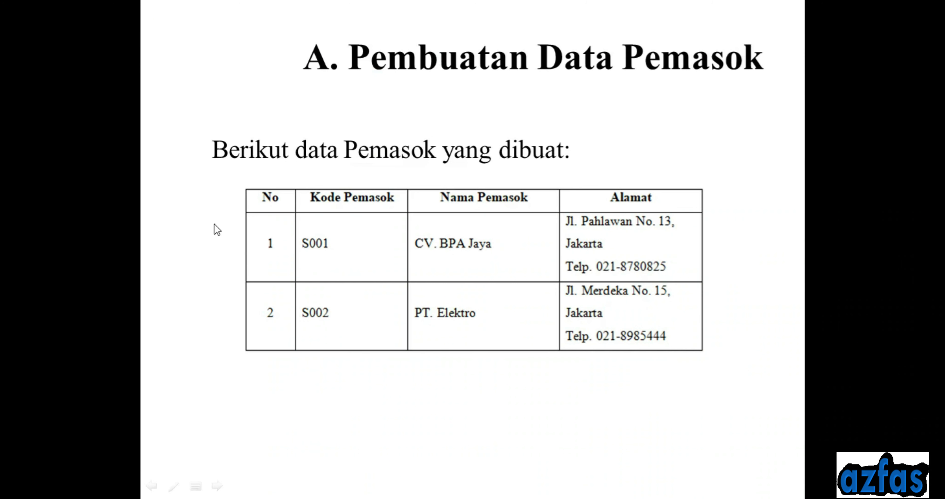
key("alt+Tab")
type("J")
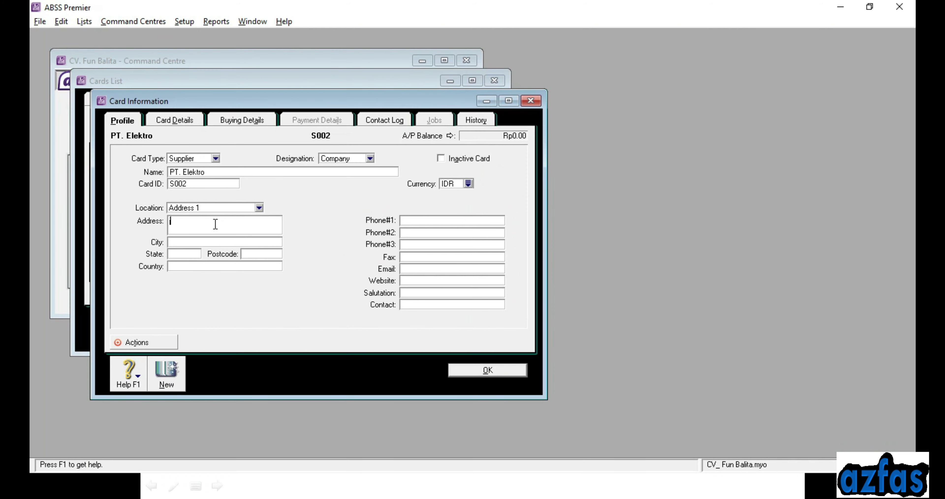
key("BackSpace")
type("JL.")
key("BackSpace")
key("BackSpace")
left_click(405, 219)
key("alt+Tab")
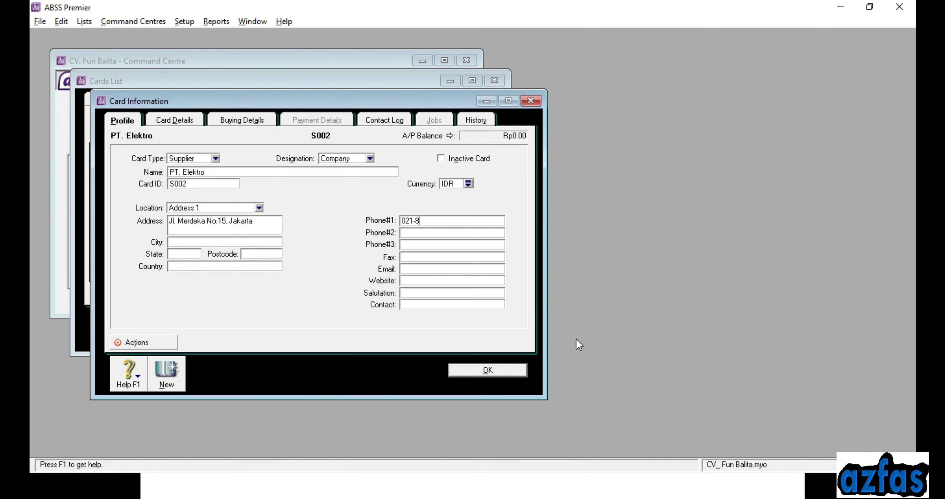
key("alt+Tab")
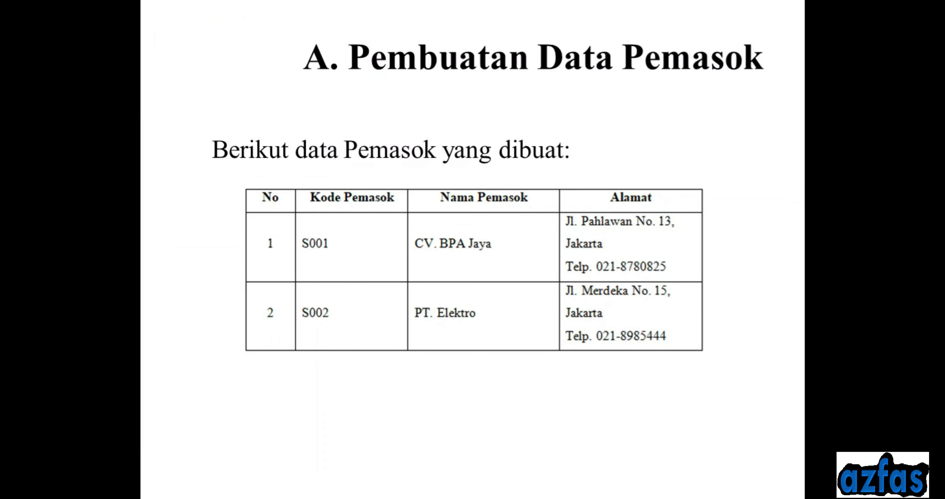
key("alt+Tab")
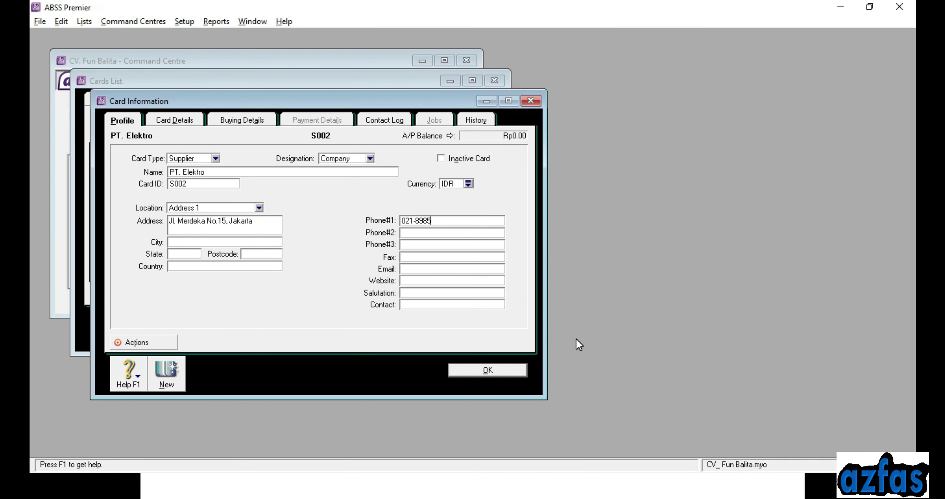
key("alt+Tab")
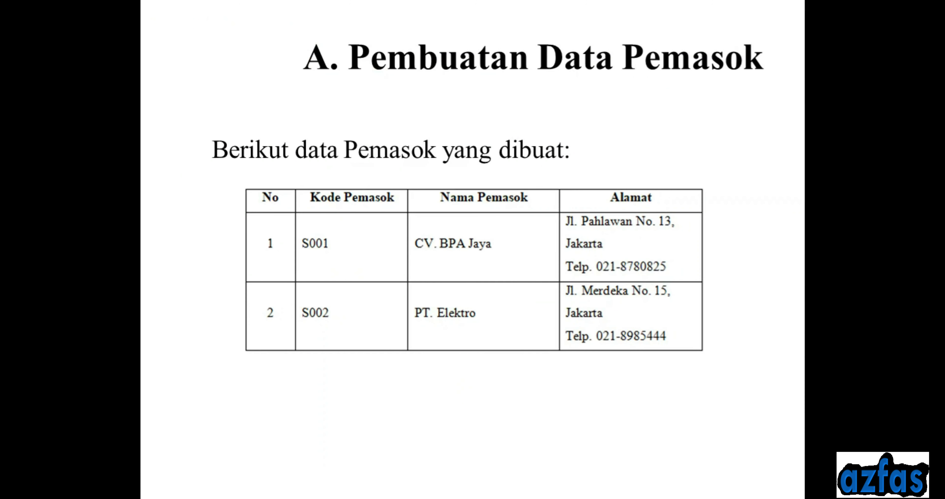
key("alt+Tab")
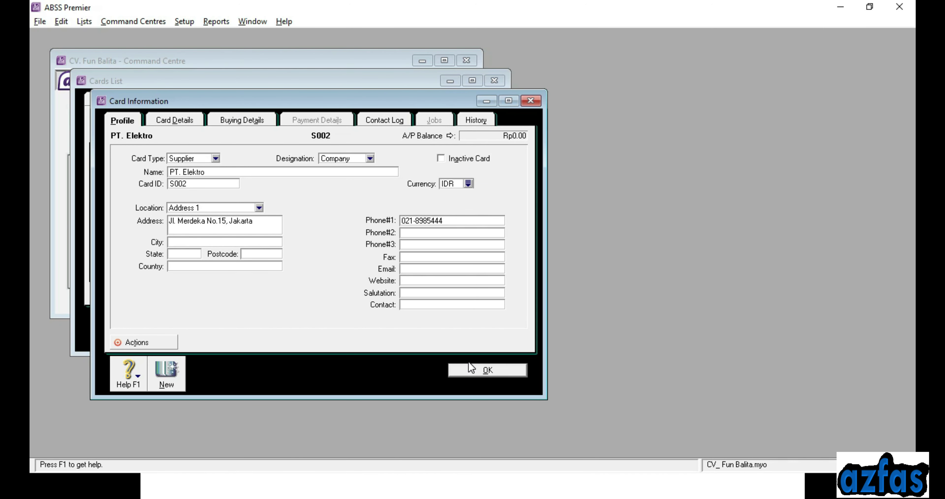
left_click(468, 368)
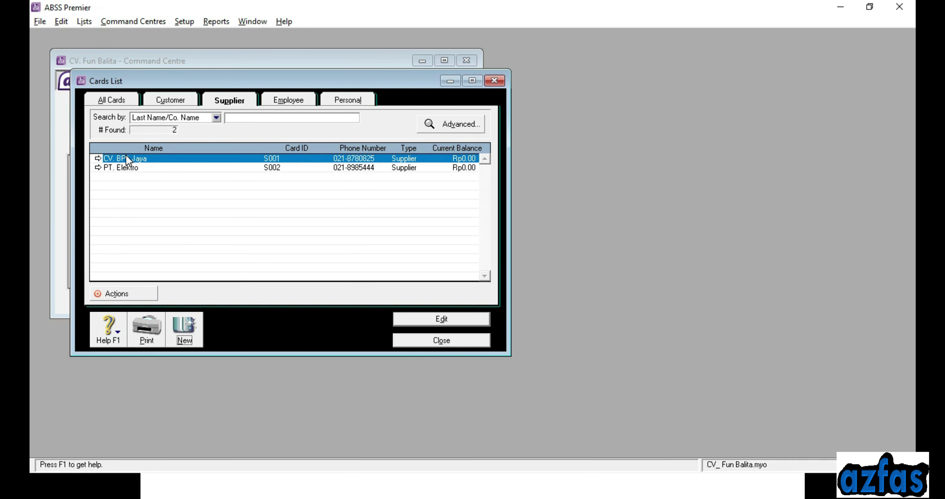
Switch the card list from All Cards to the empty Employee tab
left_click(111, 100)
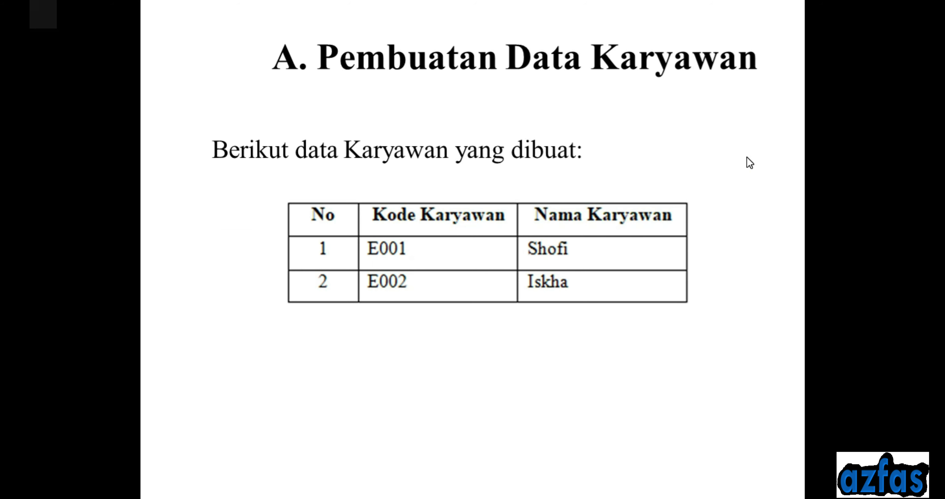
key("alt+Tab")
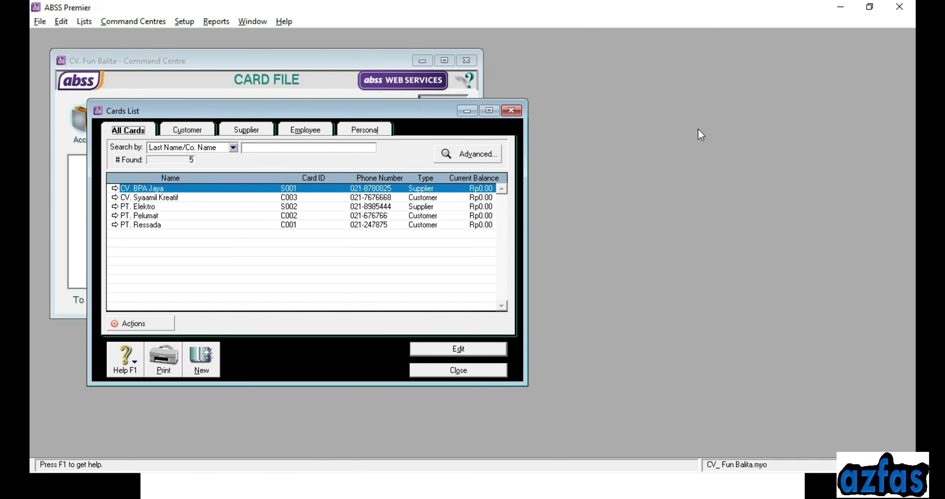
left_click(306, 131)
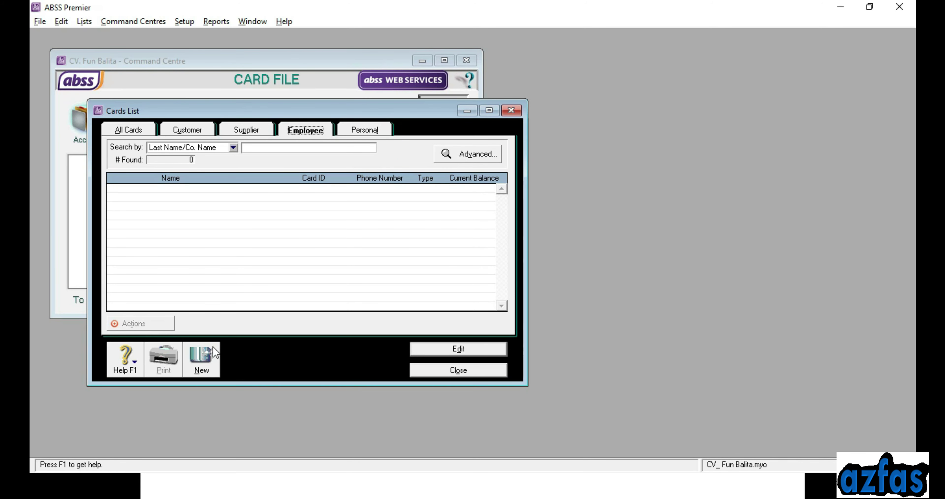
Create a new employee card with the first employee's last name and card ID E001
left_click(201, 358)
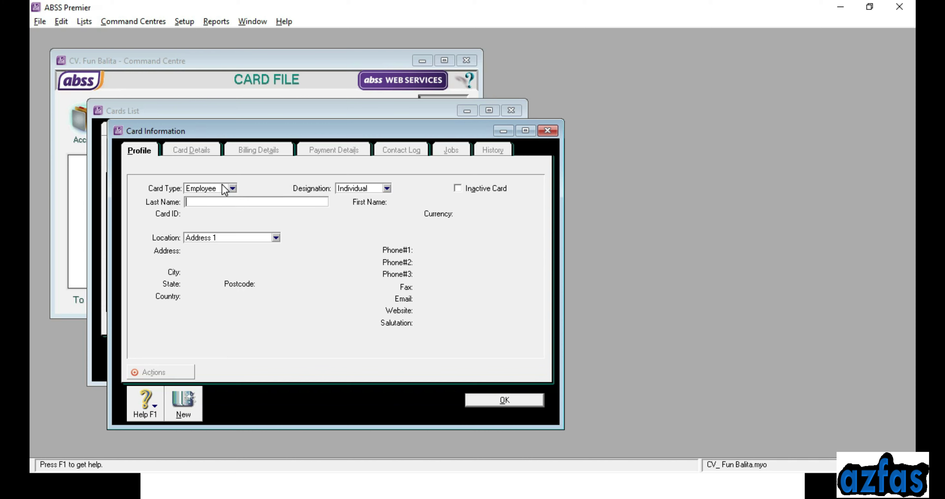
type("Sjo")
key("BackSpace")
key("BackSpace")
type("hofi")
key("Tab")
type("E001")
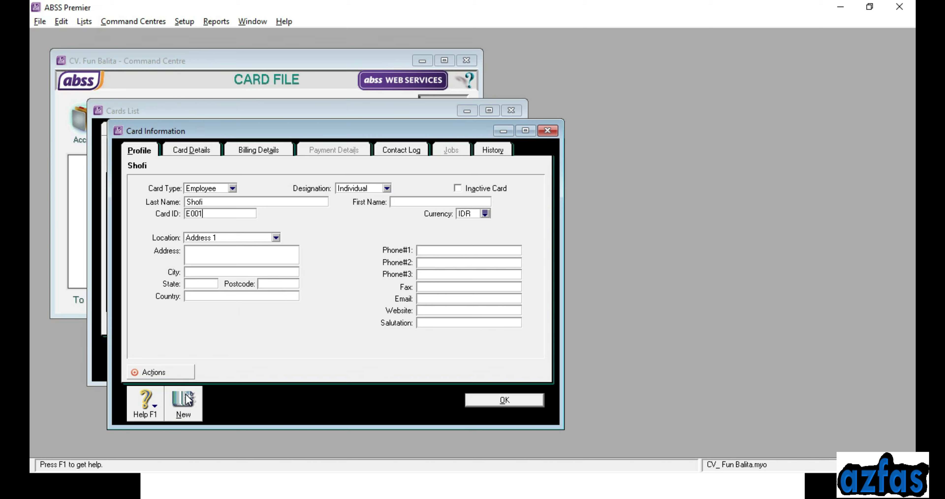
Add a second employee card with its last name and card ID E002, and save it
left_click(187, 399)
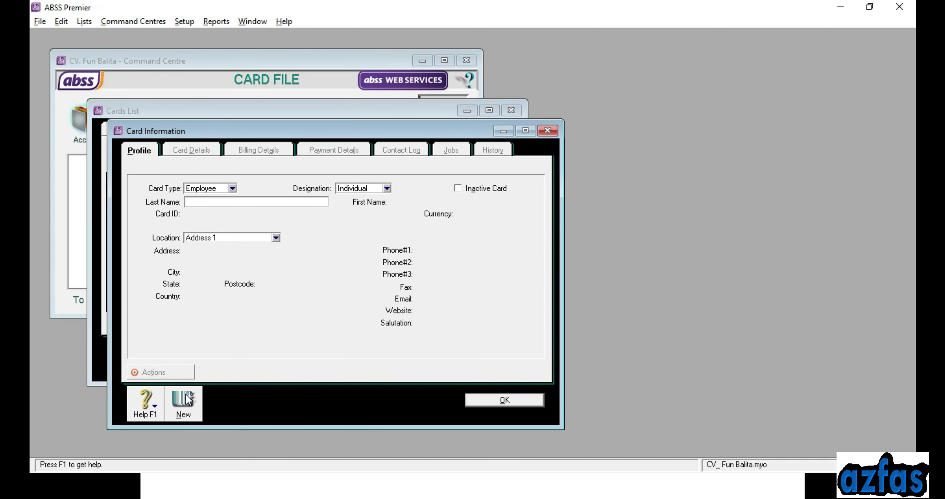
type("Iskha")
key("Tab")
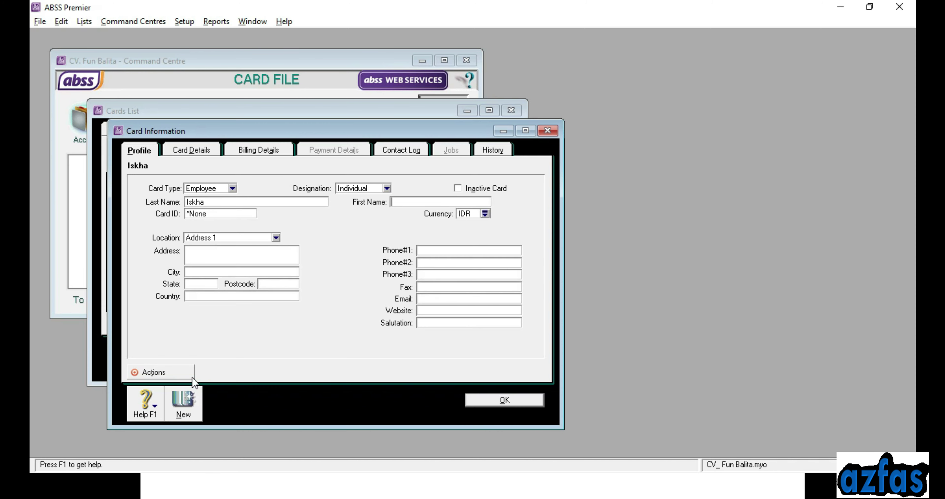
left_click(225, 213)
type("E002")
left_click(480, 398)
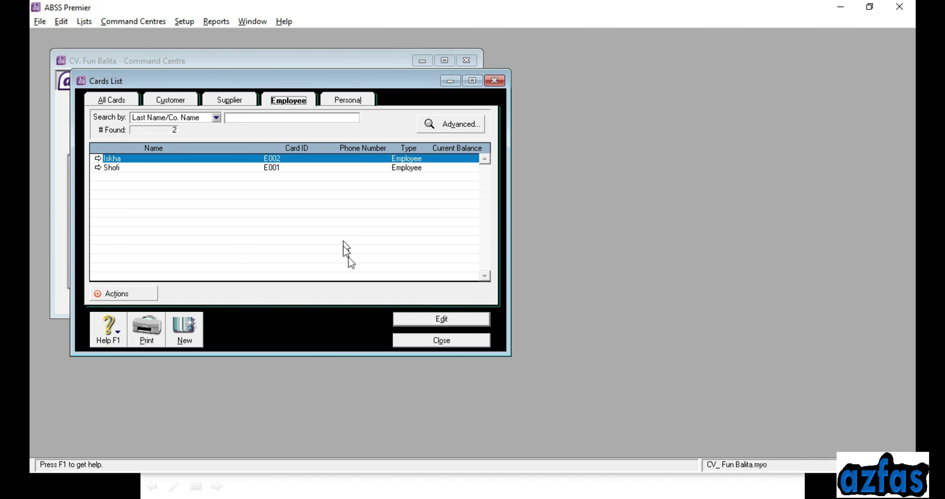
Close the Cards List window
left_click(414, 340)
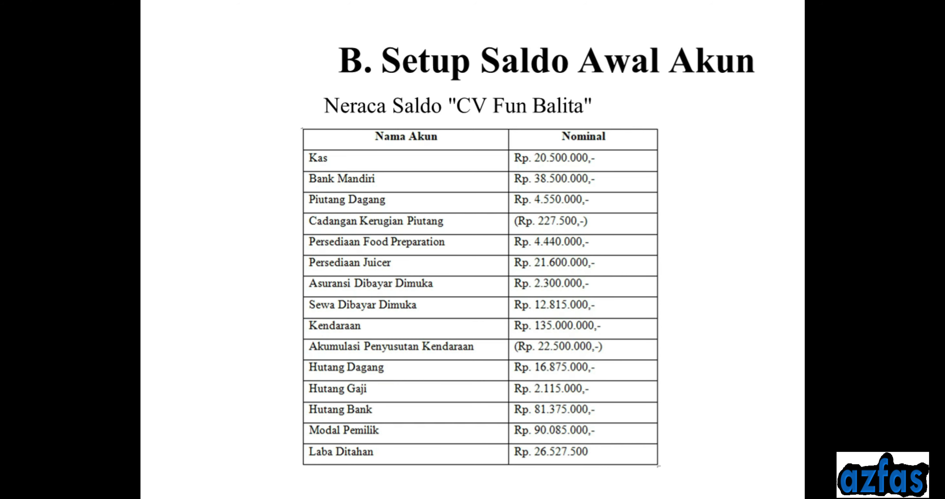
Switch from the 'B. Setup Saldo Awal Akun' slide back to ABSS Premier
key("alt+Tab")
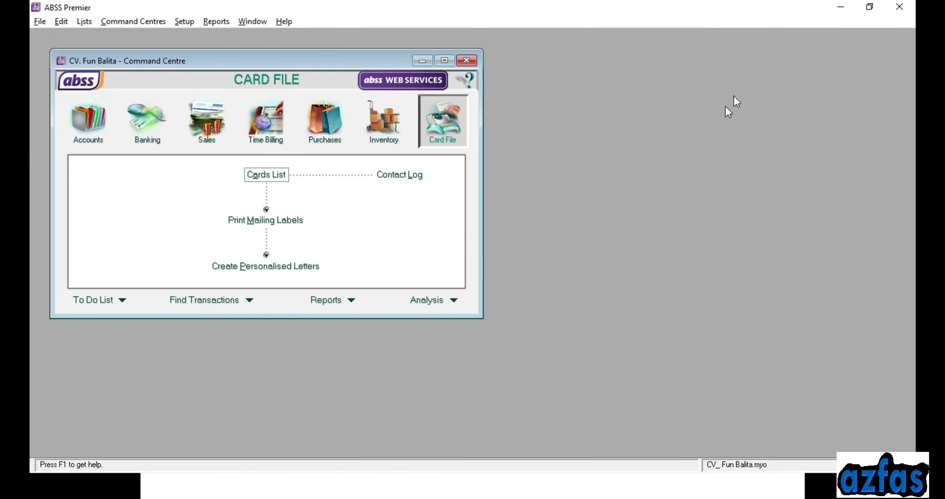
Open Setup > Balances > Account Opening Balances maximized, then view the trial balance slide
left_click(188, 21)
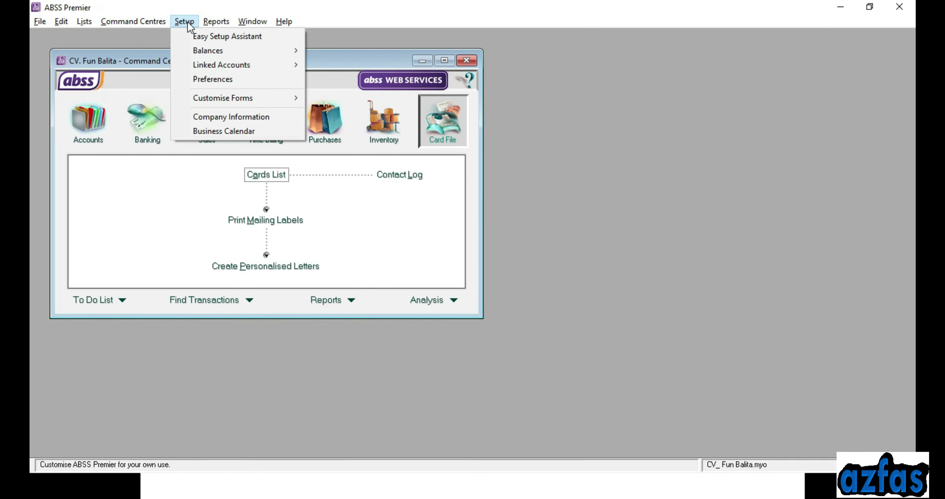
mouse_move(198, 54)
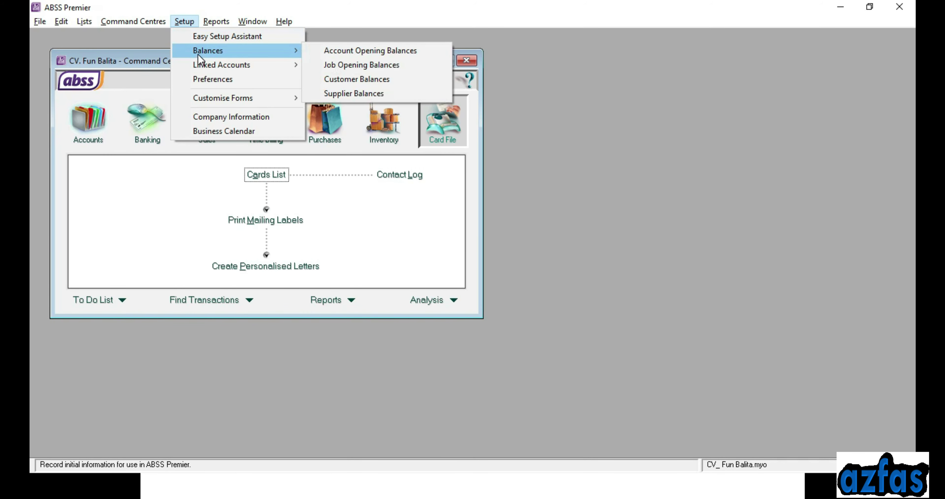
left_click(360, 51)
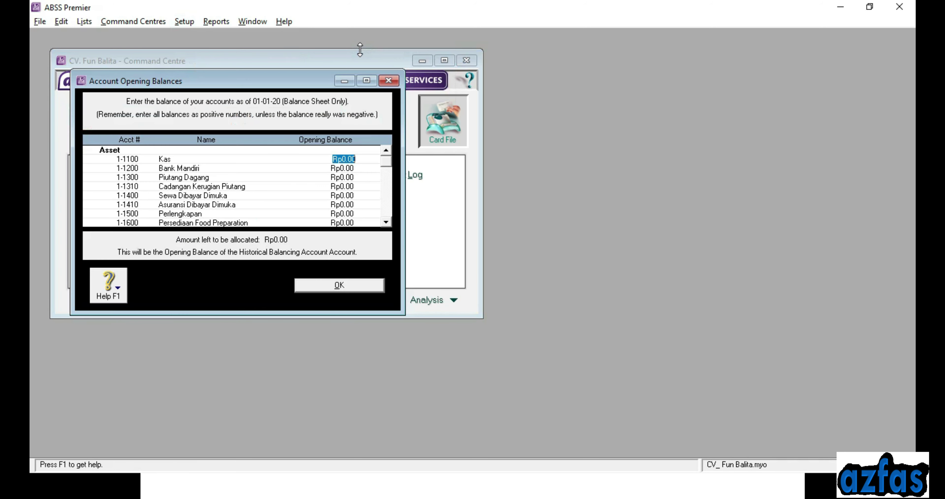
left_click(370, 81)
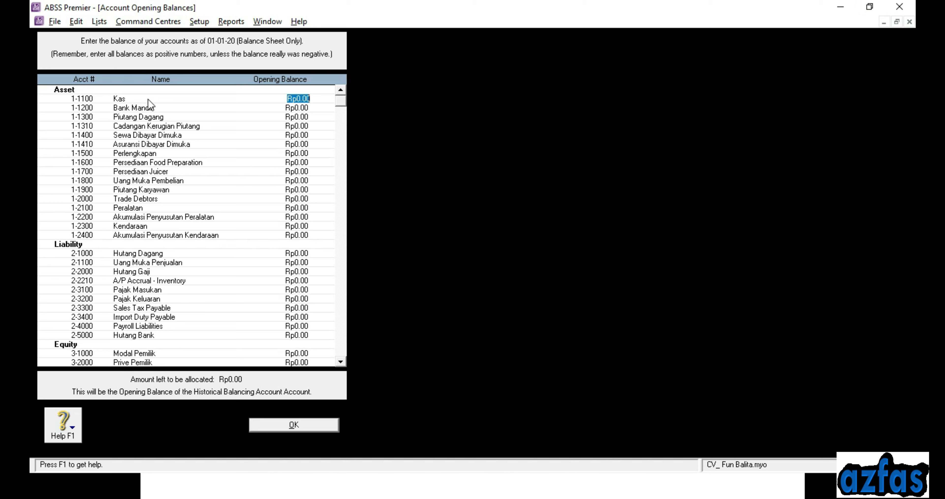
key("alt+Tab")
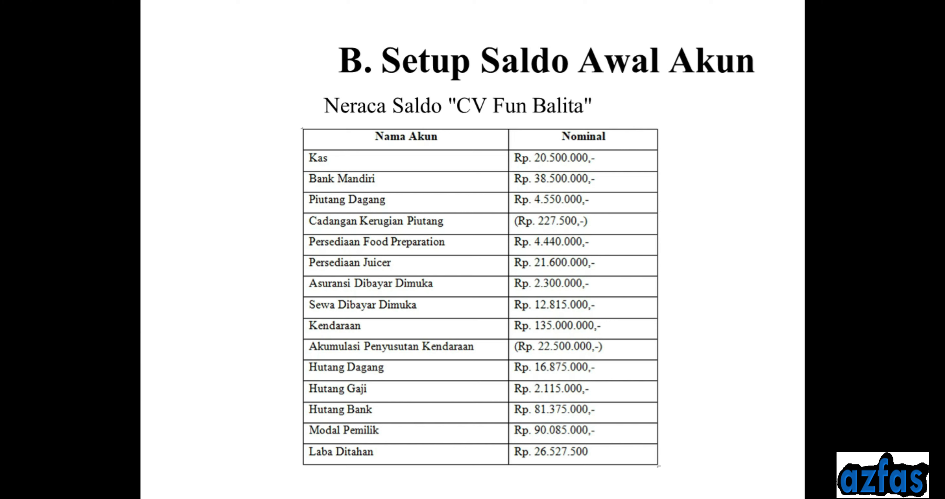
Enter opening balances for Kas (Rp20,500,000), Bank Mandiri and Piutang Dagang (Rp4,550,000)
key("alt+Tab")
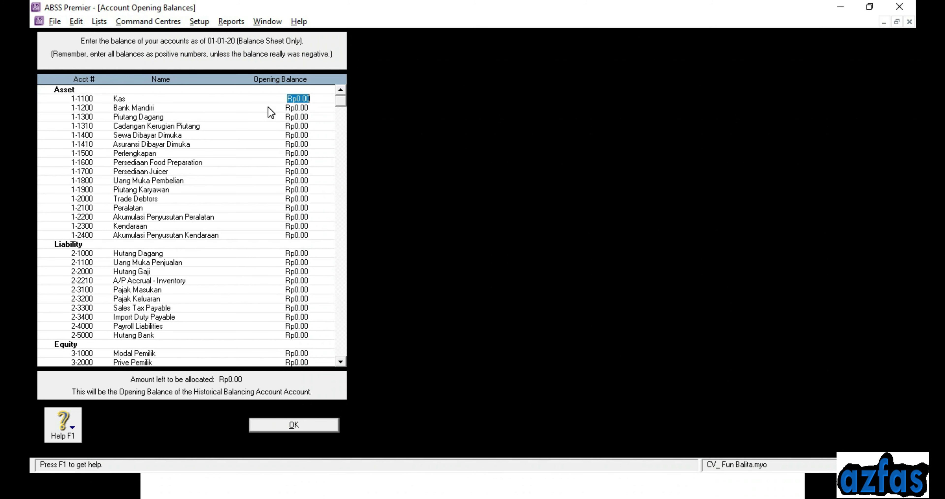
type("20500000")
key("Tab")
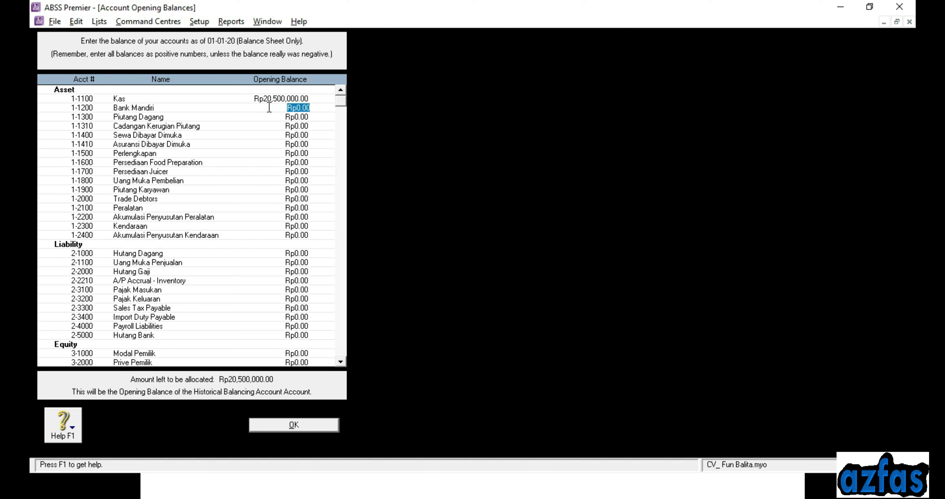
type("384")
key("BackSpace")
type("500000")
key("Tab")
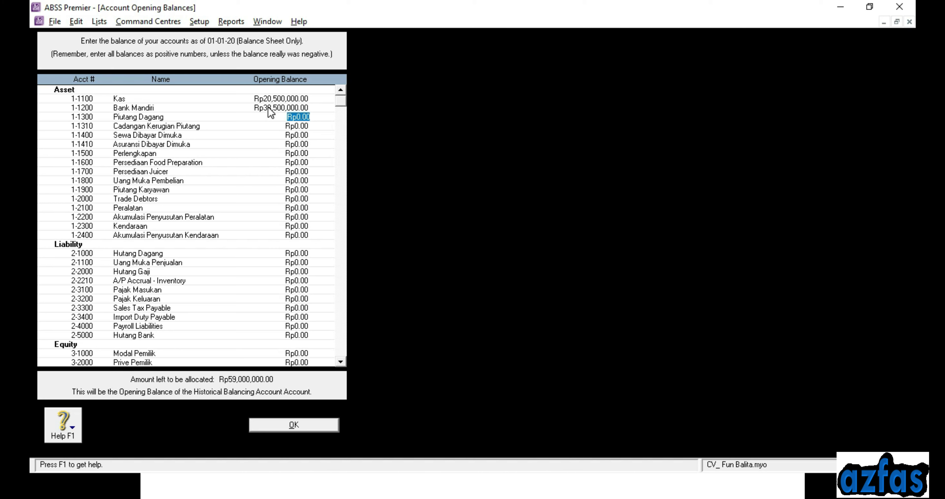
type("4,5")
type("50,00")
type("0")
key("Tab")
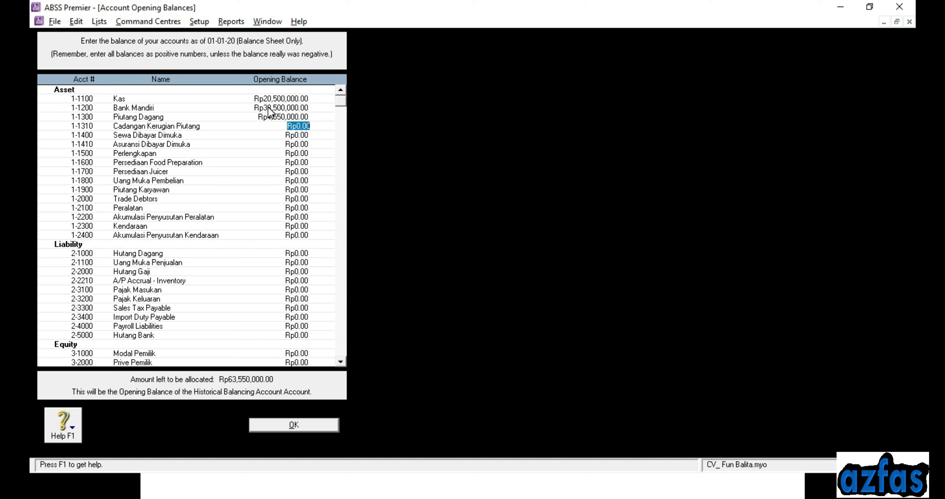
Enter Cadangan Kerugian Piutang -227,500, Persediaan Food Preparation 444,000 and Persediaan Juicer 21,600,000
key("alt+Tab")
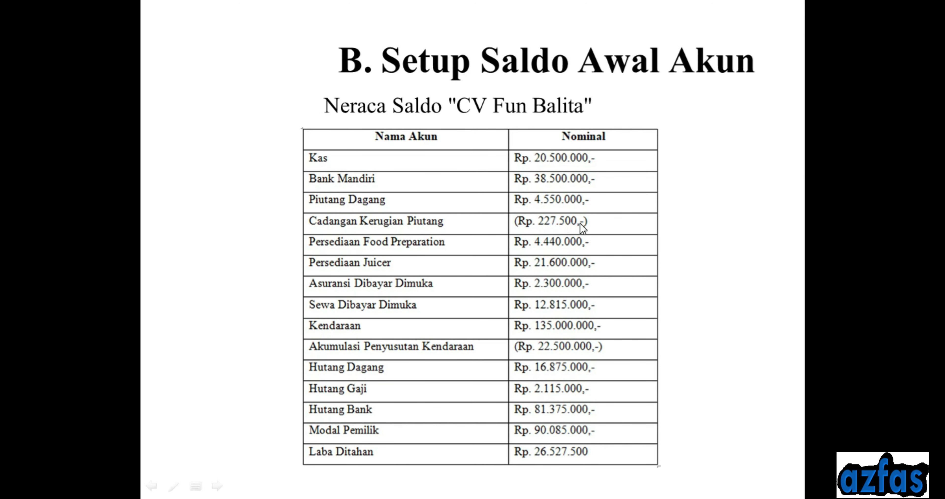
key("alt+Tab")
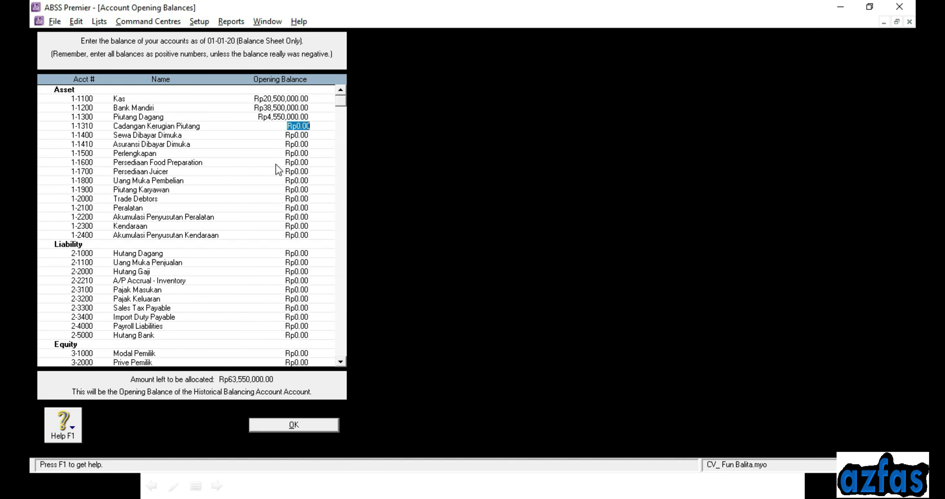
key("BackSpace")
type("-227500")
key("Tab")
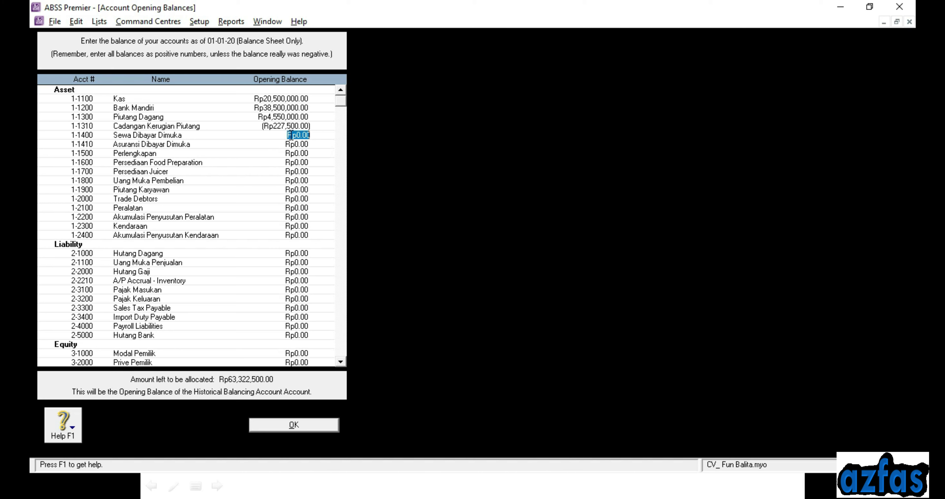
key("Tab")
key("Tab")
key("Tab")
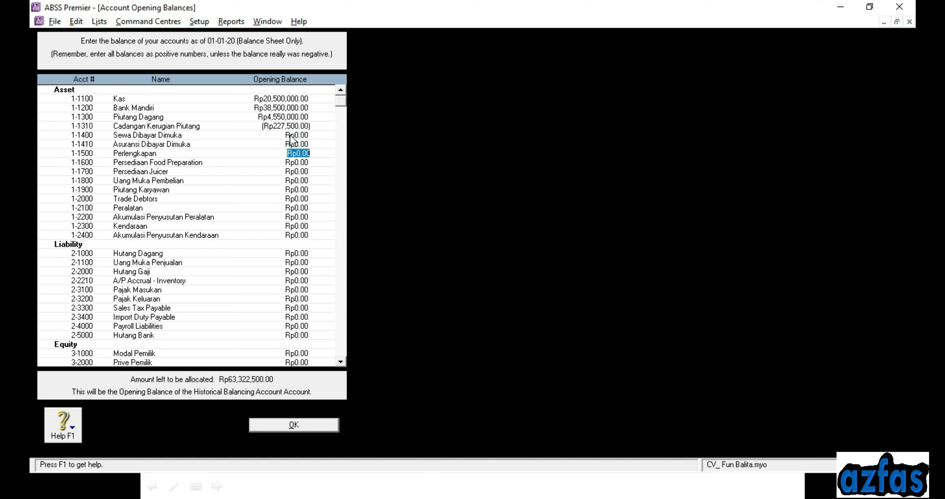
type("4440000")
key("Tab")
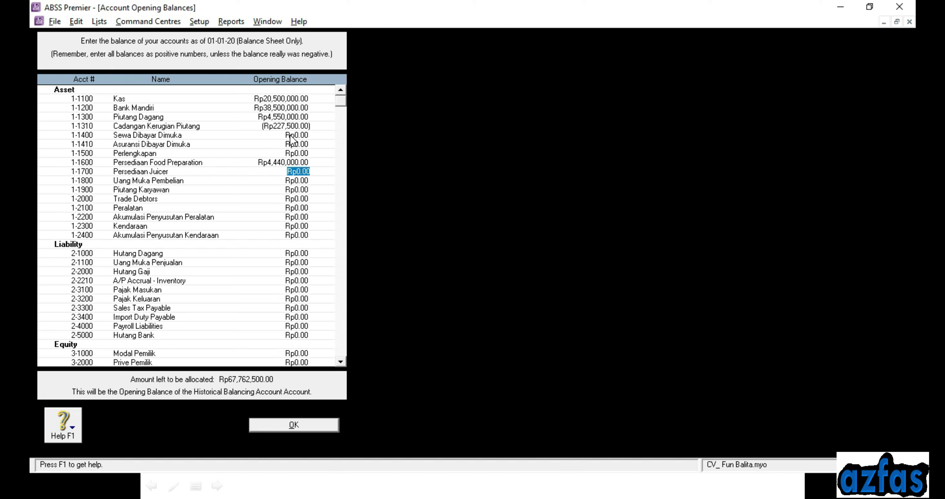
type("21600000")
key("Tab")
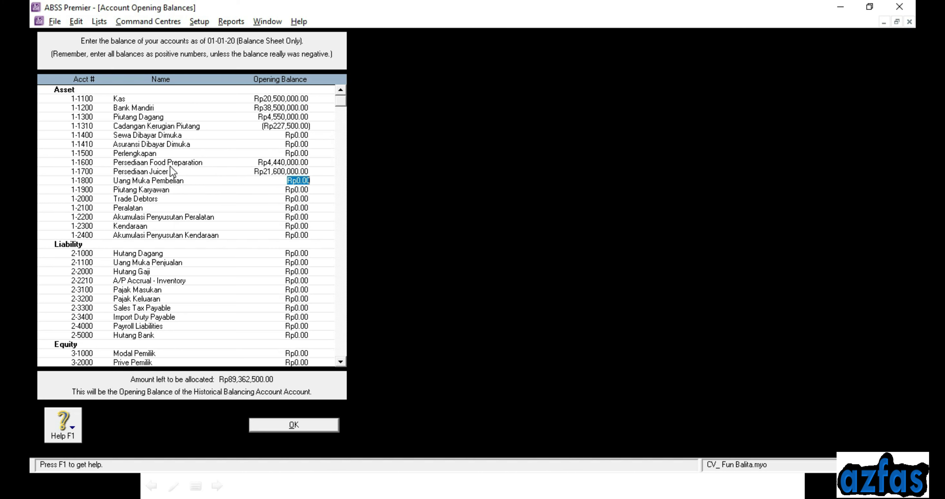
Set Asuransi Dibayar Dimuka (1-1410) to Rp2,300,000, correcting the mistaken Rp2,400,000
left_click(305, 144)
type("1")
type("2")
key("BackSpace")
key("BackSpace")
type("2,400,000")
key("Tab")
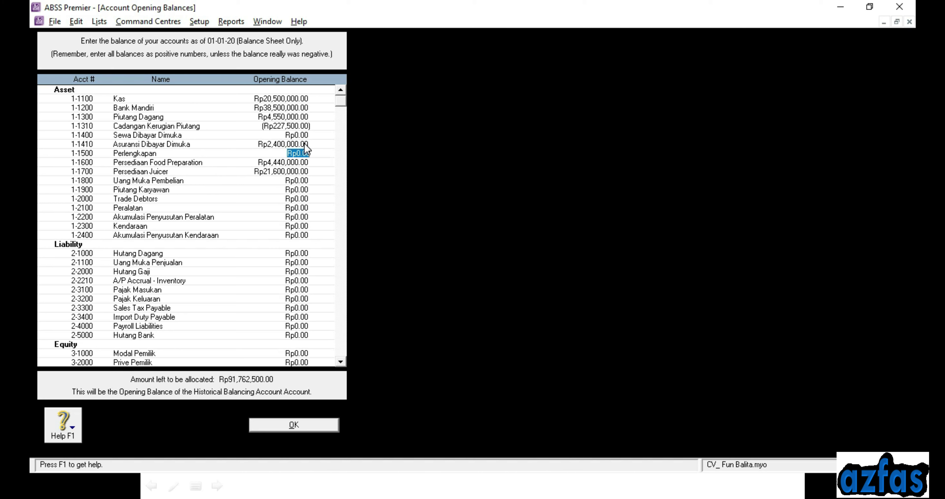
left_click(305, 143)
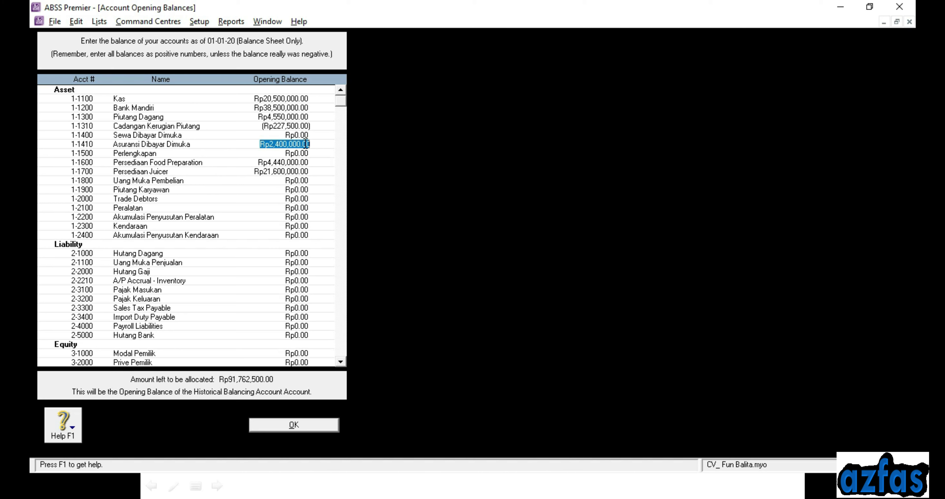
key("BackSpace")
type("23")
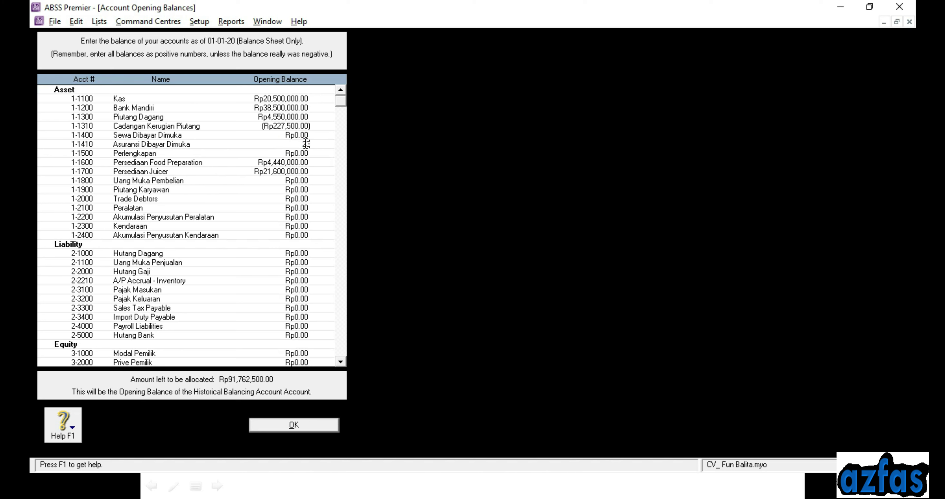
type("00000")
key("Tab")
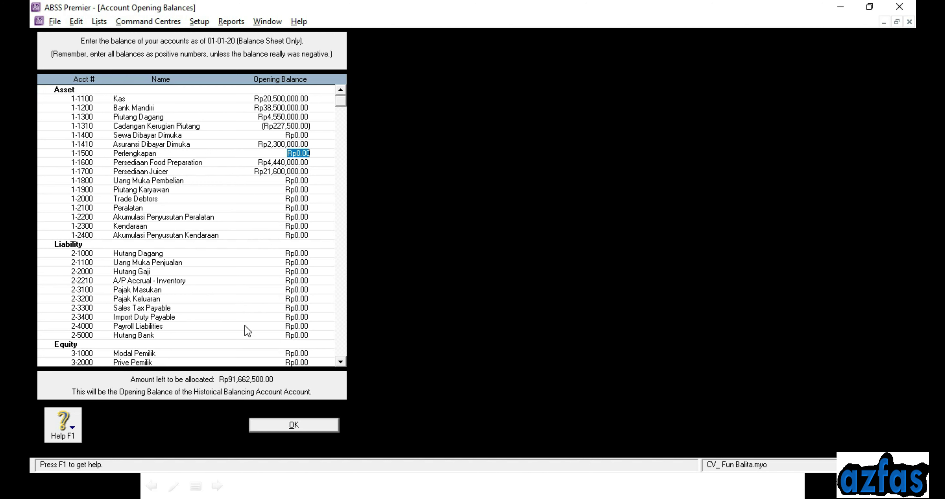
Enter Rp12,815,000 as the Sewa Dibayar Dimuka (1-1400) opening balance
key("Up")
key("Up")
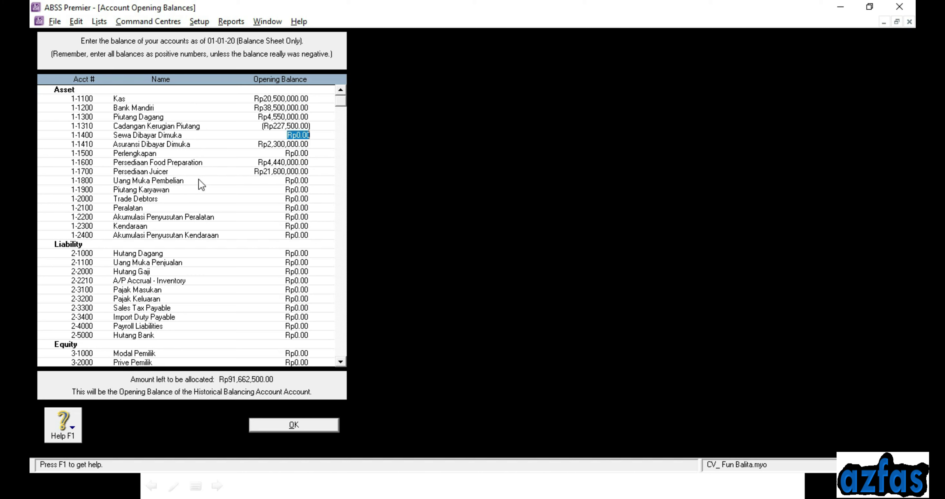
type("12815000")
key("Tab")
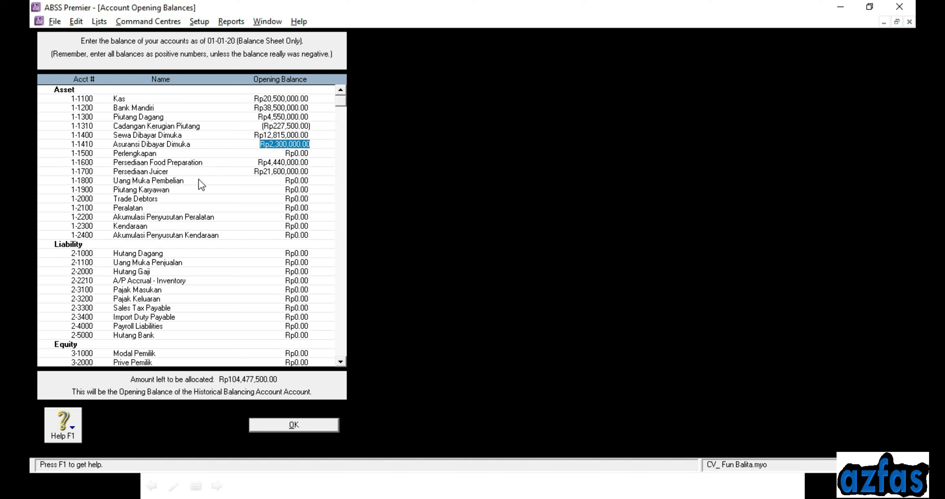
Enter Kendaraan at Rp135,000,000 and its accumulated depreciation at -Rp22,500,000
key("Tab")
key("Tab")
key("Tab")
key("Tab")
key("Tab")
key("Tab")
key("Tab")
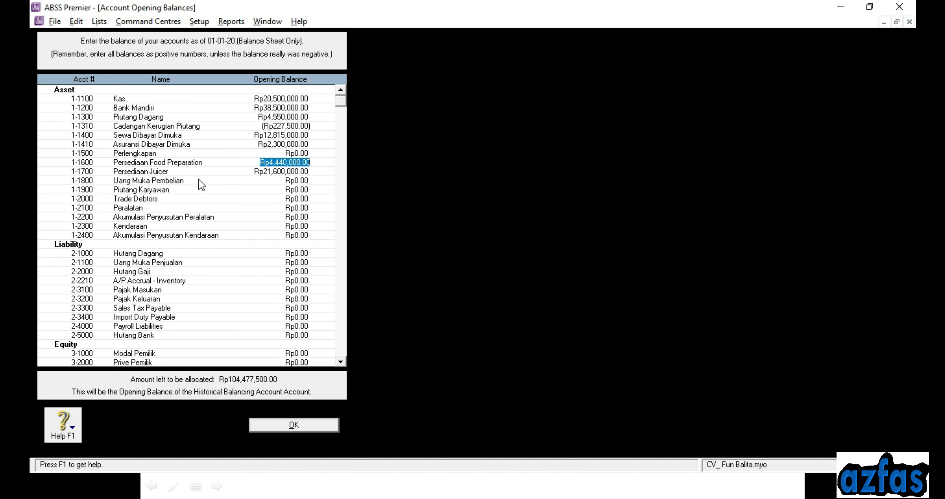
key("Tab")
key("Tab")
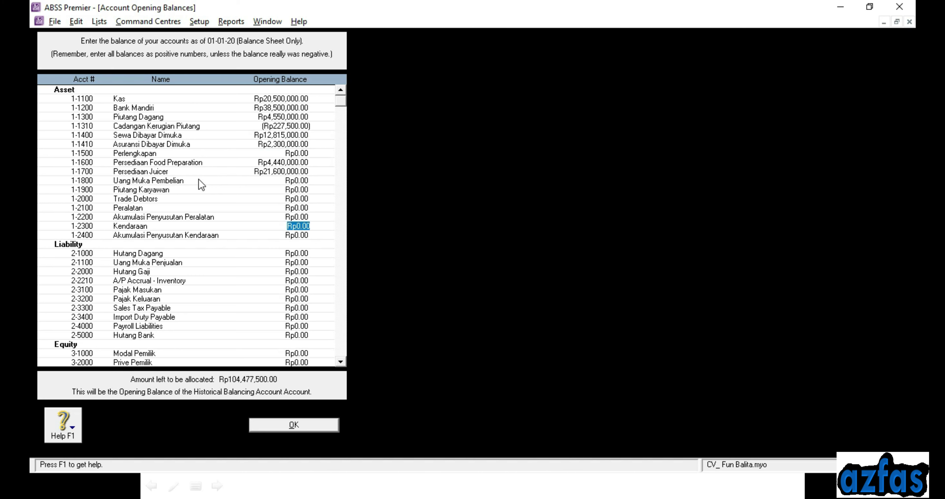
type("135000000")
key("Tab")
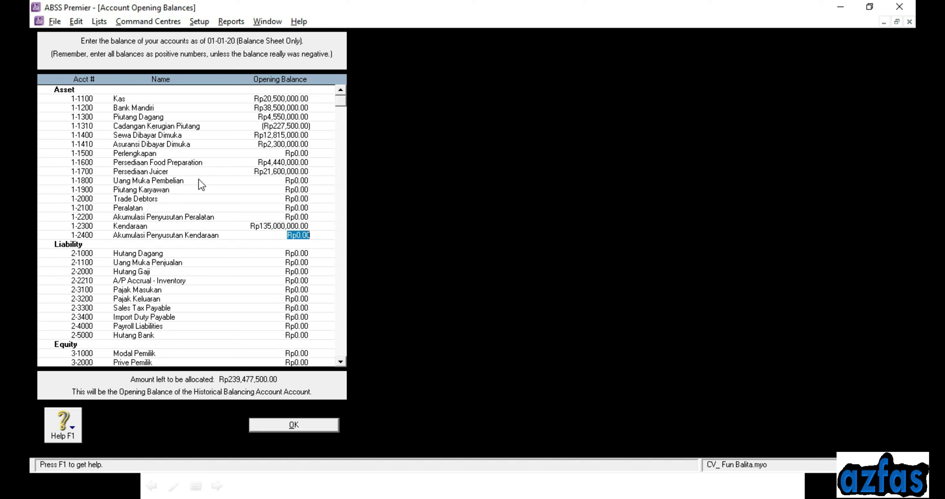
key("BackSpace")
type("-22500000")
key("Tab")
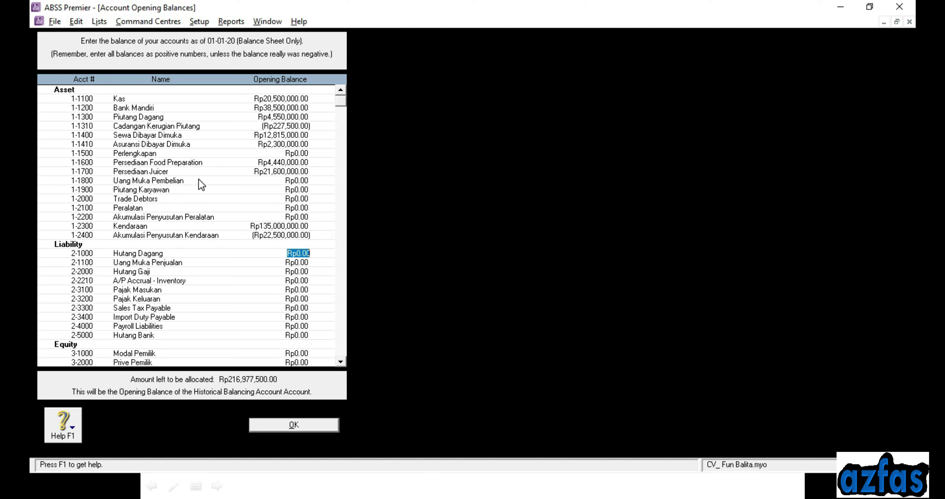
Enter Hutang Dagang 16,875,000, Hutang Gaji 2,115,000, Hutang Bank 81,375,000 and Modal Pemilik 90,085,000
type("16875000")
key("Tab")
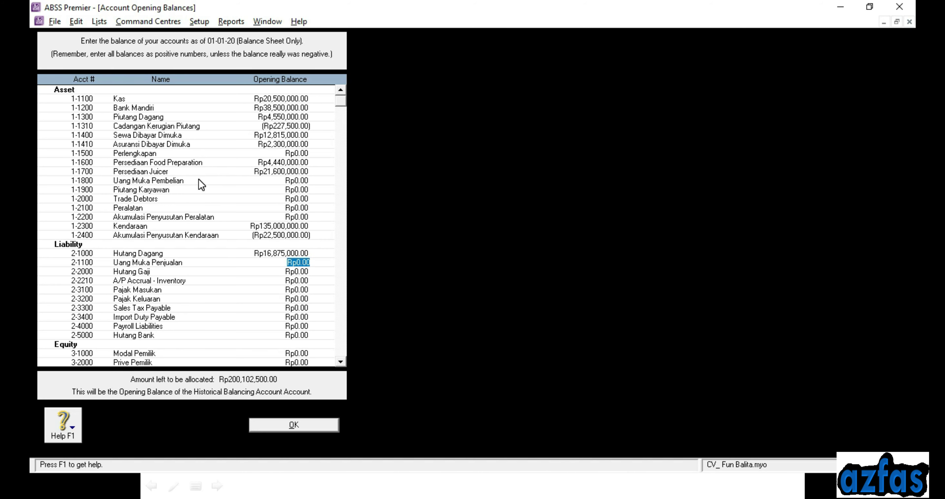
key("Tab")
type("4")
type("115")
type("000")
key("Tab")
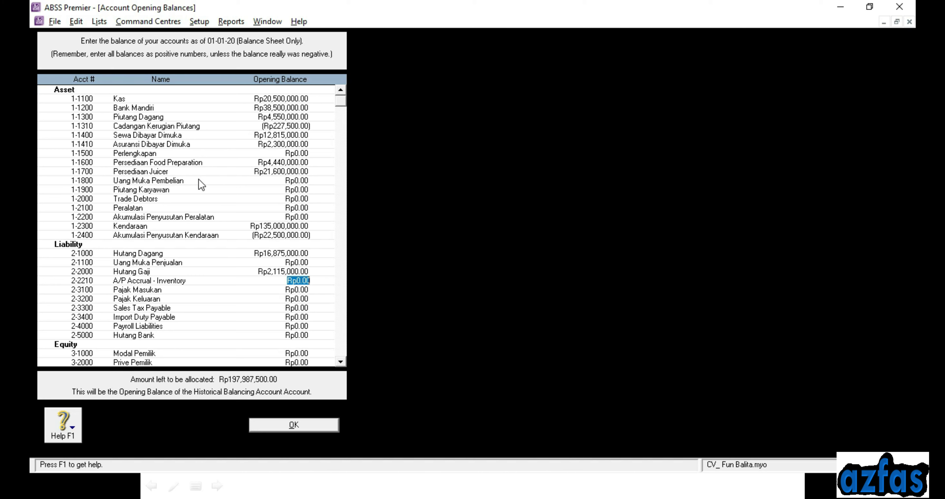
key("Tab")
key("Tab")
key("Tab")
key("Tab")
key("Tab")
key("Tab")
type("81,375,000")
key("Tab")
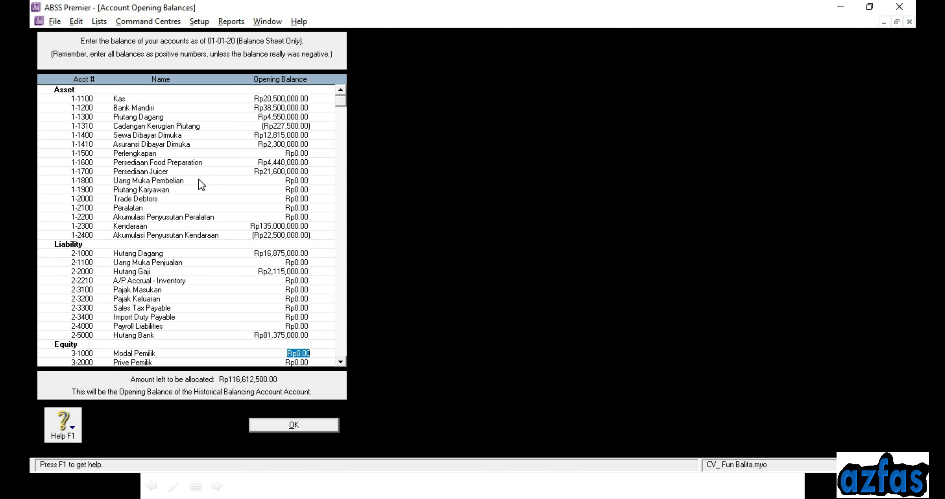
type("5")
type("00")
type("8500")
type("0")
key("Tab")
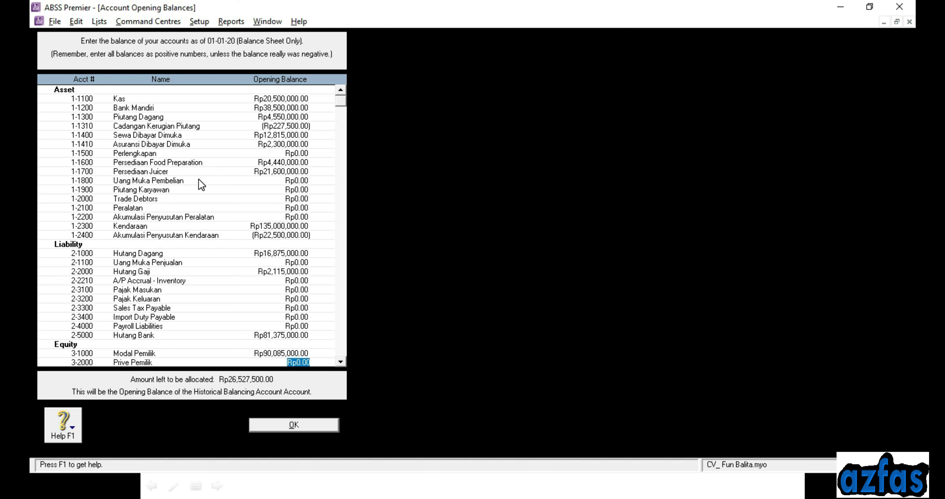
key("Tab")
key("Tab")
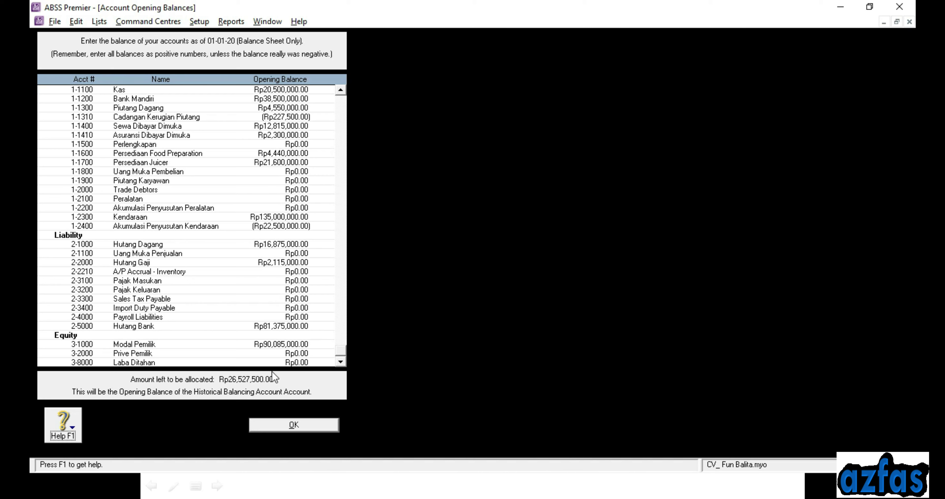
Enter Rp26,527,500 for Laba Ditahan (3-8000), leaving Rp0.00 to allocate
left_click(298, 363)
type("26527500")
key("Tab")
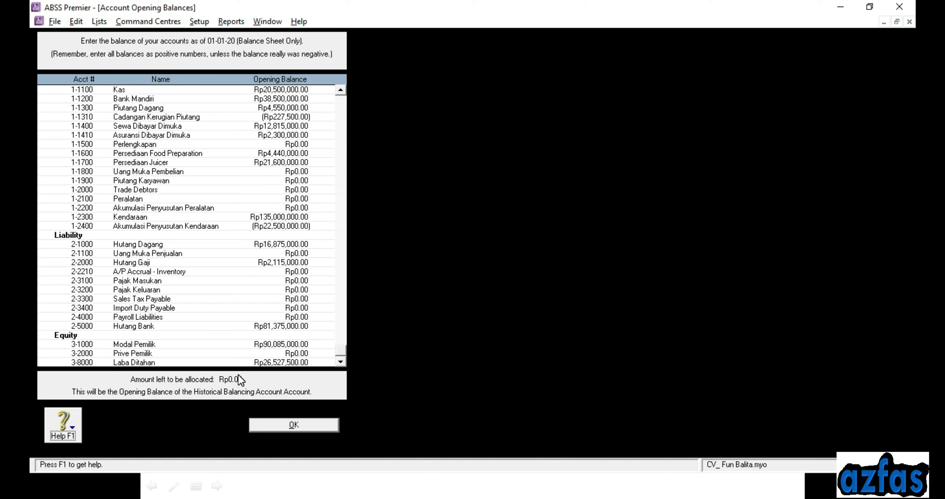
left_click(280, 362)
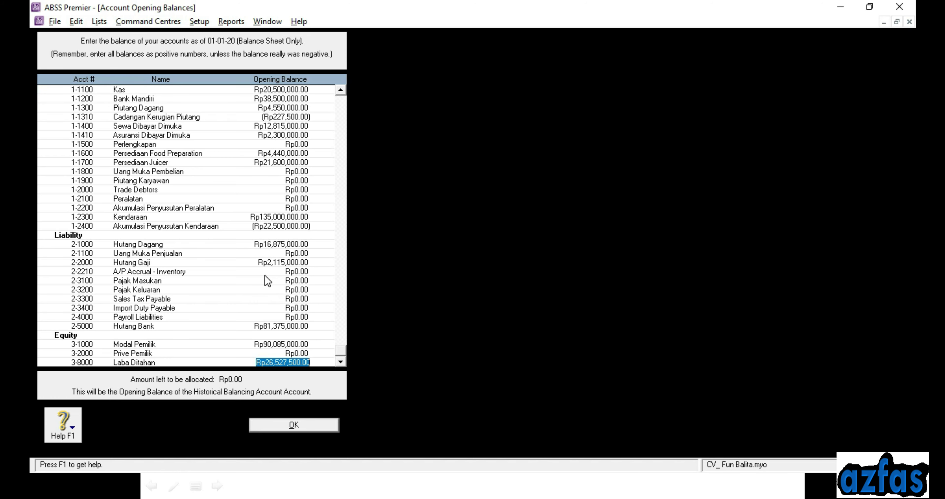
Save the opening balances with OK and look at the trial balance slide again
left_click(293, 425)
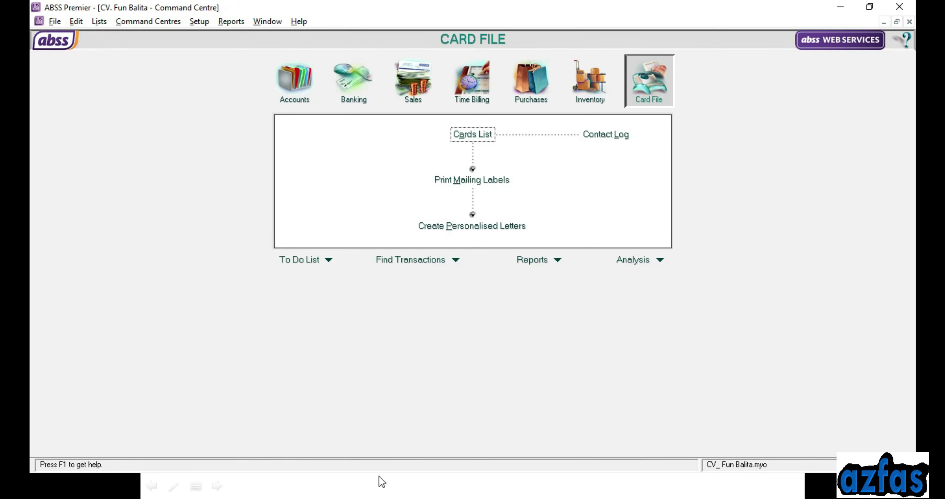
key("super")
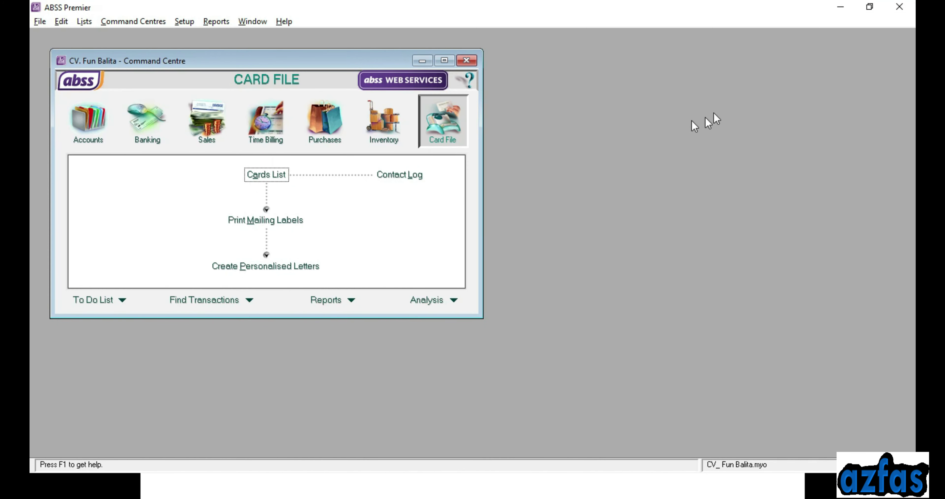
left_click(187, 21)
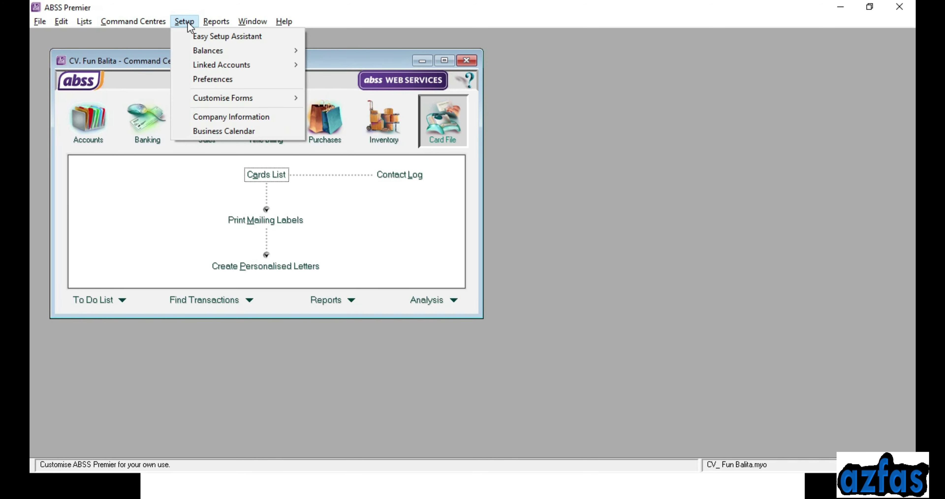
Reopen Account Opening Balances from the Balances submenu and maximize its window
mouse_move(198, 54)
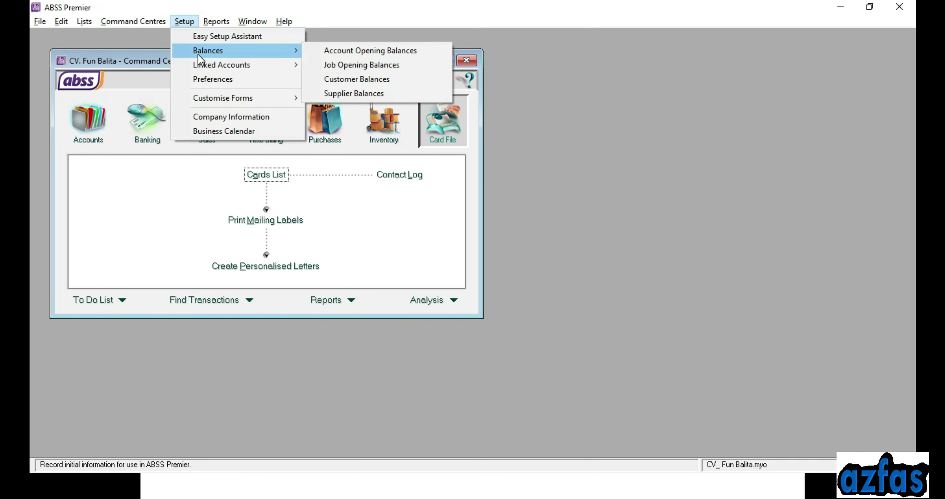
left_click(360, 50)
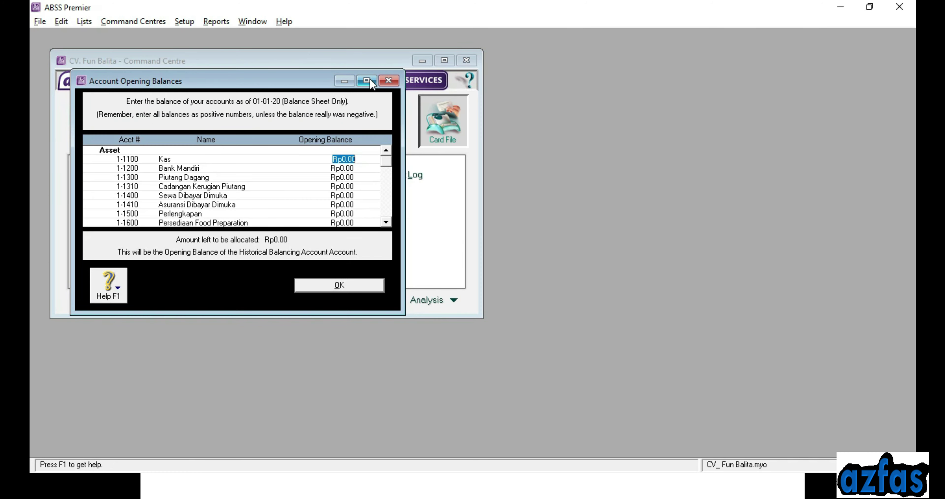
left_click(370, 80)
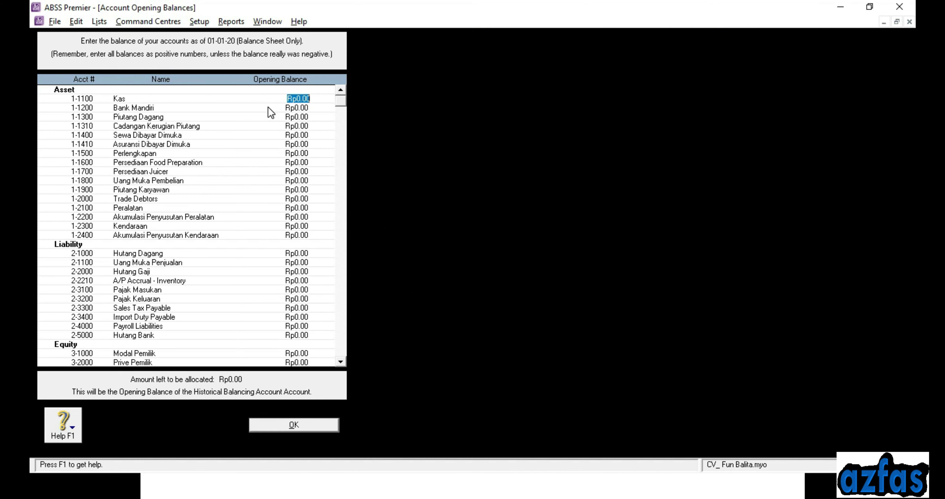
Enter opening balances of Rp20,500,000 for Kas, Rp38,500,000 for Bank Mandiri and Rp4,550,000 for Piutang Dagang
type("20,5")
type("00,")
type("000")
key("Tab")
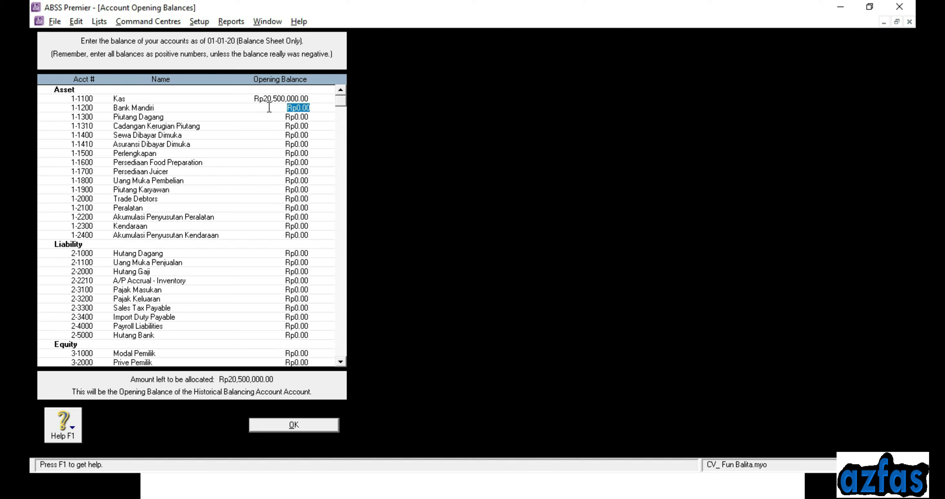
type("384")
key("BackSpace")
type("500,000")
key("Tab")
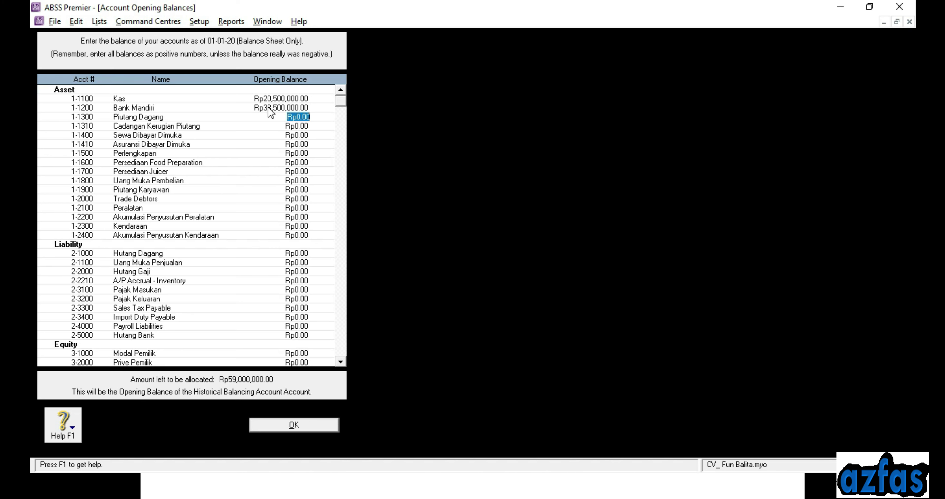
type("4,")
type("55")
type("0,000")
key("Tab")
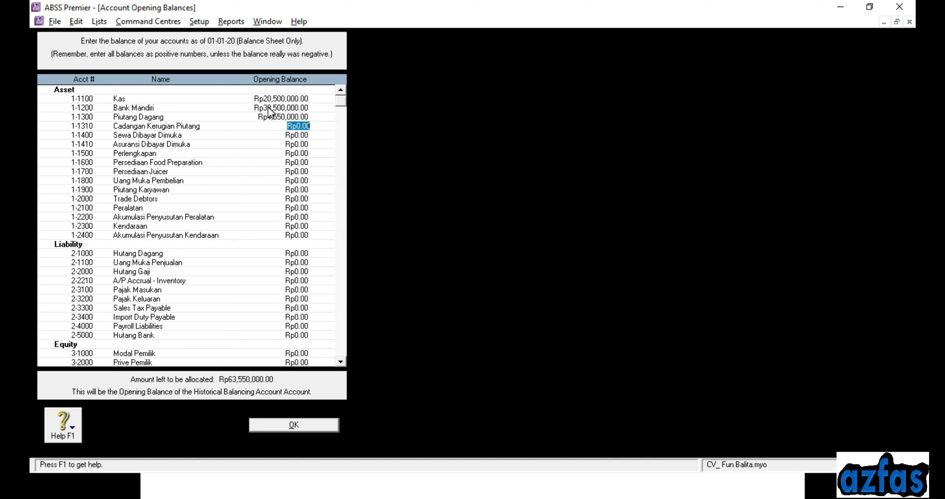
Check the trial balance and set Cadangan Kerugian Piutang to (Rp227,500.00)
key("alt+Tab")
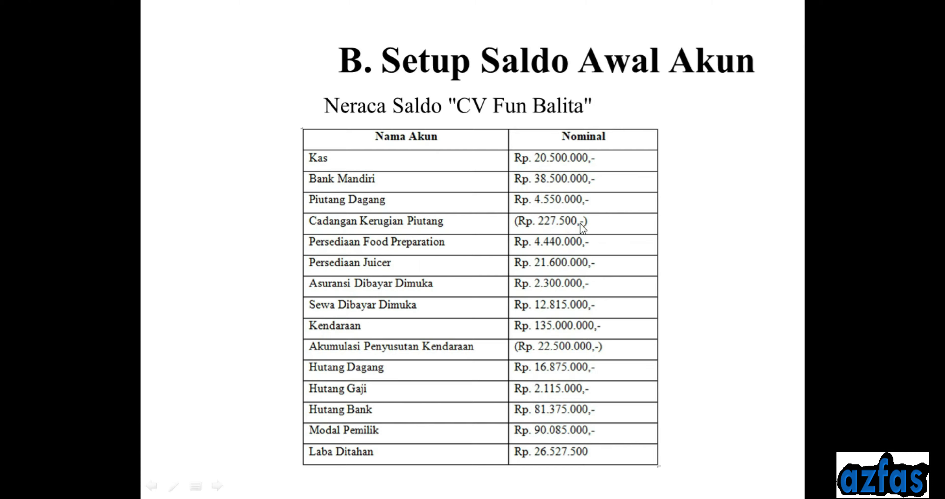
key("alt+Tab")
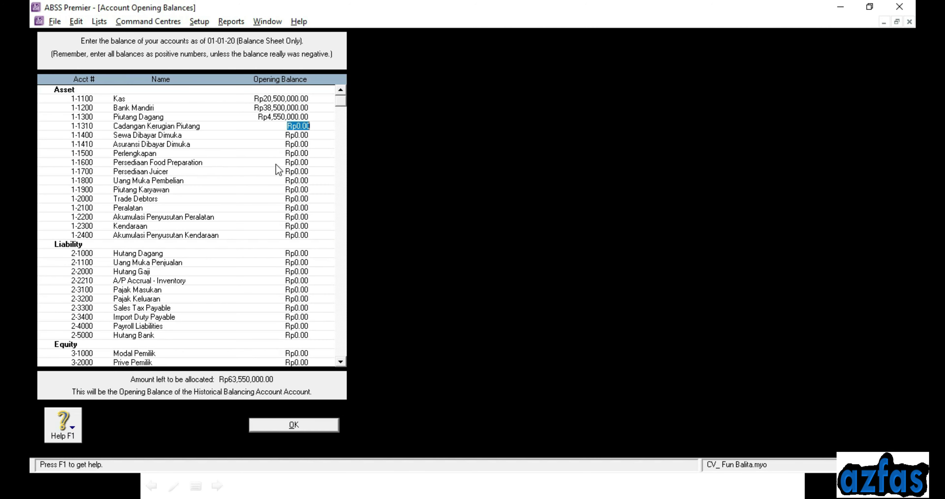
key("BackSpace")
type("-")
type("24")
type("7")
type("50")
type("0")
key("Tab")
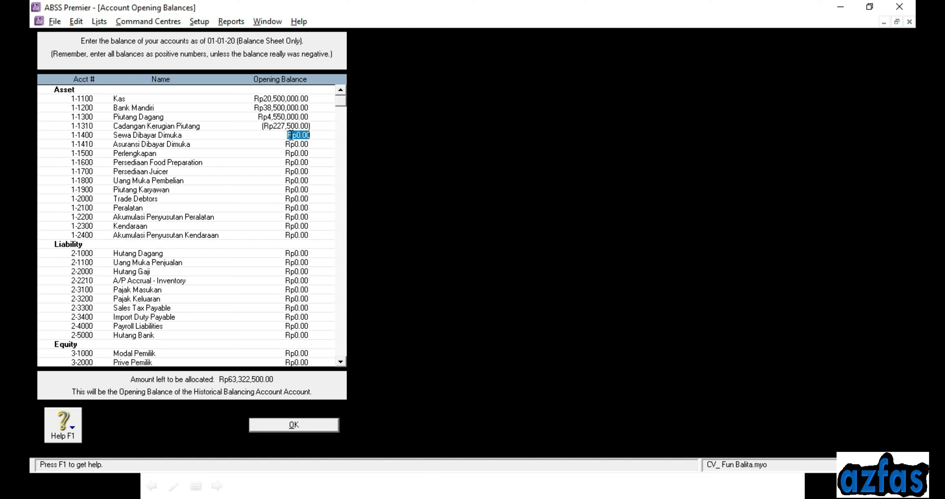
Enter Rp4,440,000 for Persediaan Food Preparation and Rp21,600,000 for Persediaan Juicer
key("Tab")
key("Tab")
key("Tab")
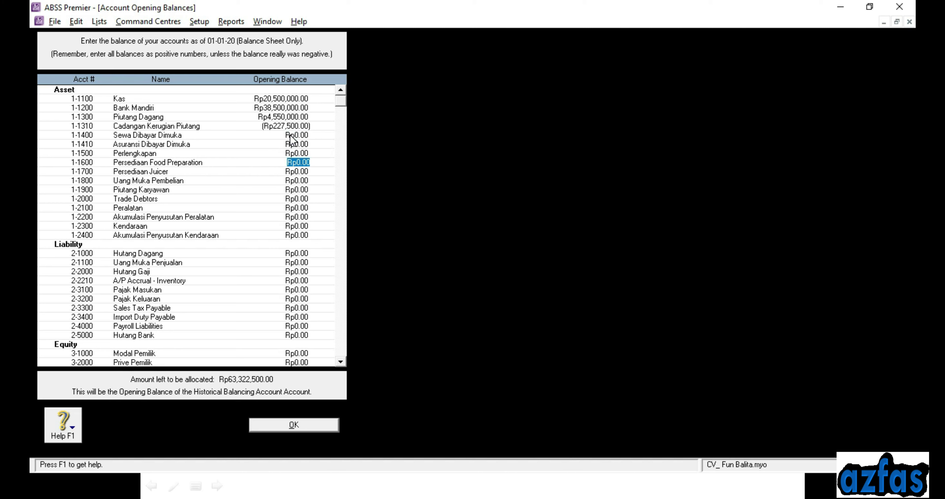
type("4440000")
key("Tab")
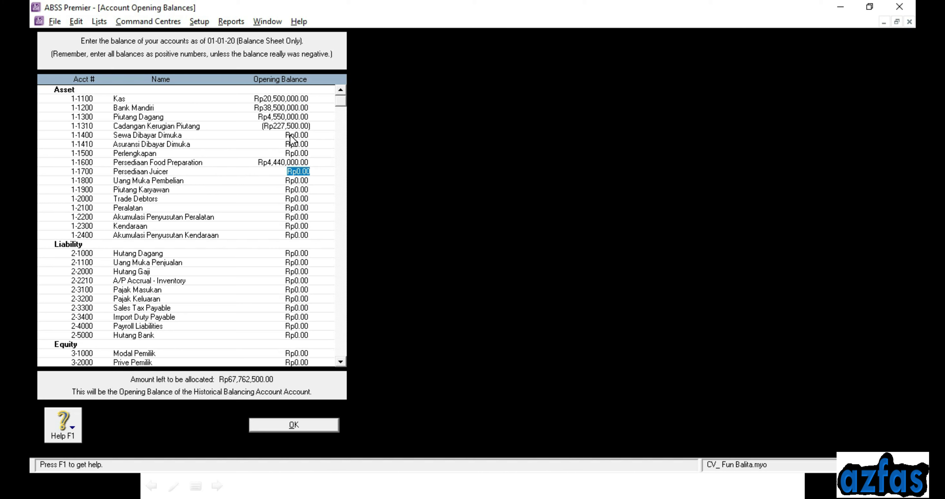
type("21600000")
key("Tab")
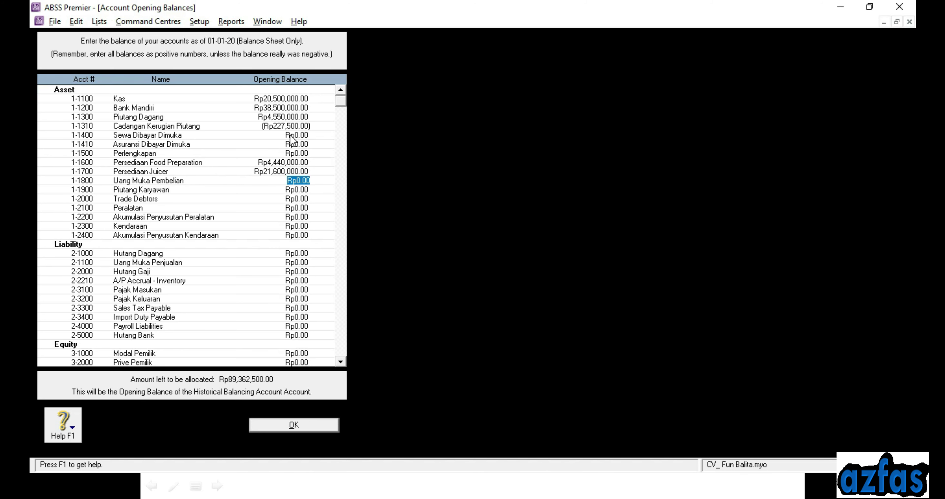
left_click(306, 144)
key("BackSpace")
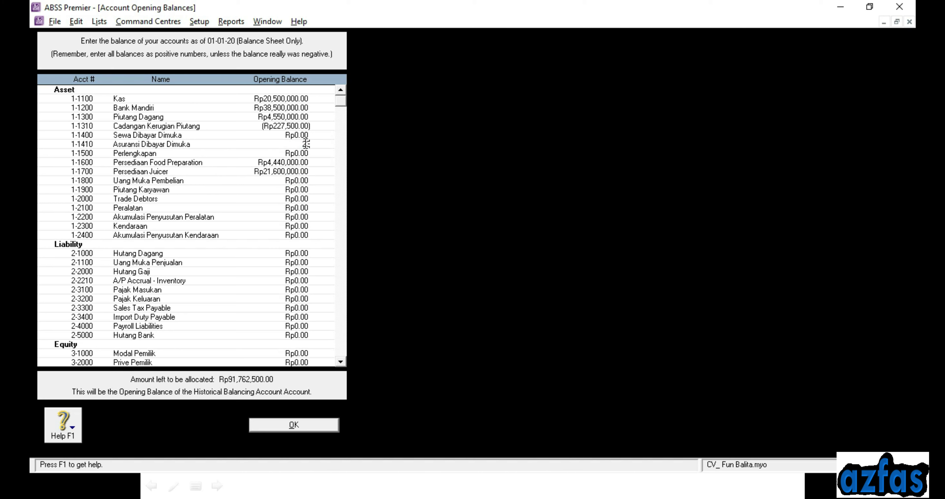
Enter Rp2,300,000 for Asuransi Dibayar Dimuka and Rp12,815,000 for Sewa Dibayar Dimuka
type("2300000")
key("Tab")
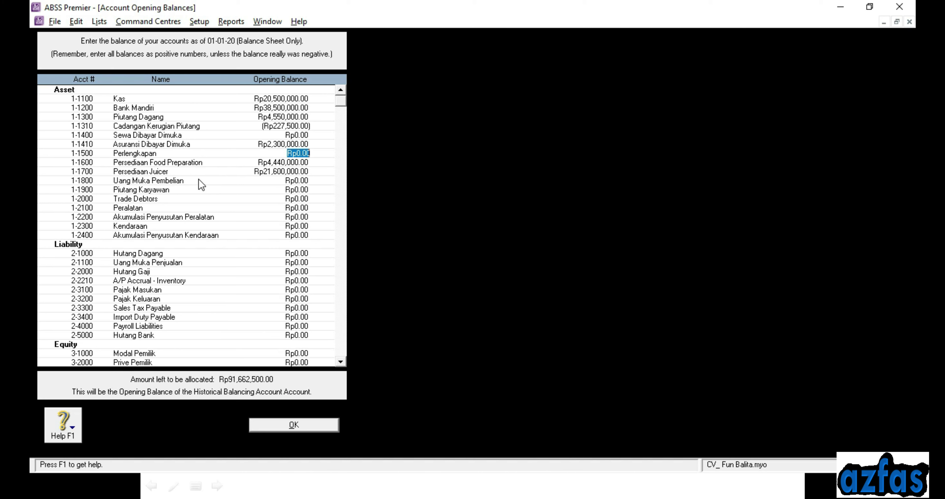
key("Up")
key("Up")
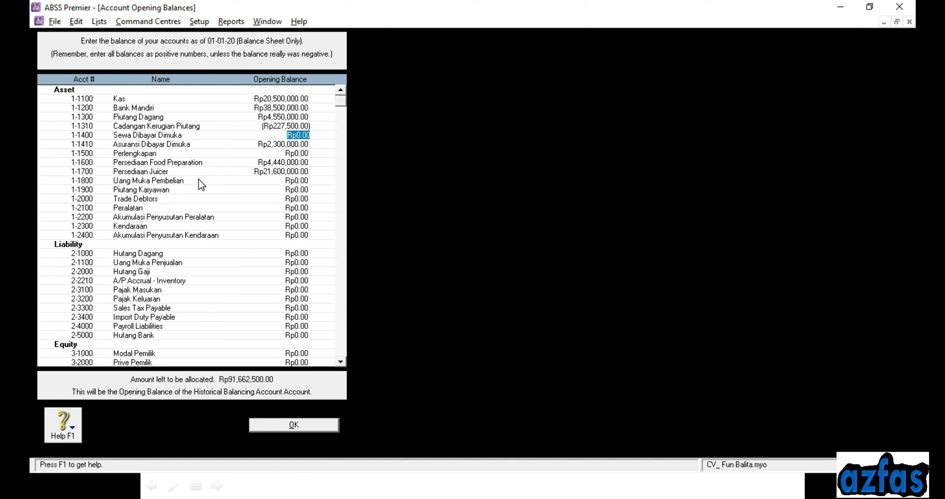
type("12,815,000")
key("Tab")
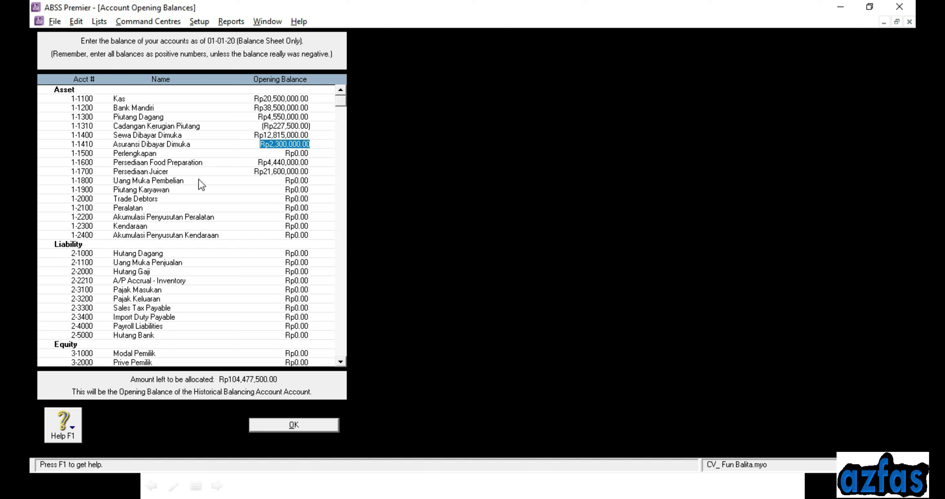
Enter Rp135,000,000 for Kendaraan and (Rp22,500,000) for Akumulasi Penyusutan Kendaraan
key("Tab")
key("Tab")
key("Tab")
key("Tab")
key("Tab")
key("Tab")
key("Tab")
key("Tab")
key("Tab")
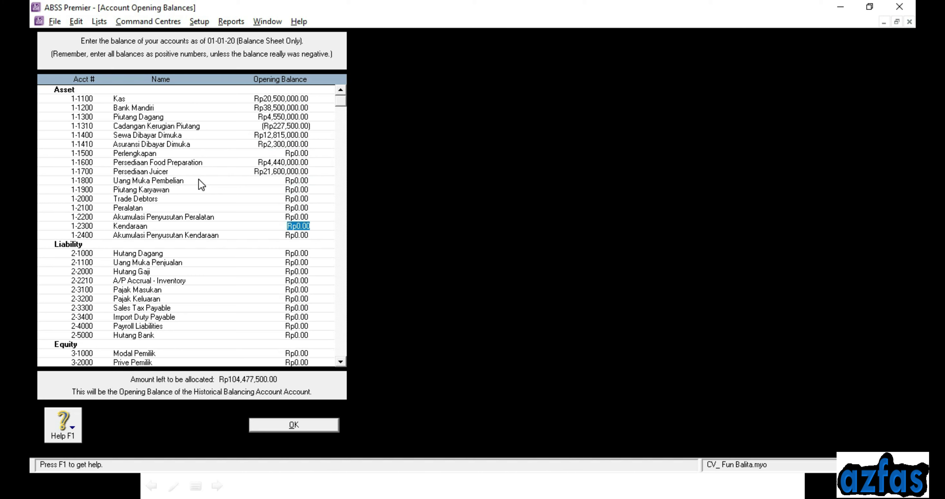
type("13")
type("5,")
type("000,00")
type("0")
key("Tab")
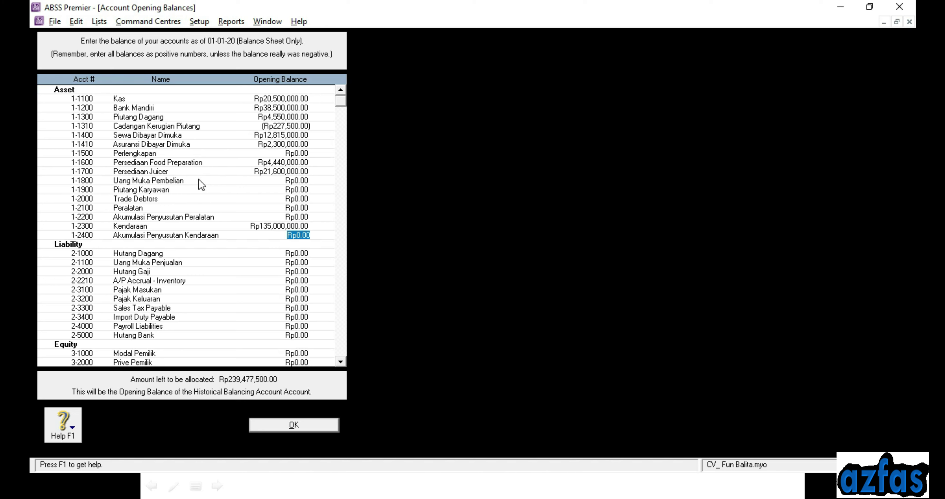
key("BackSpace")
type("-22500000")
key("Tab")
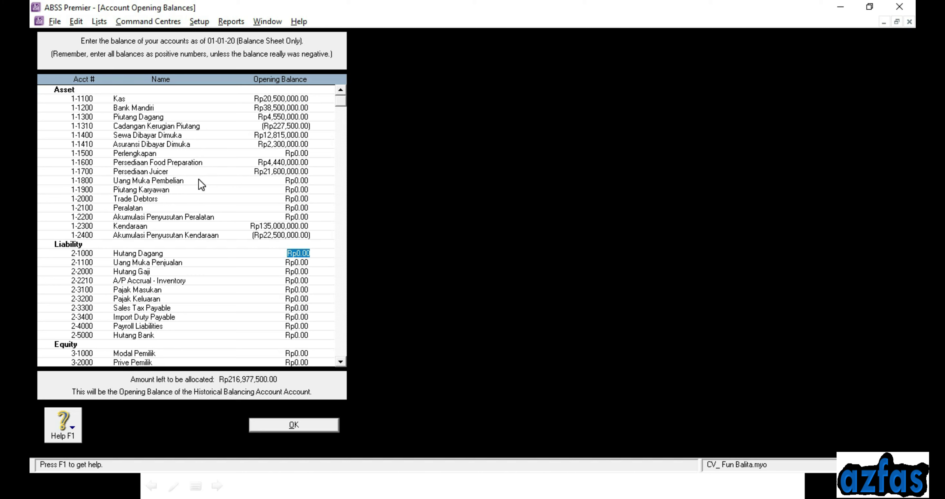
Enter Hutang Dagang Rp16,875,000, Hutang Gaji Rp2,115,000, Hutang Bank Rp81,375,000 and Modal Pemilik Rp90,085,000
type("16875000")
key("Tab")
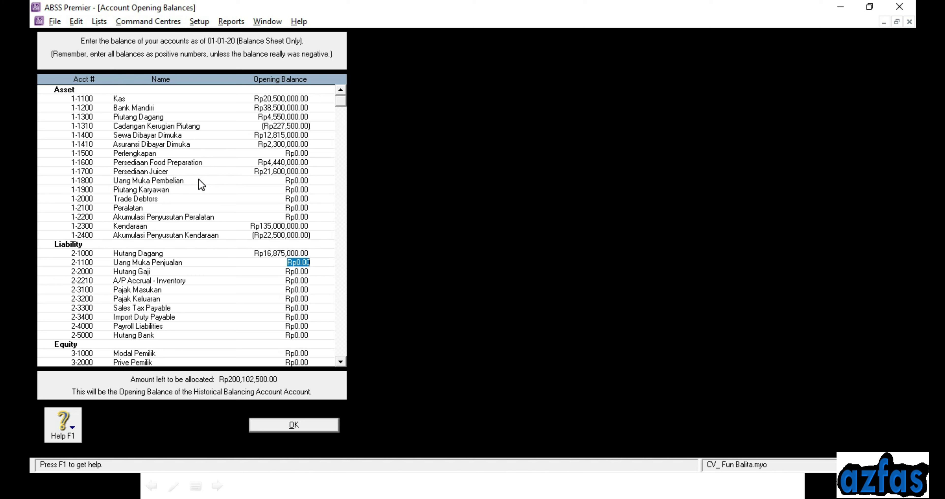
key("Tab")
type("4")
type("1150")
type("00")
key("Tab")
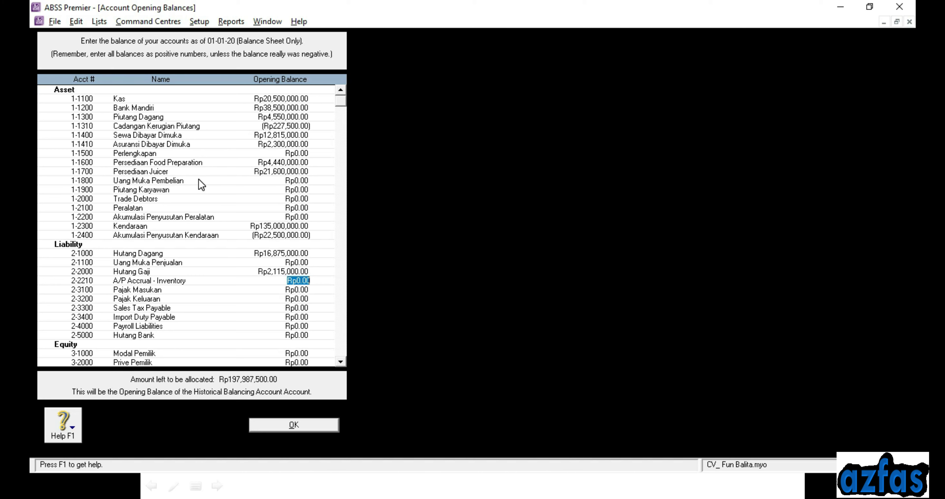
key("Tab")
key("Tab")
key("Tab")
key("Tab")
key("Tab")
key("Tab")
type("81375000")
key("Tab")
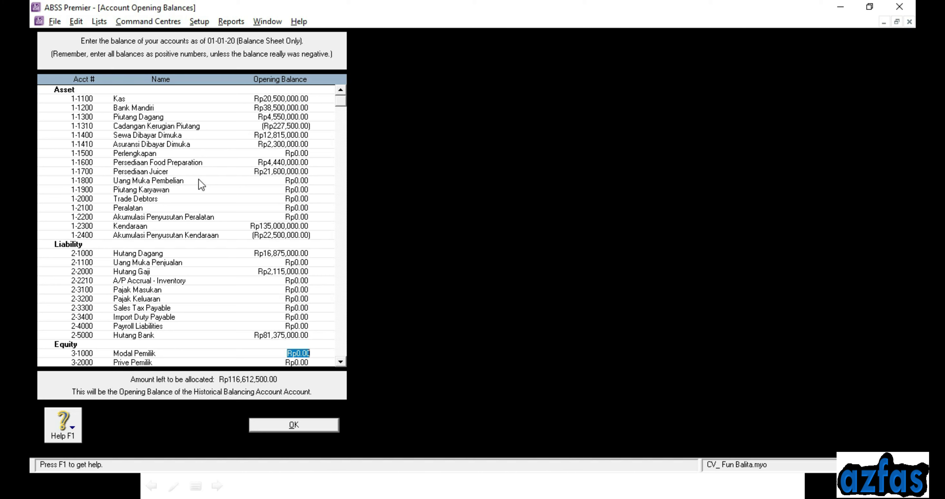
type("5")
type("00")
type("85")
type("000")
key("Tab")
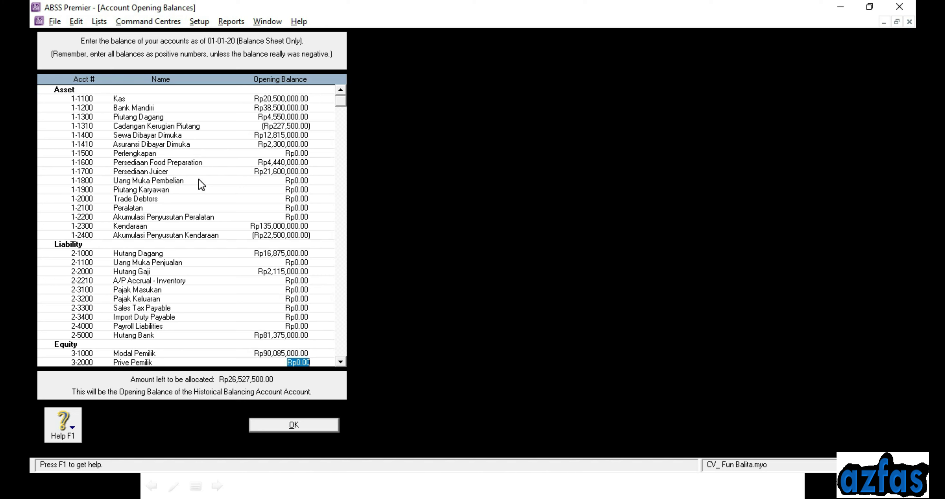
key("Tab")
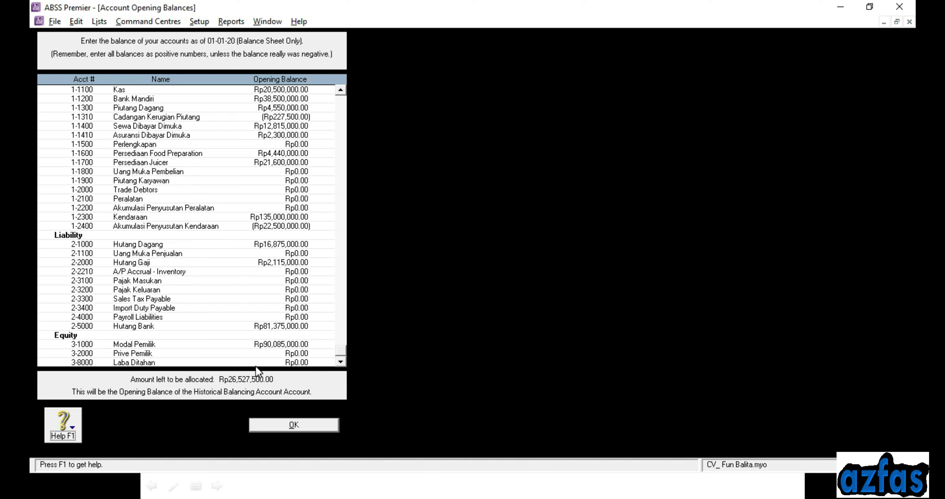
Give Laba Ditahan Rp26,527,500 so nothing is unallocated, then save the opening balances with OK
left_click(298, 363)
type("4")
type("6")
type("5")
type("2750")
type("0")
key("Tab")
left_click(281, 363)
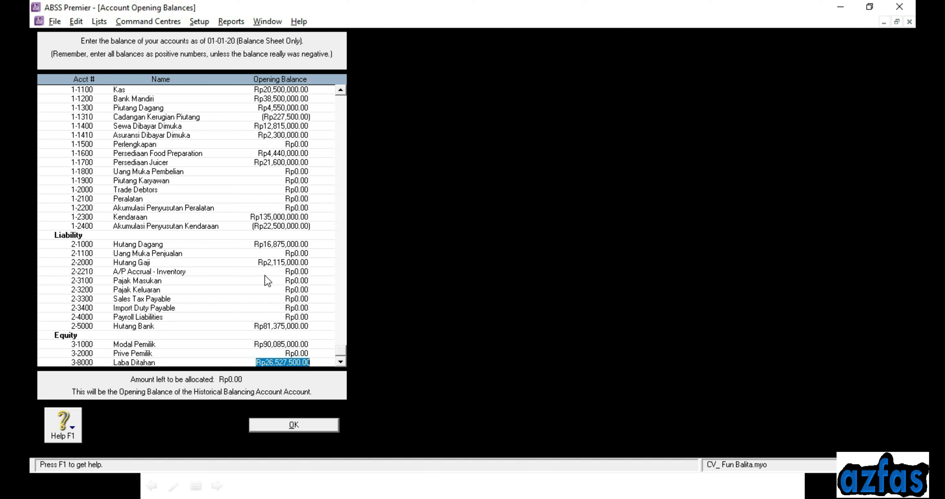
left_click(293, 425)
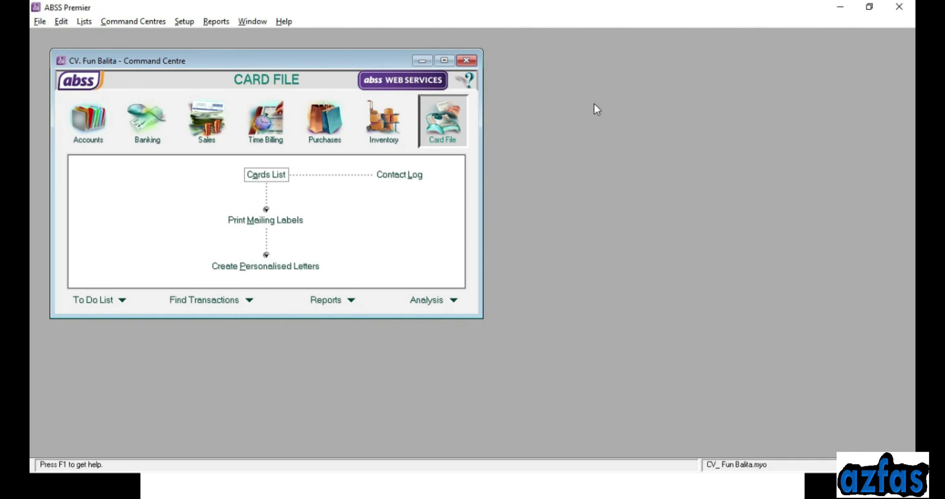
Open Customer Balances from Setup > Balances and start a historical sale for PT. Ressadana
left_click(184, 22)
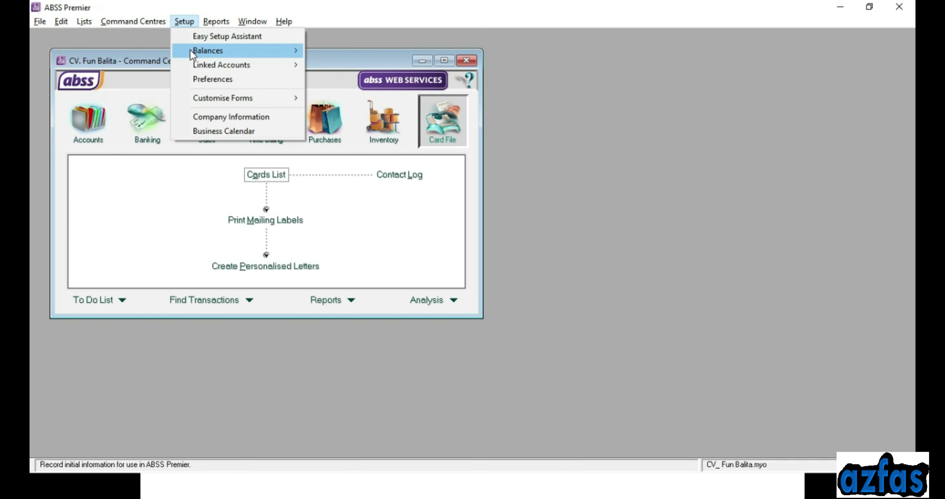
mouse_move(191, 55)
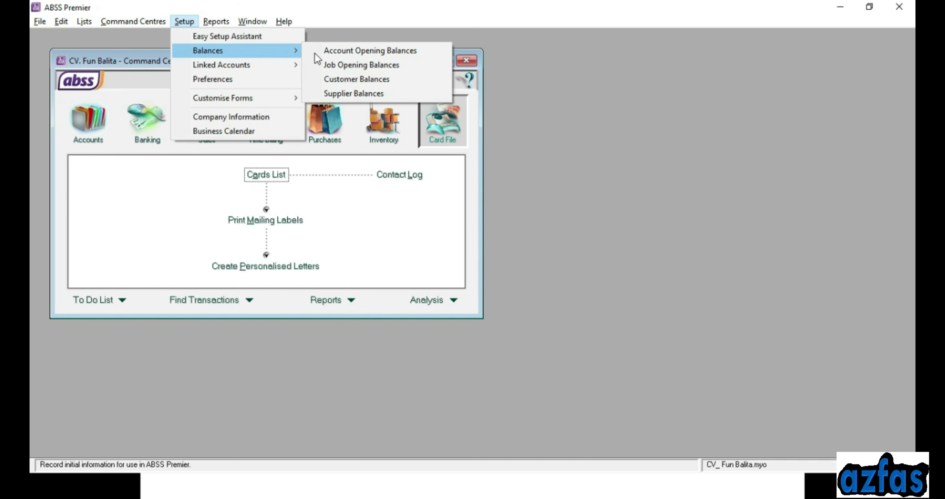
left_click(348, 84)
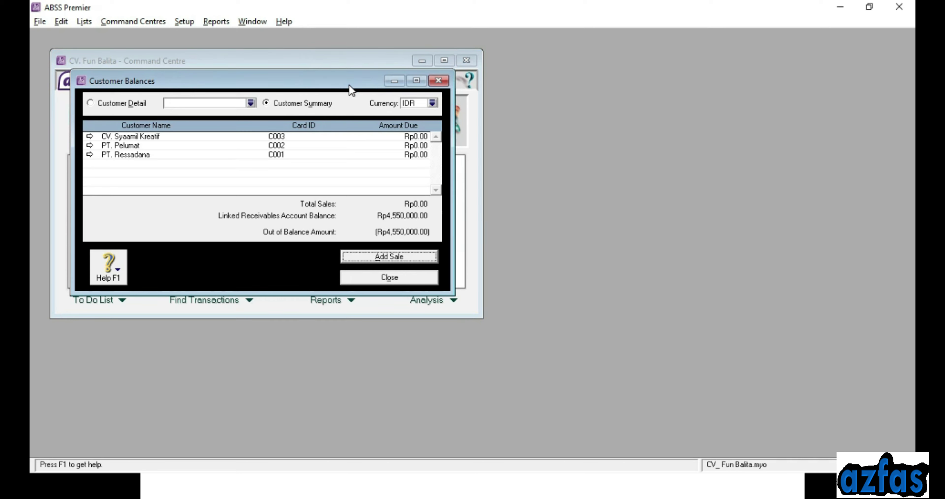
left_click_drag(386, 80, 609, 85)
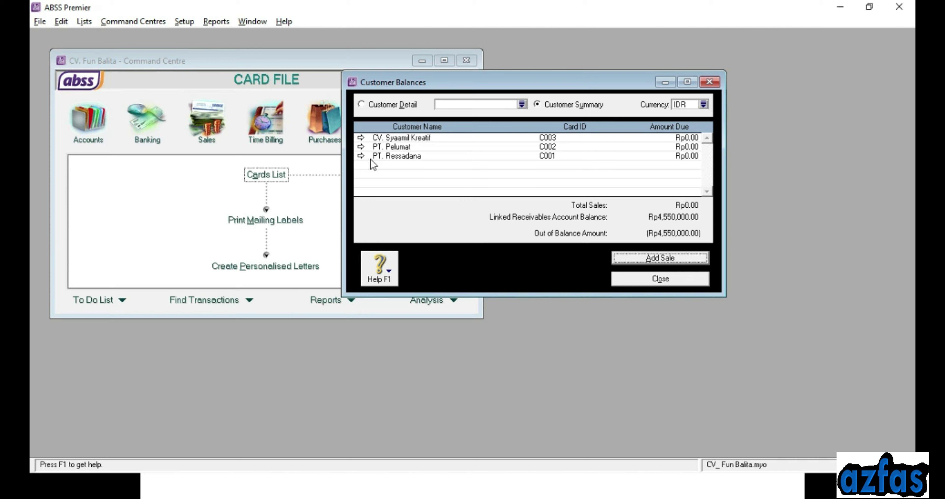
left_click(360, 155)
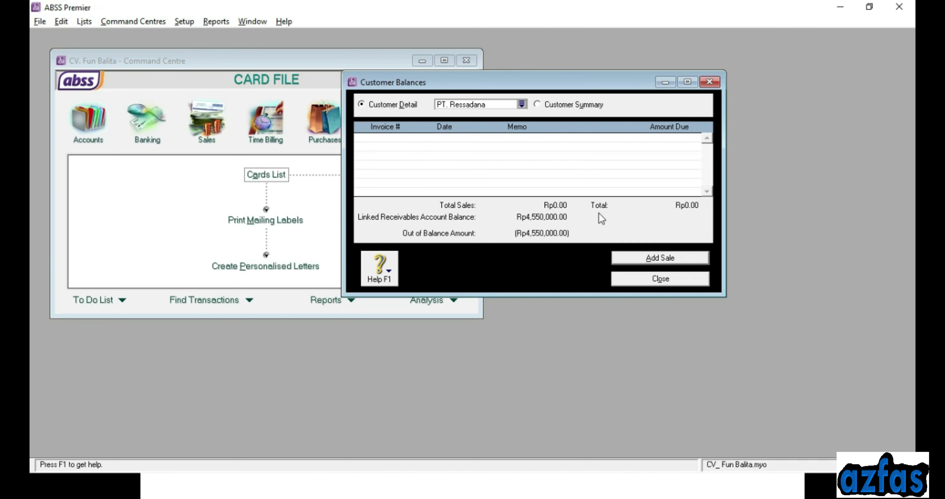
left_click(628, 260)
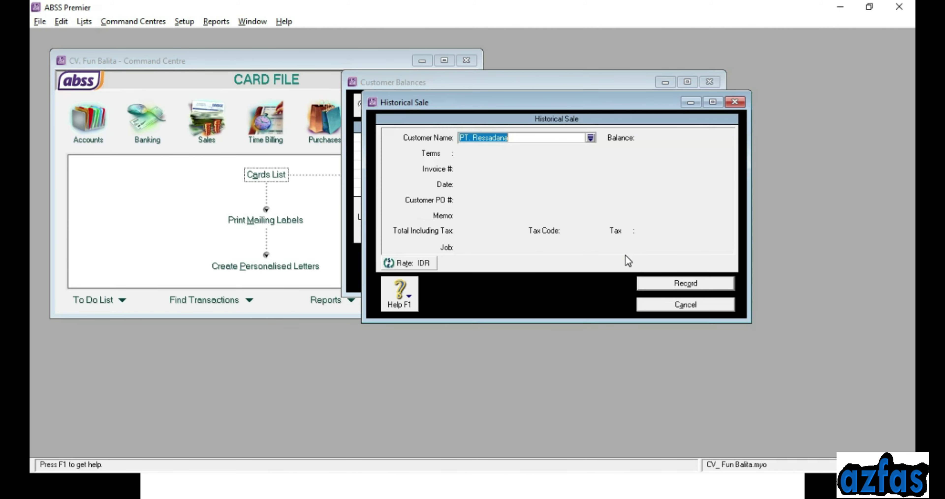
Keep PT. Ressadana as the customer and set invoice number INV-01 dated 31-12-19
left_click(515, 138)
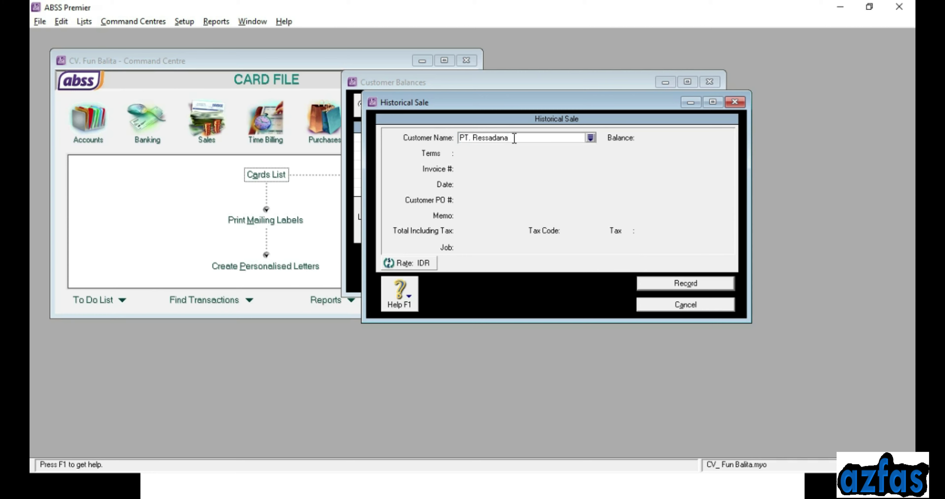
key("Tab")
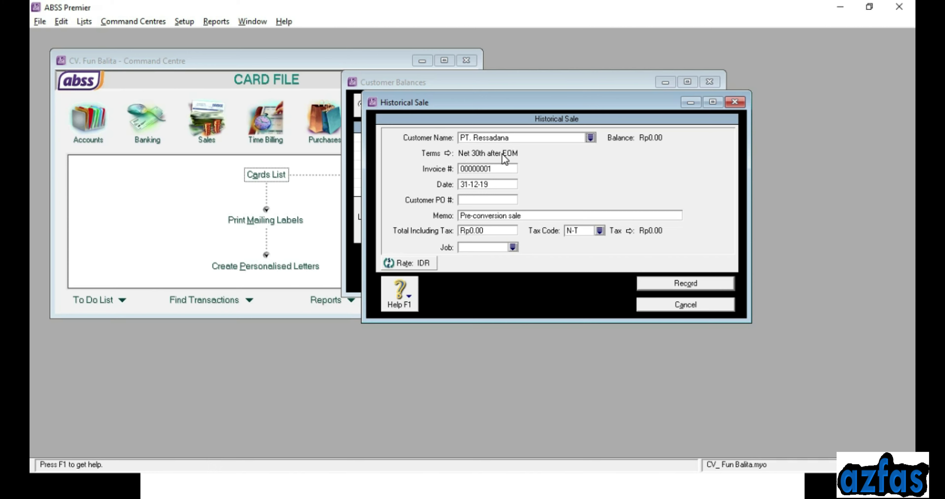
left_click(488, 170)
type("INV-01")
key("Tab")
type("31-")
key("Tab")
key("Tab")
key("Tab")
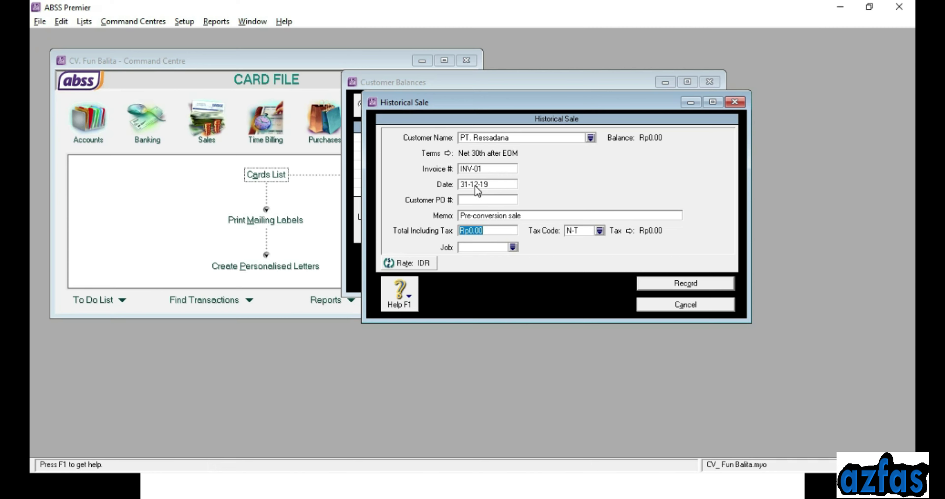
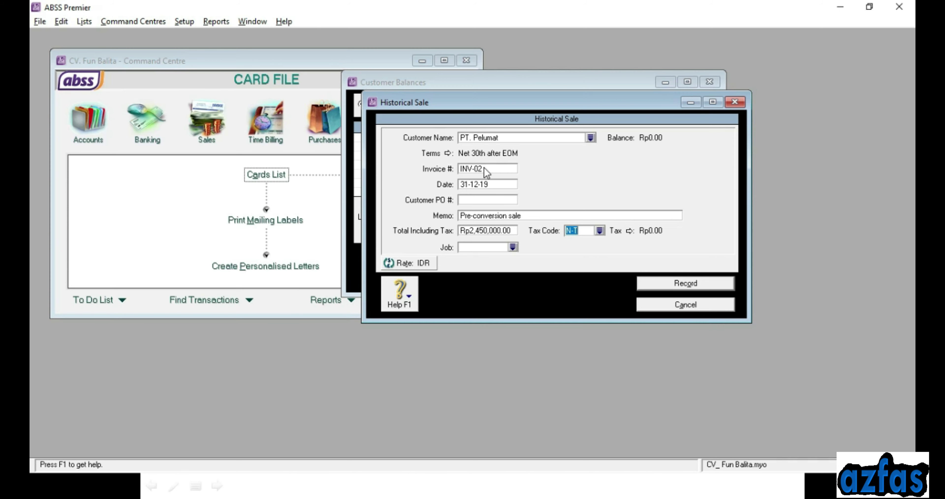
Record PT. Pelumat's Rp2,450,000.00 INV-02 sale and view the all-customer summary
left_click(679, 289)
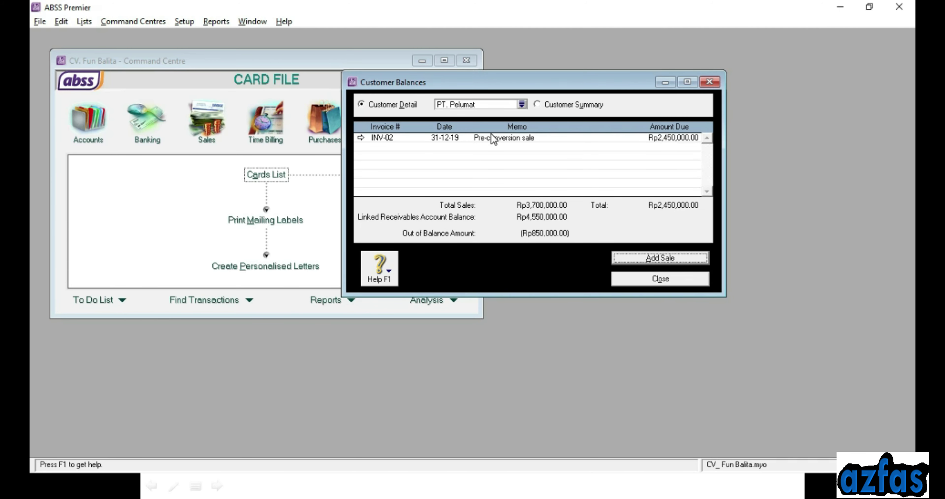
left_click(550, 105)
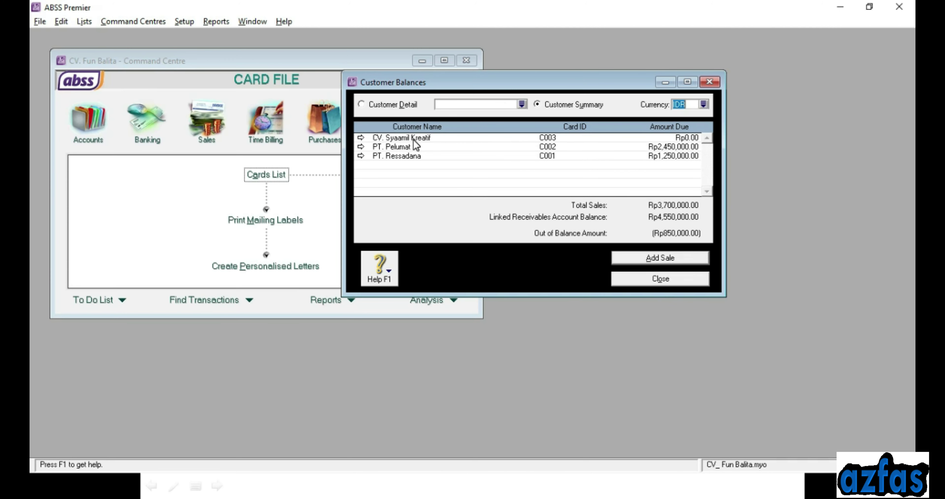
Start a historical sale for CV. Syaamil Kreatif numbered INV-03, dated 31-12-19
double_click(414, 139)
left_click(661, 261)
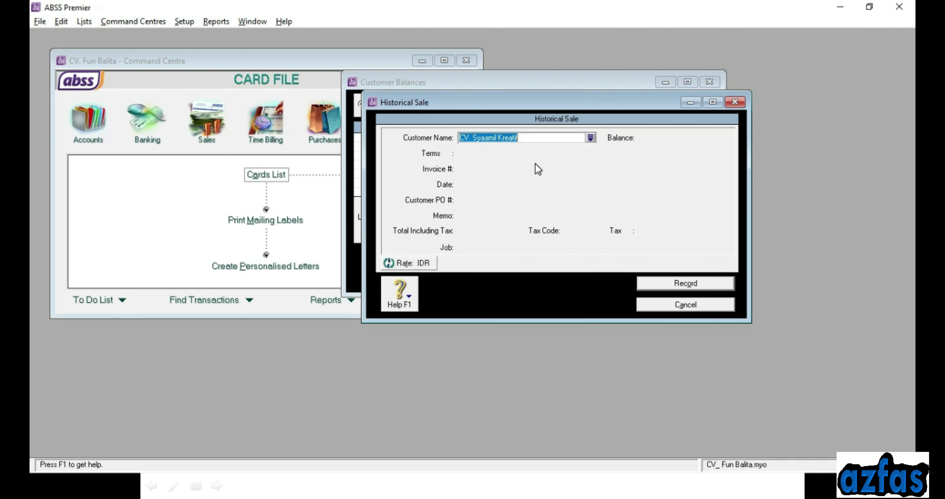
left_click(494, 170)
type("INV-03")
key("Tab")
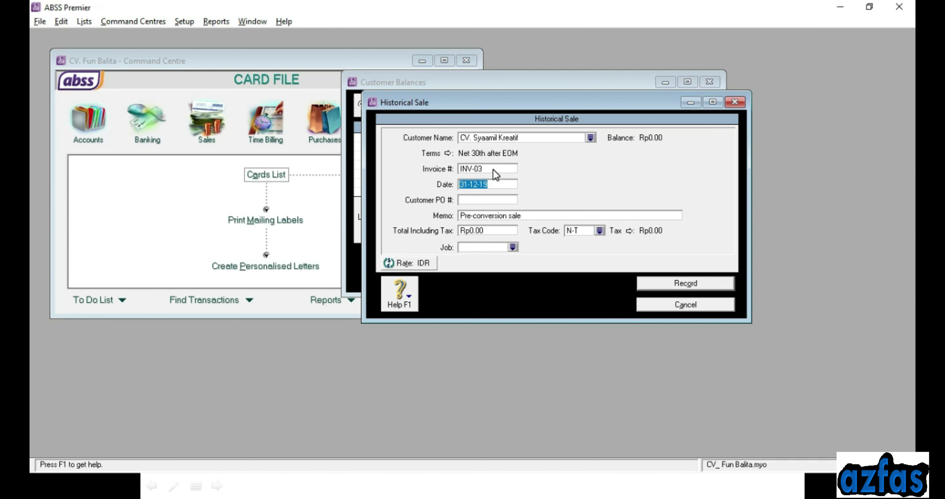
left_click(472, 184)
Enter Rp850,000.00 as the sale's total including tax
left_click(486, 228)
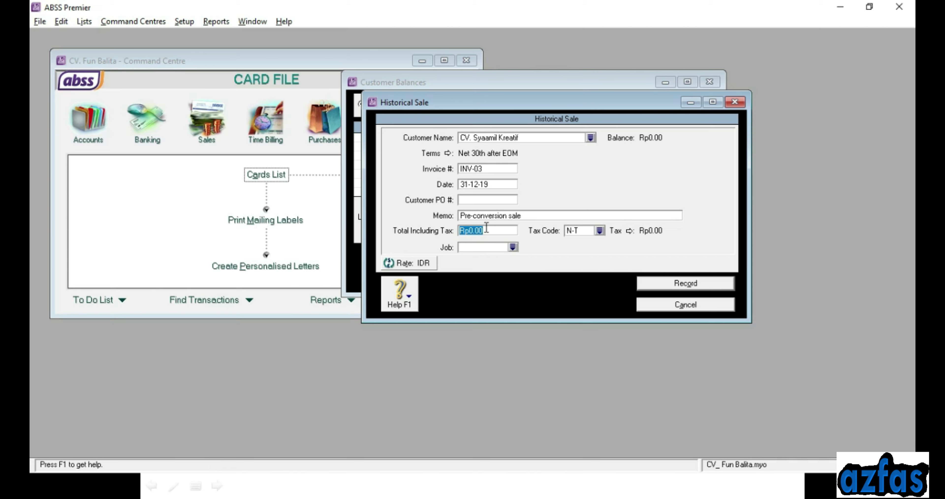
type("850,000")
key("Tab")
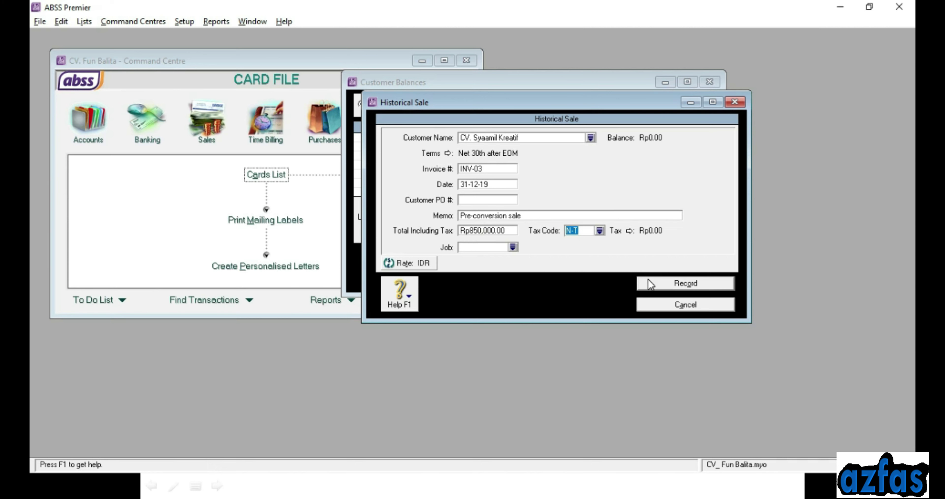
key("alt+Tab")
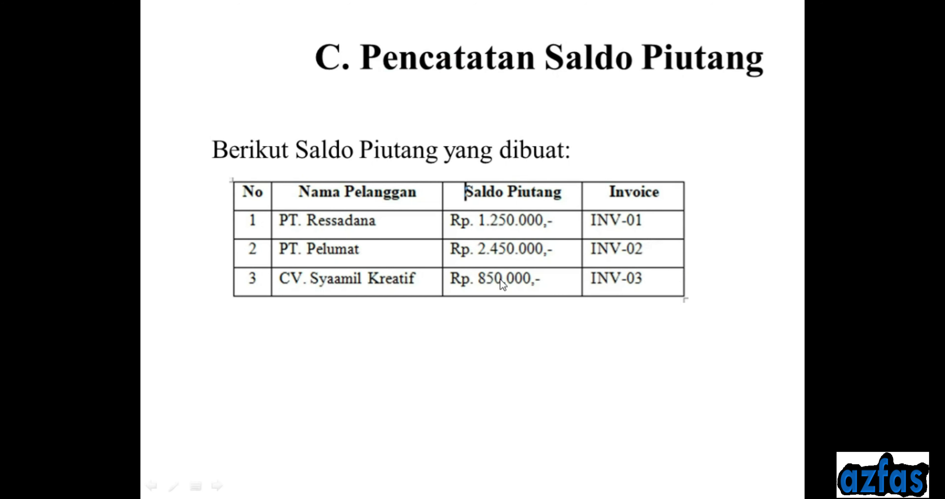
Check the slide showing INV-03 at Rp 850.000, then return to the sale form
key("alt+Tab")
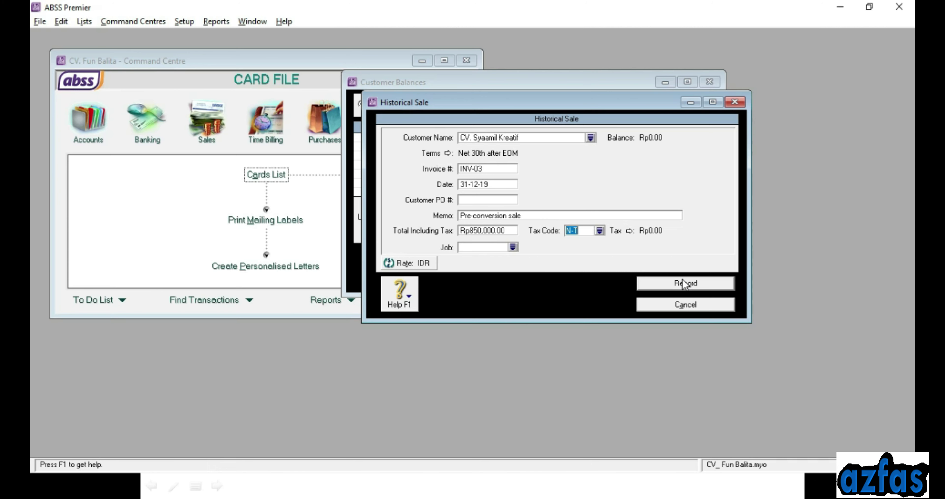
Record INV-03, confirm receivables total Rp4,550,000.00 with Rp0.00 out of balance, then close
left_click(685, 284)
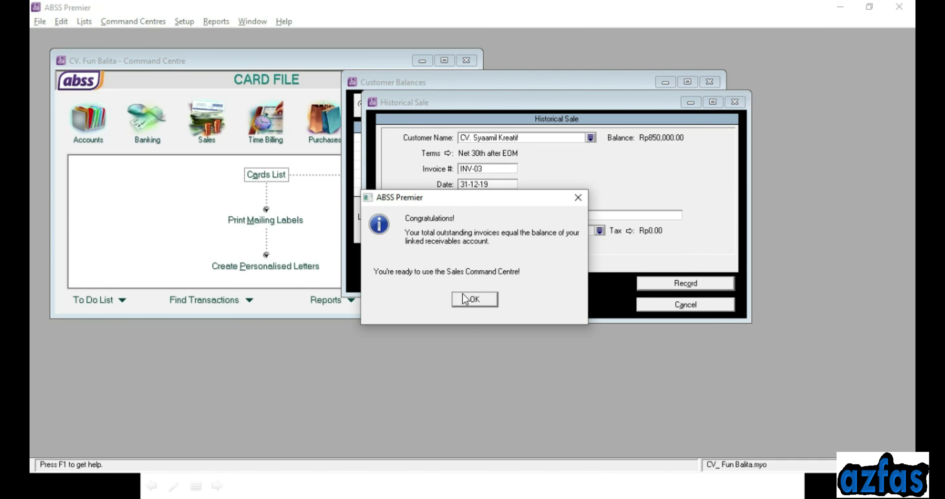
left_click(469, 305)
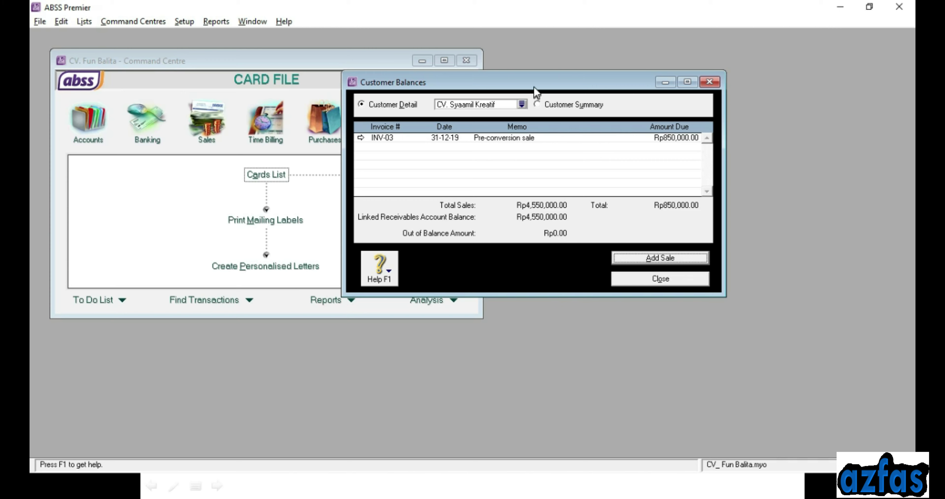
left_click(552, 105)
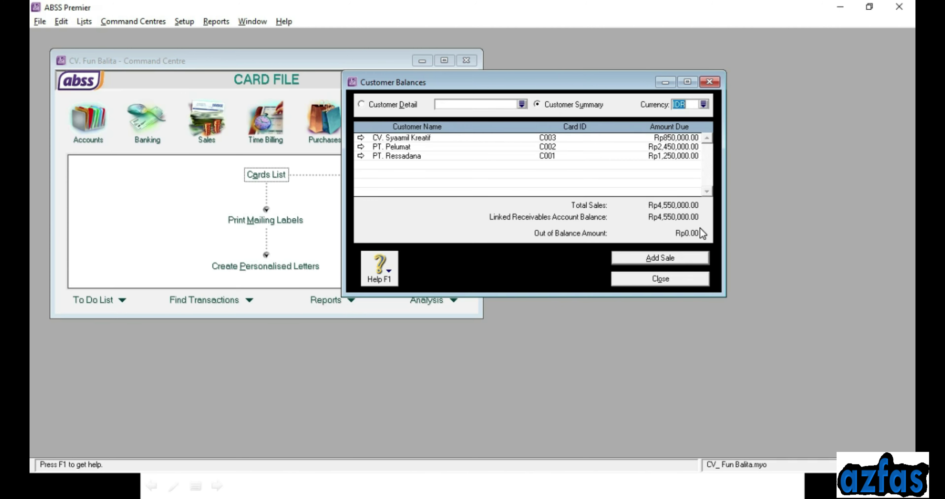
key("Escape")
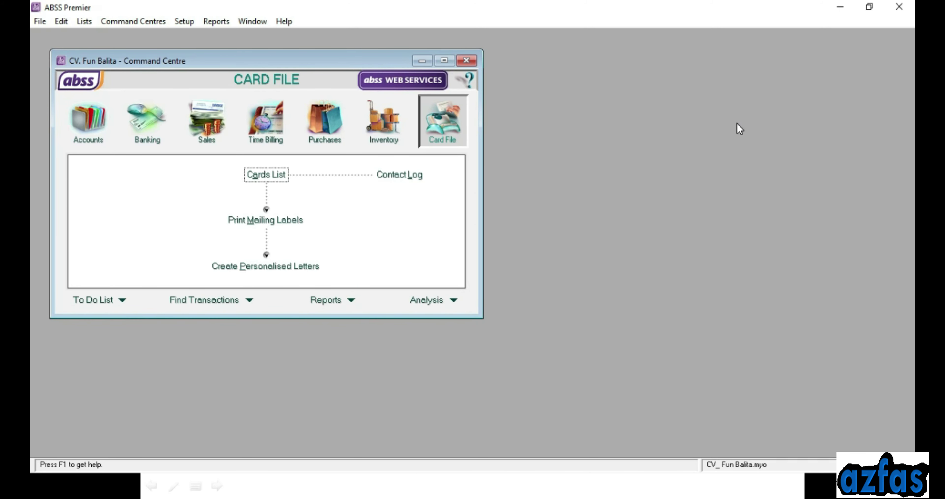
left_click(185, 22)
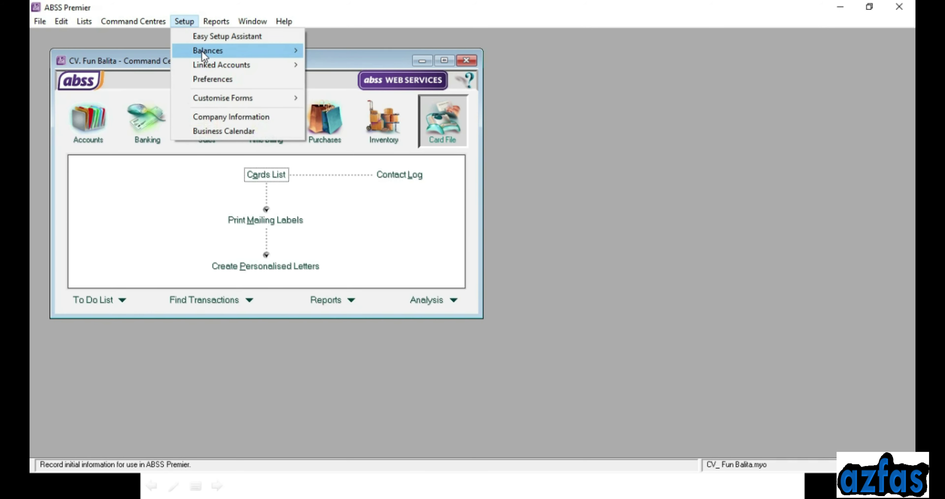
mouse_move(201, 50)
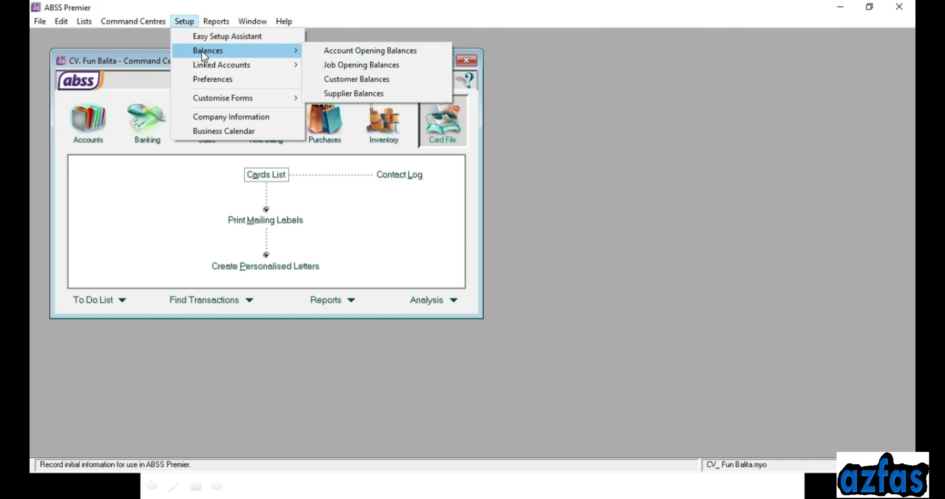
left_click(361, 50)
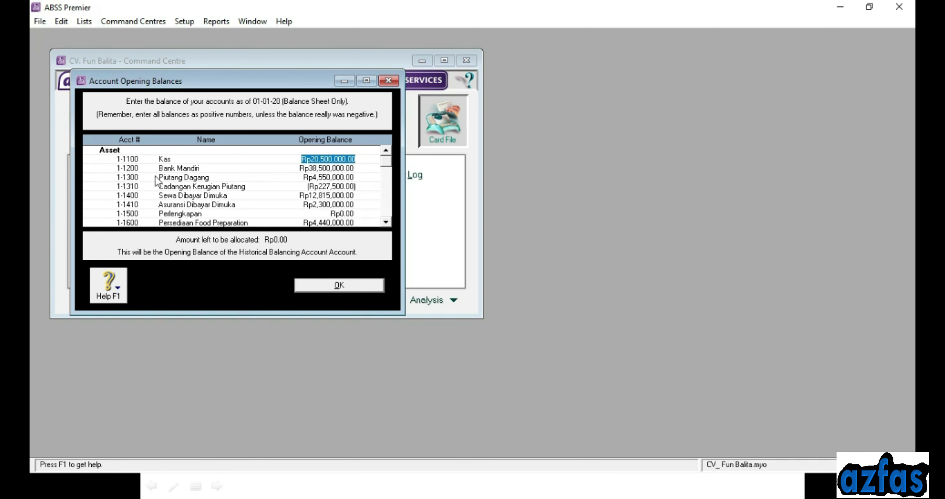
left_click(323, 178)
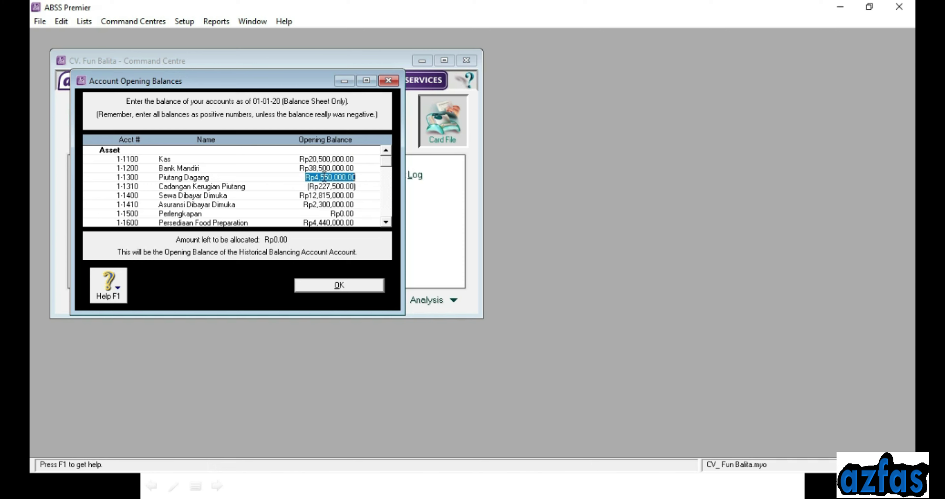
left_click(184, 21)
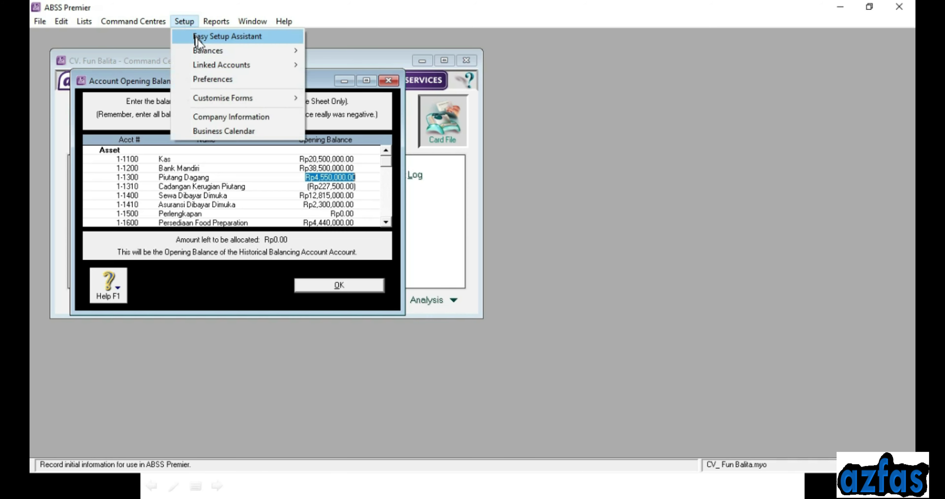
mouse_move(202, 50)
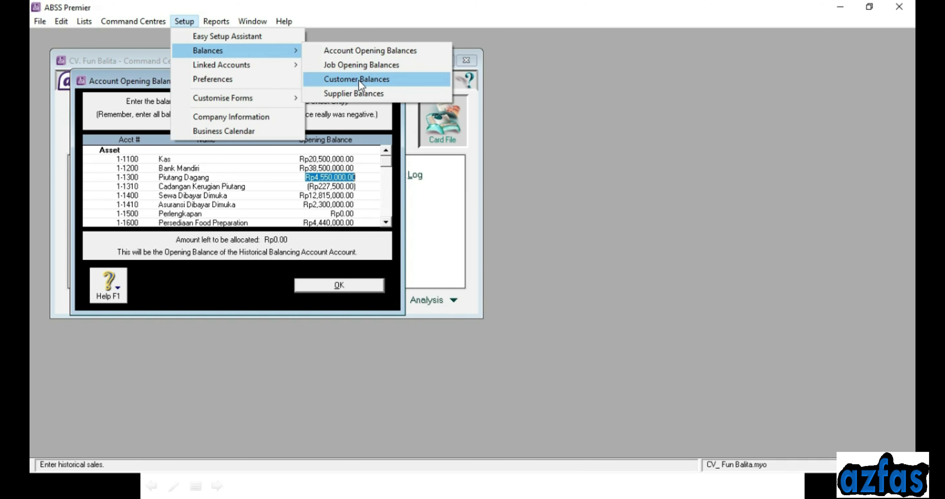
left_click(360, 84)
left_click_drag(433, 98, 723, 69)
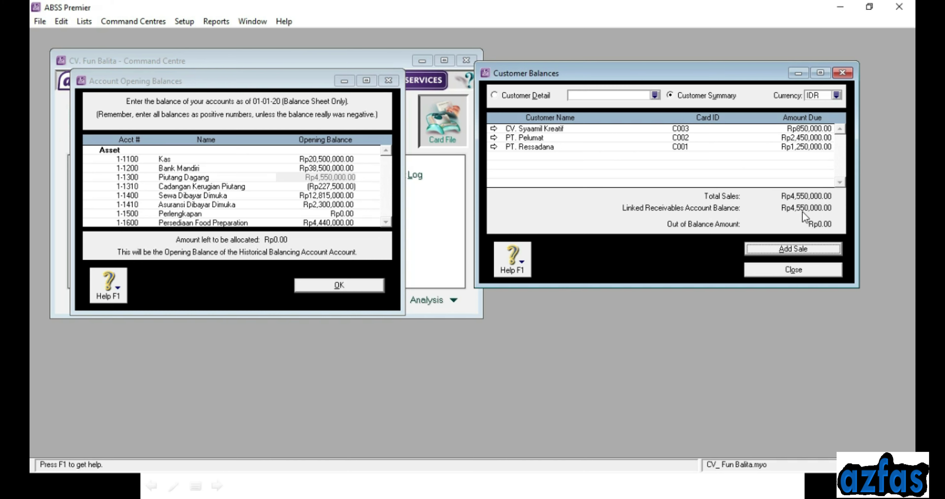
left_click(793, 270)
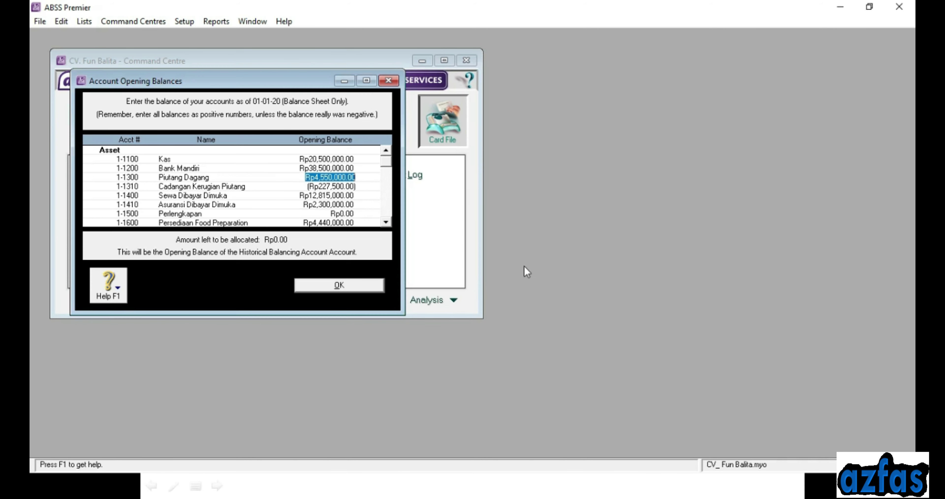
left_click(365, 290)
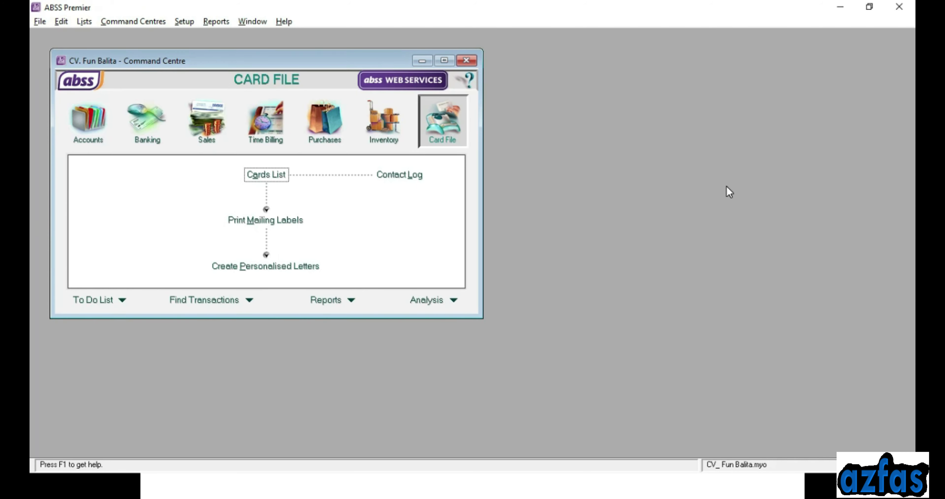
Open Supplier Balances and start a historical purchase for CV. BPA Jaya
left_click(179, 25)
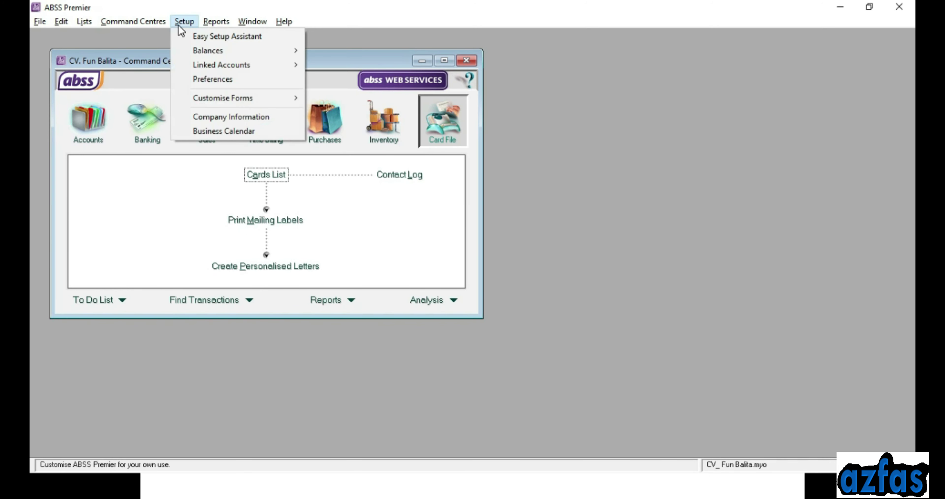
mouse_move(194, 52)
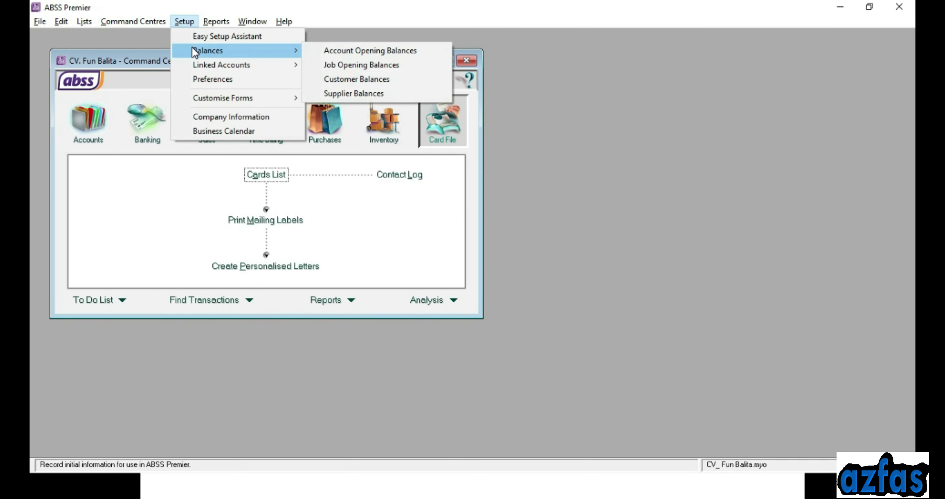
left_click(342, 93)
left_click_drag(344, 83, 618, 88)
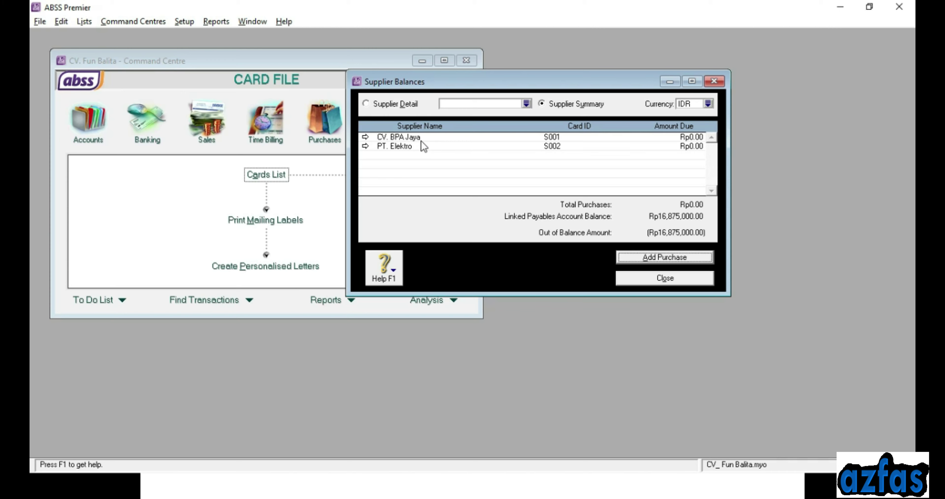
double_click(423, 137)
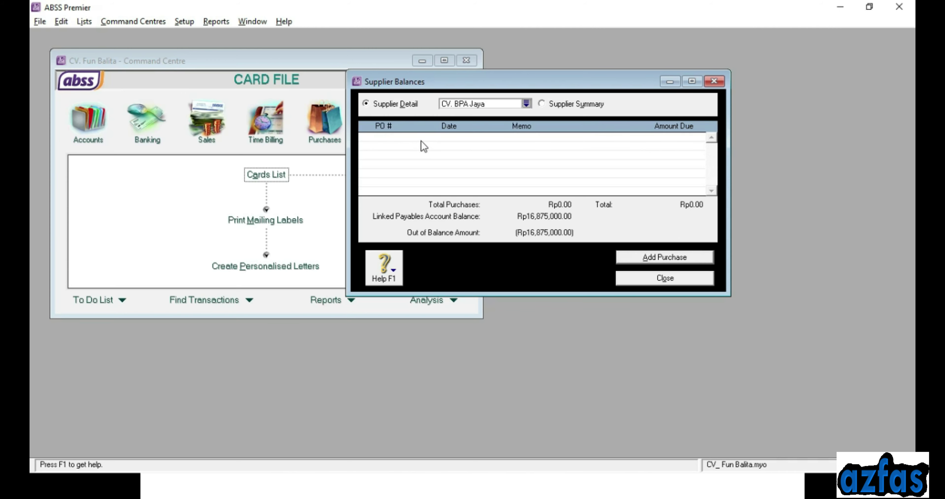
left_click(630, 261)
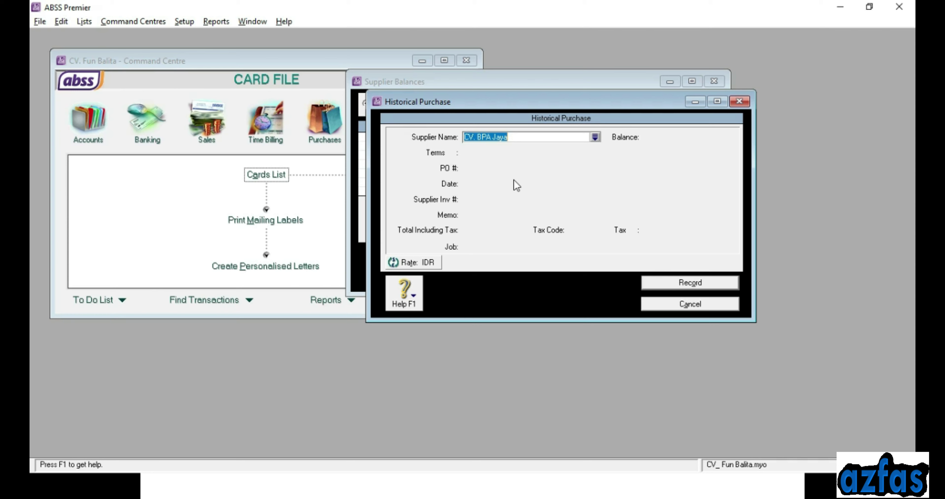
key("Tab")
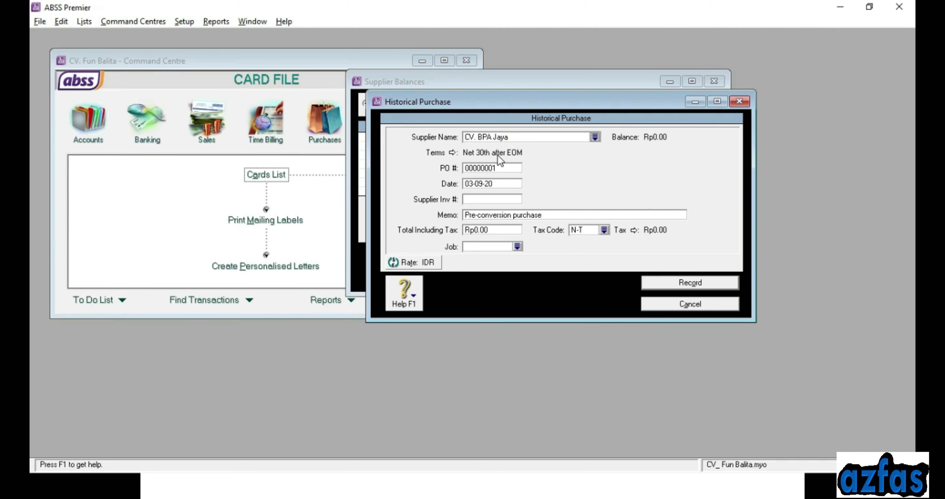
Record the purchase as PO INV-03, dated 31-12-2019, totalling Rp6,750,000.00
left_click(498, 167)
type("INV-03")
key("Tab")
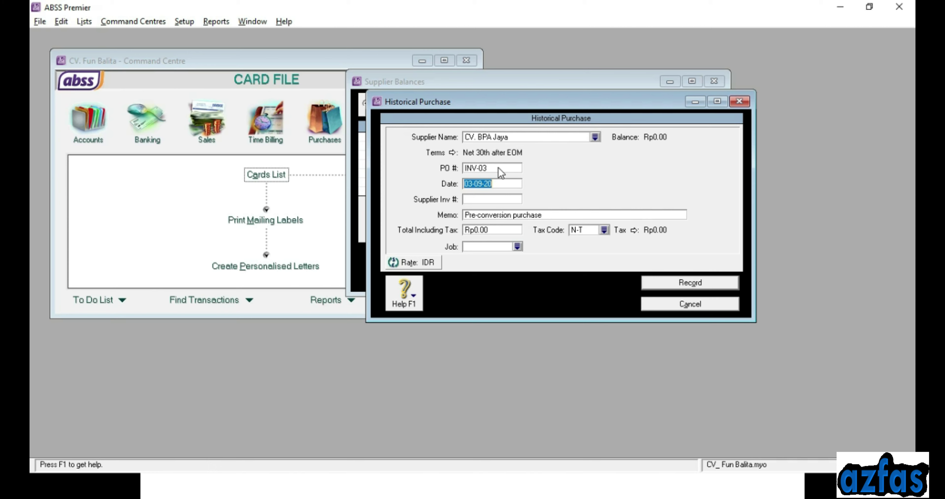
type("31-12-2019")
key("Tab")
left_click(490, 230)
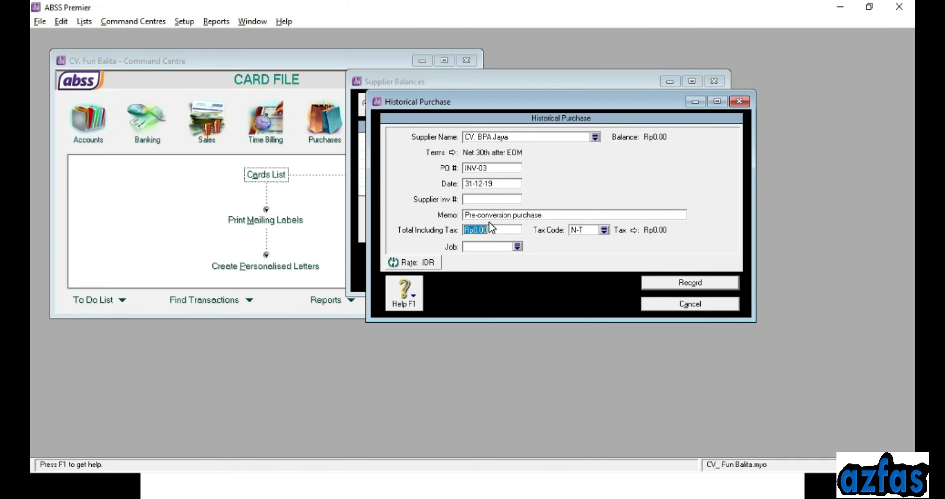
type("6,7")
type("5")
type("0,000")
key("Tab")
left_click(658, 280)
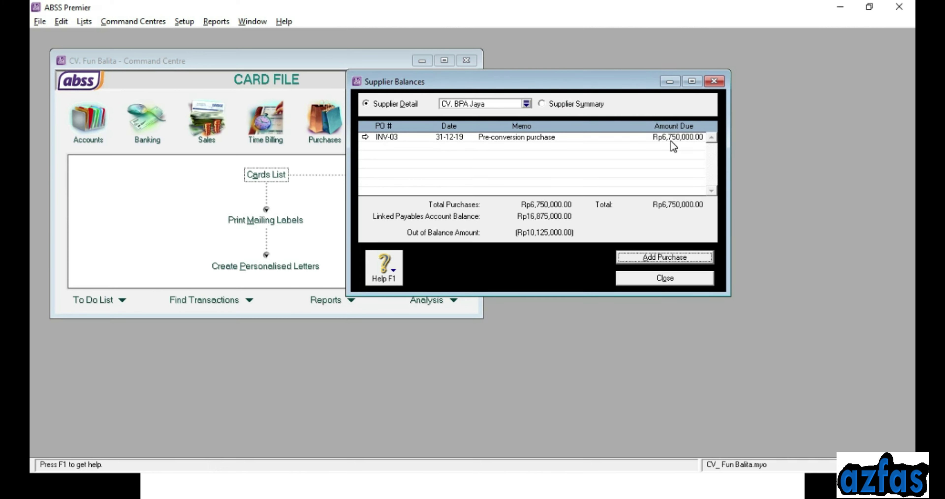
left_click(565, 105)
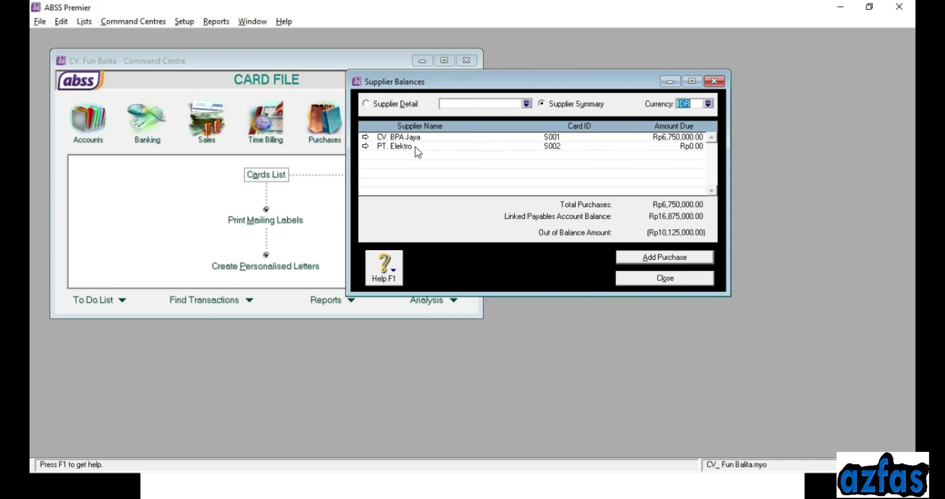
Record PT. Elektro's INV-04 purchase of Rp10,125,000.00, leaving payables Rp0.00 out of balance
double_click(385, 147)
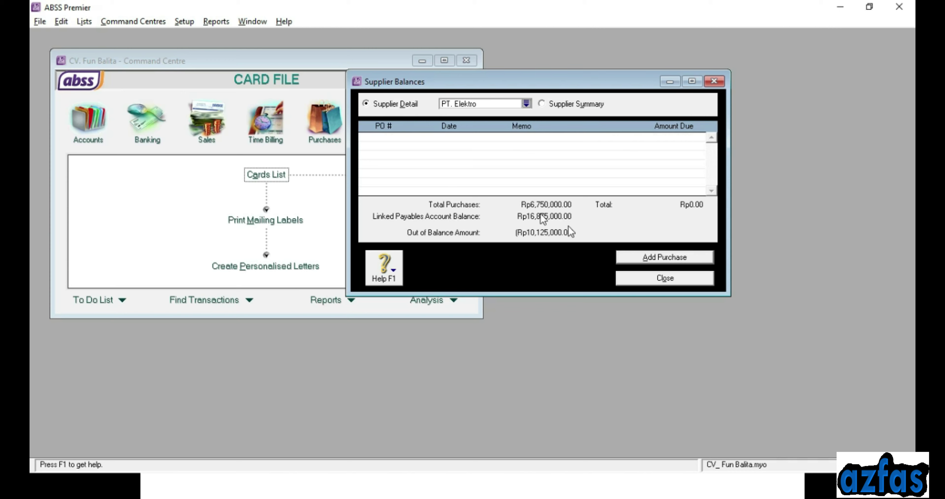
left_click(650, 258)
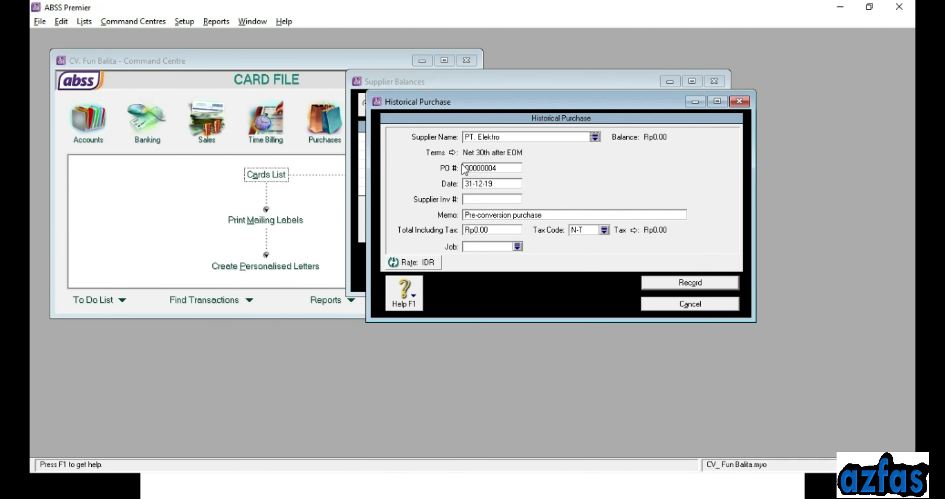
left_click(501, 169)
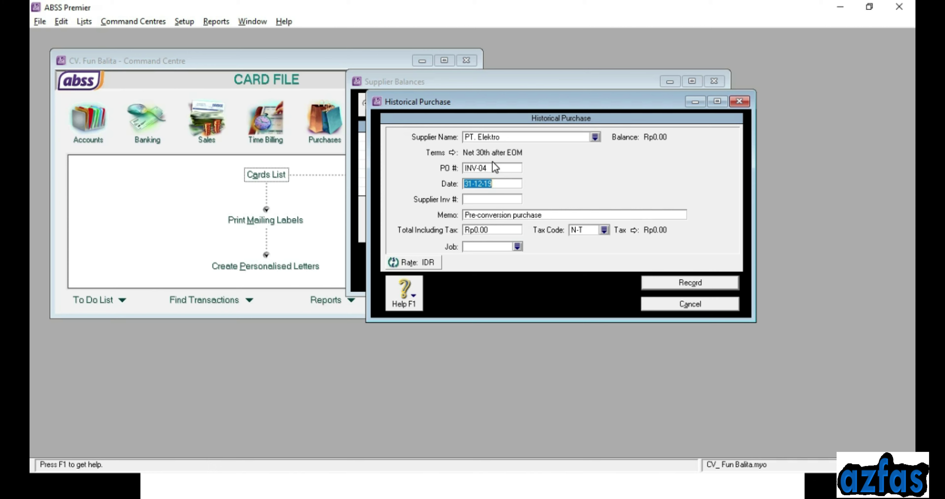
key("Tab")
key("Tab")
key("BackSpace")
key("BackSpace")
key("BackSpace")
key("BackSpace")
key("BackSpace")
type("10125000")
key("Tab")
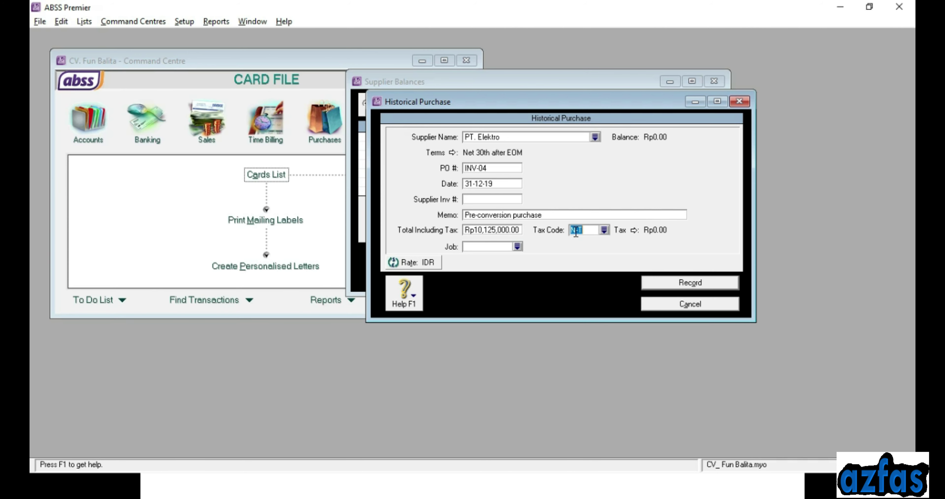
left_click(679, 285)
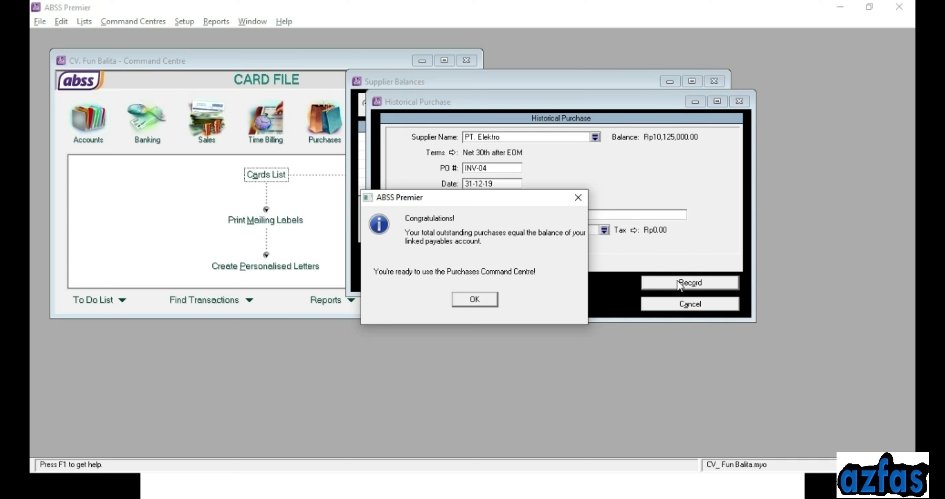
left_click(458, 302)
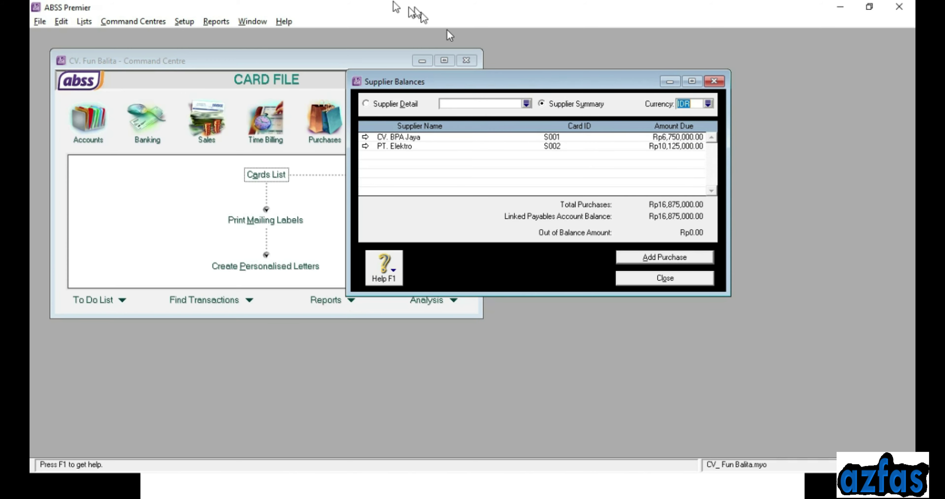
left_click(182, 21)
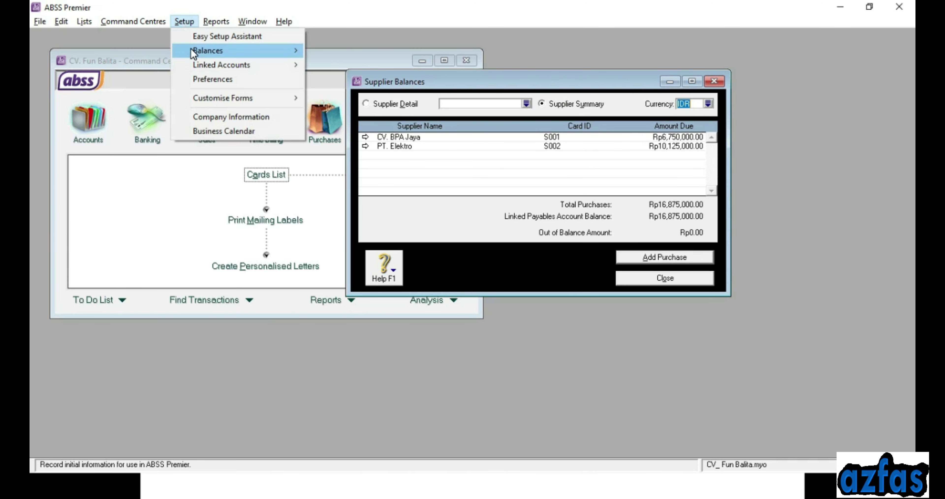
Open Account Opening Balances beside Supplier Balances and check Hutang Dagang's Rp16,875,000.00
mouse_move(193, 51)
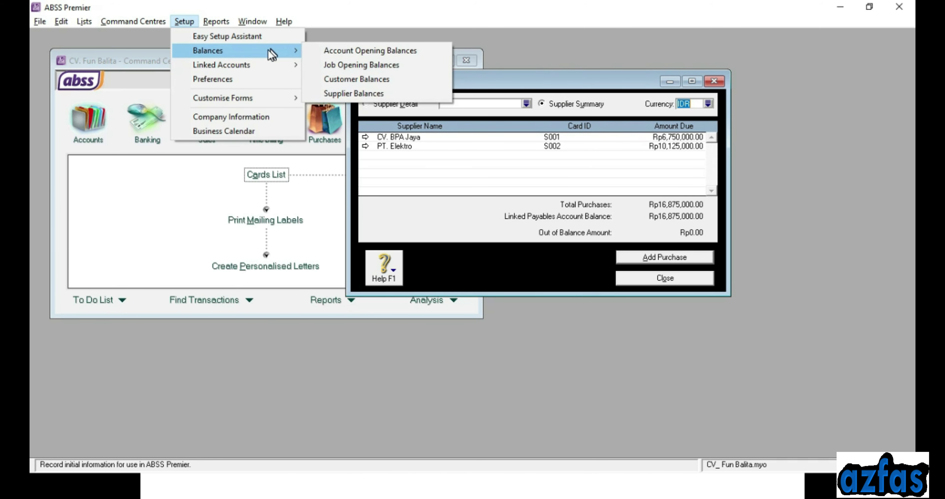
left_click(341, 52)
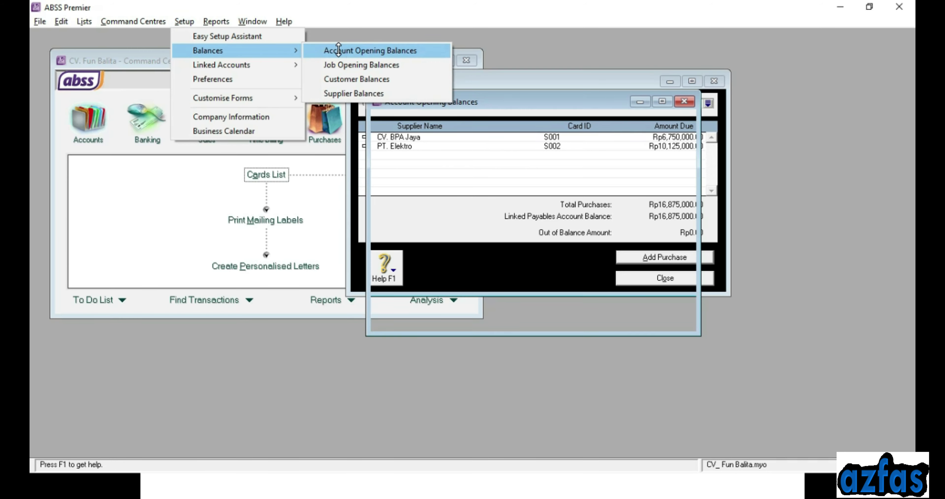
left_click_drag(507, 104, 383, 91)
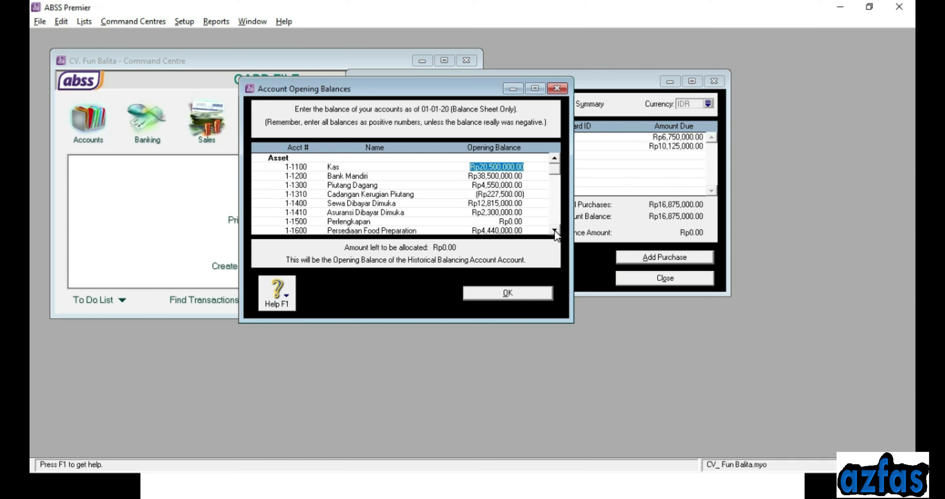
scroll(344, 196, "down", 4)
left_click(491, 195)
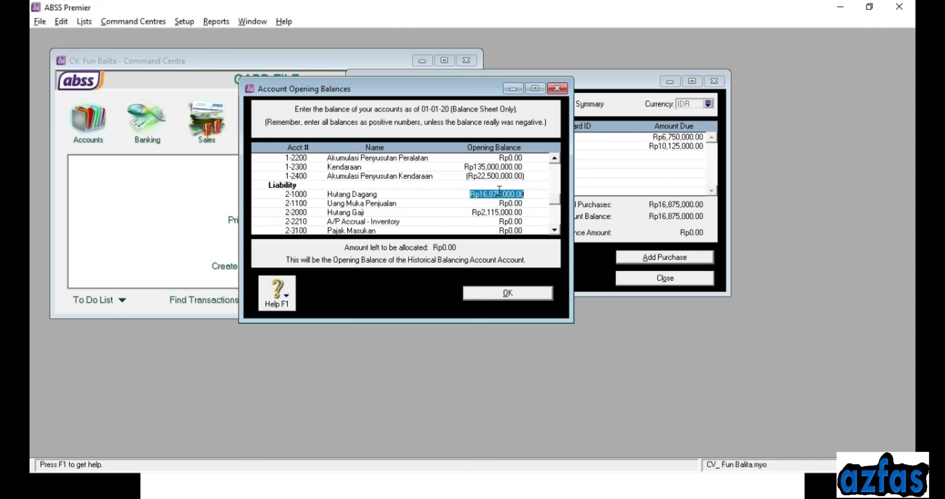
left_click_drag(471, 95, 404, 138)
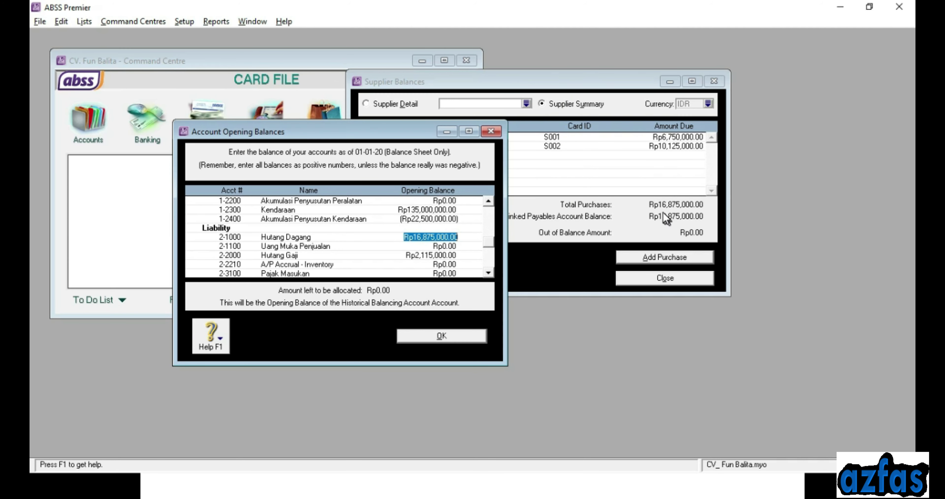
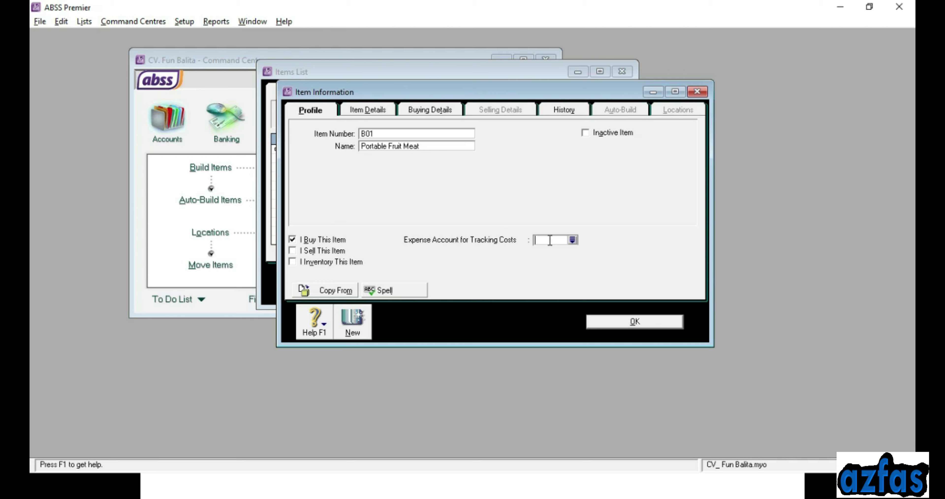
Link B01's cost to 5-1000 HPP Food Preparation and mark it sold via 4-1000 Penjualan
left_click(572, 240)
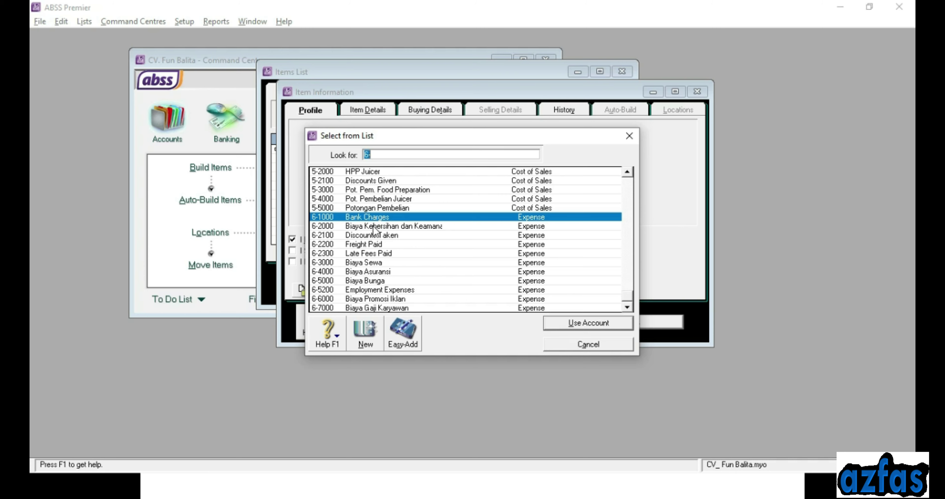
type("Hpp")
left_click(386, 219)
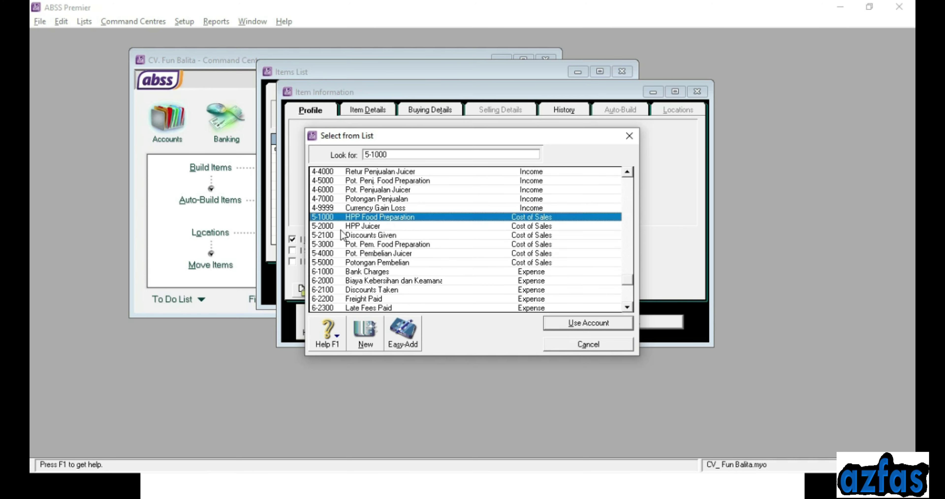
left_click(579, 324)
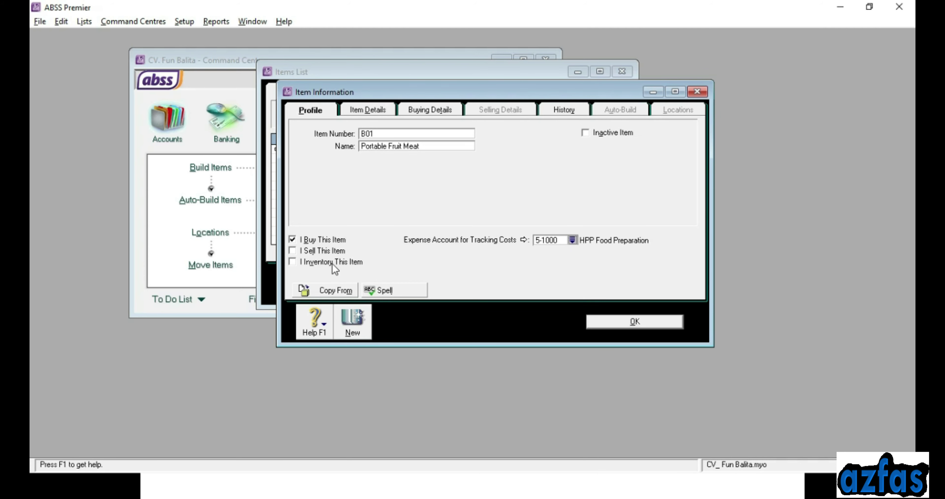
left_click(298, 253)
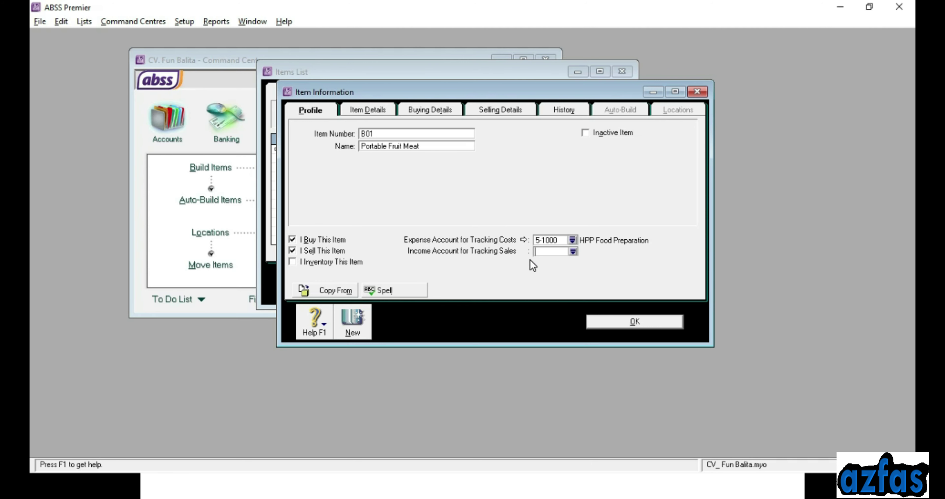
left_click(571, 253)
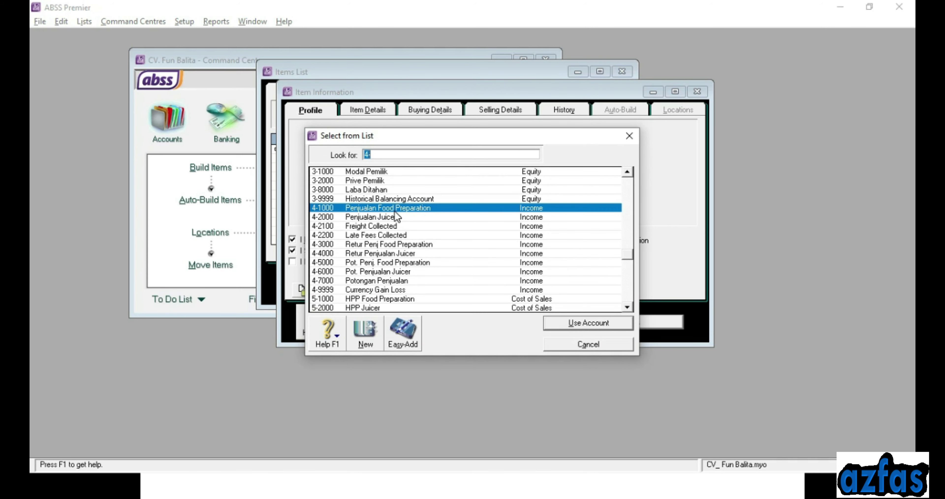
left_click(560, 322)
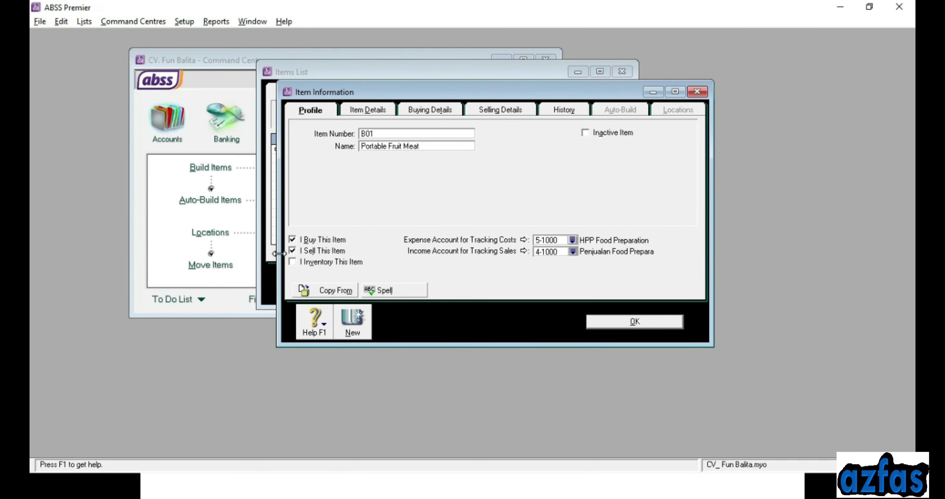
Mark B01 as inventoried with asset account 1-1600 Persediaan Food Preparation
left_click(306, 260)
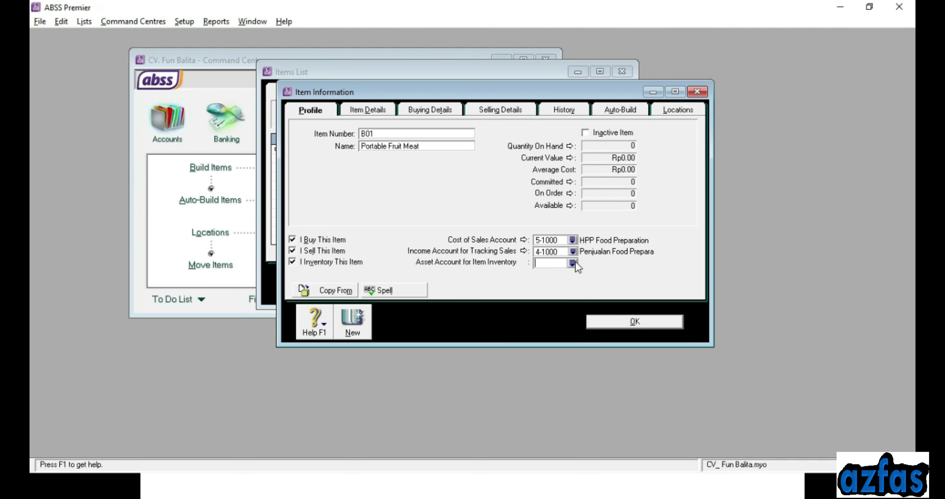
left_click(573, 262)
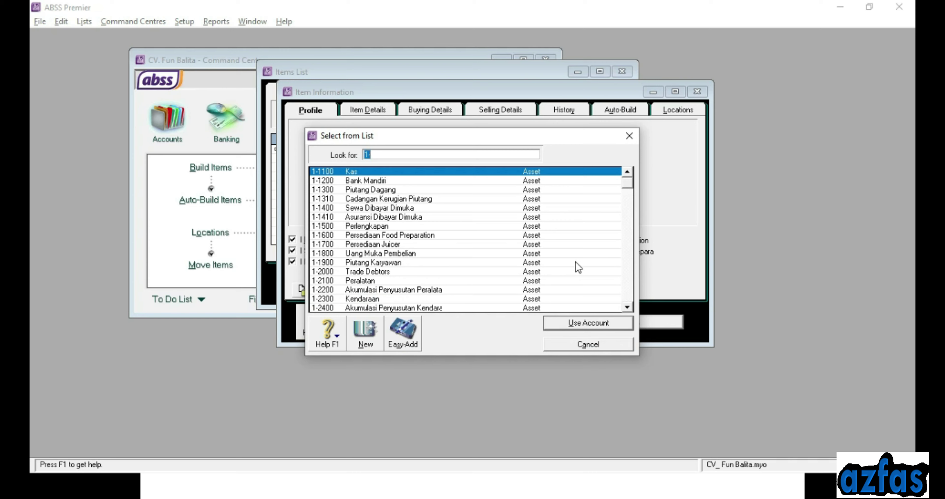
left_click(342, 238)
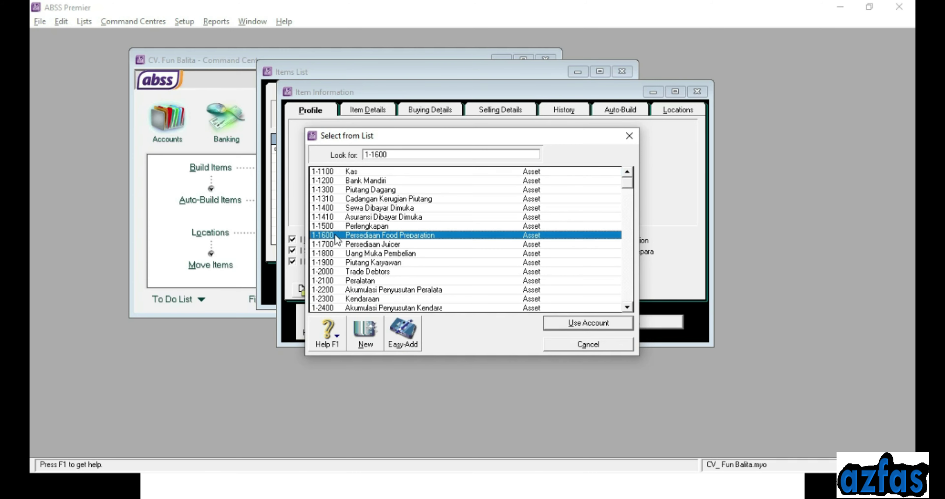
left_click(582, 320)
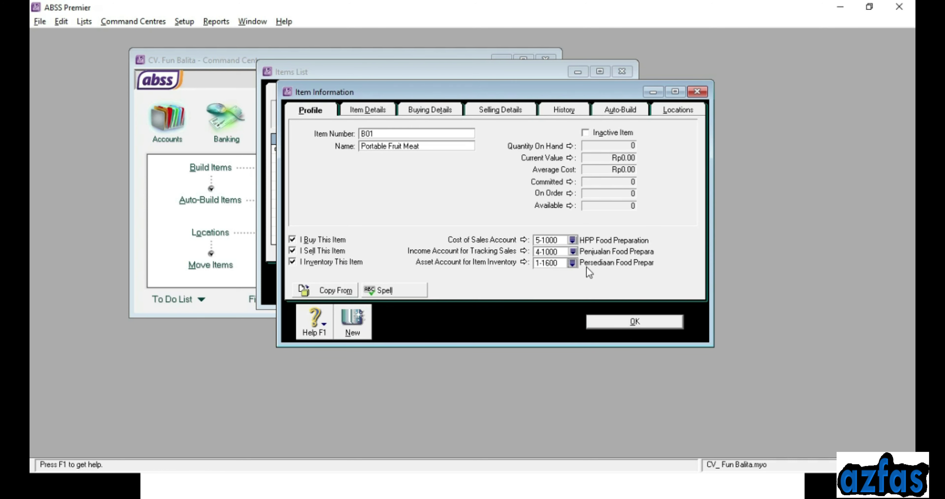
left_click(372, 110)
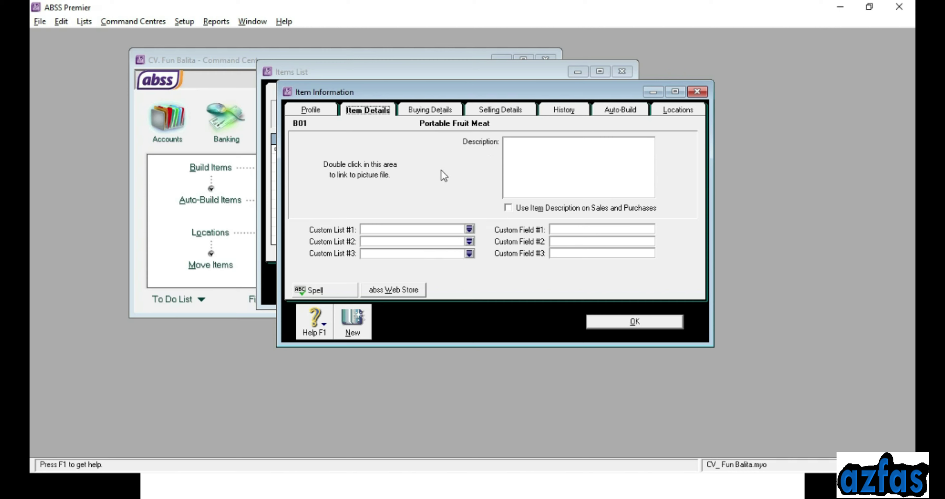
Give B01 a buying unit of measure of 'Unit' and the PPN tax code when bought
left_click(422, 114)
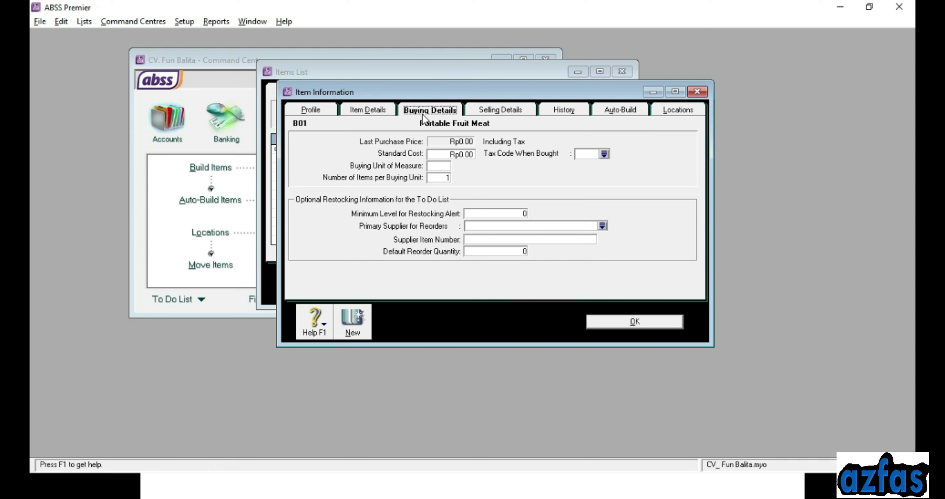
left_click(440, 166)
type("Unit")
left_click(604, 155)
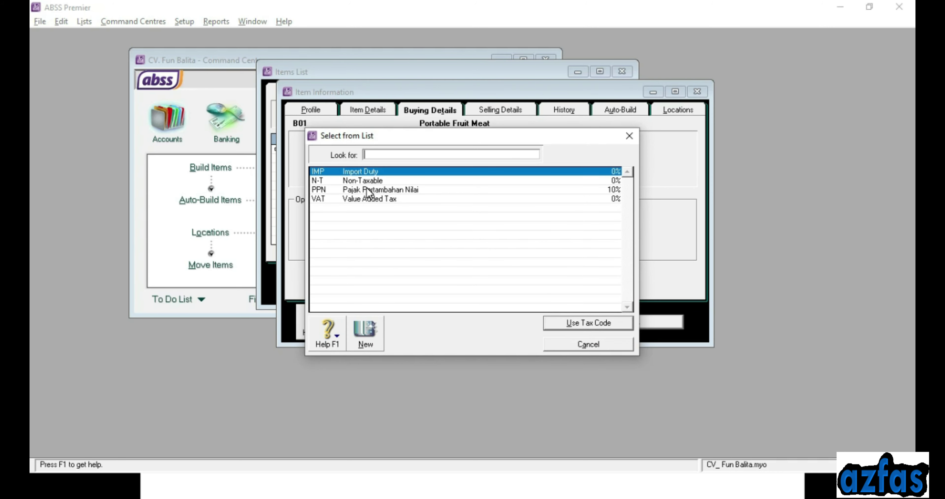
left_click(368, 189)
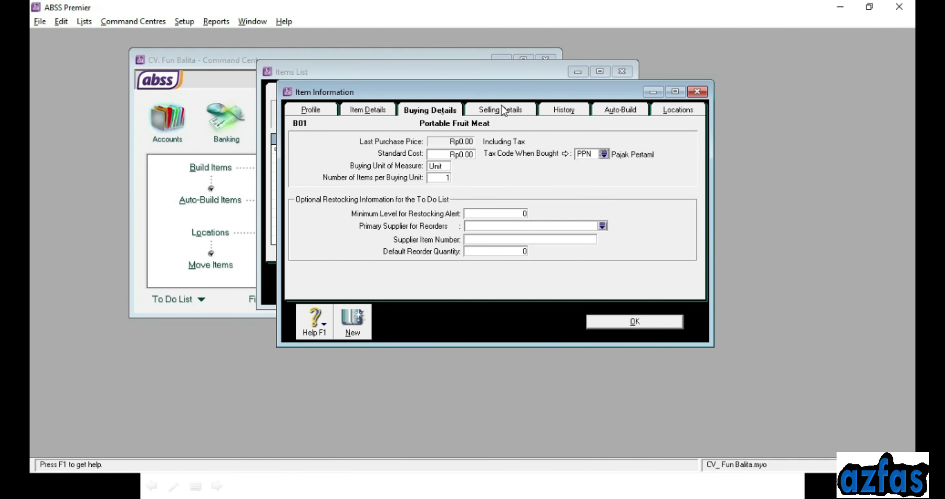
Review the B01–B07 price table in PowerPoint, then show B01's selling details
left_click(504, 109)
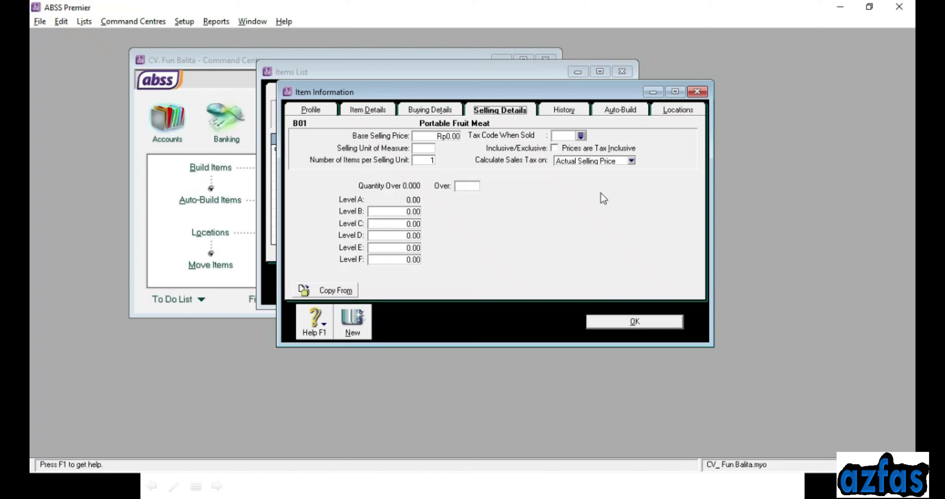
Price B01 at Rp200.000,00 per Unit with PPN sales tax, then begin item B02
left_click(454, 136)
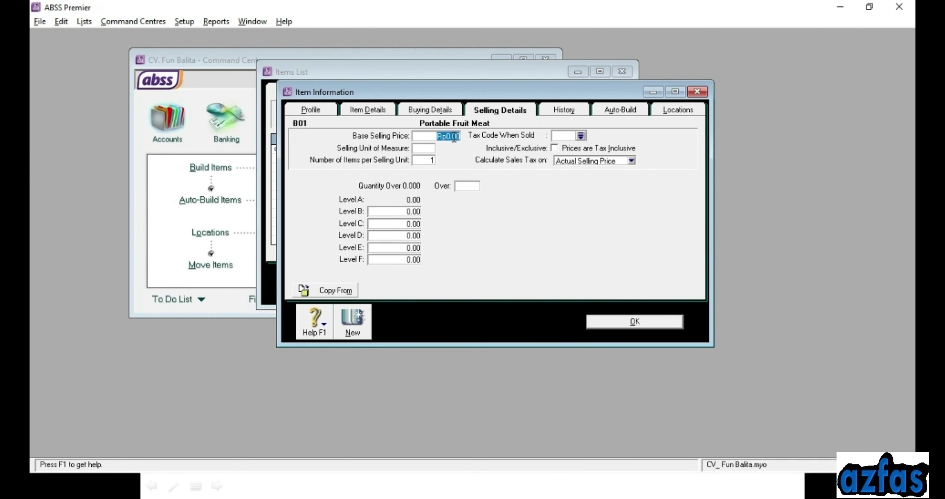
type("2000")
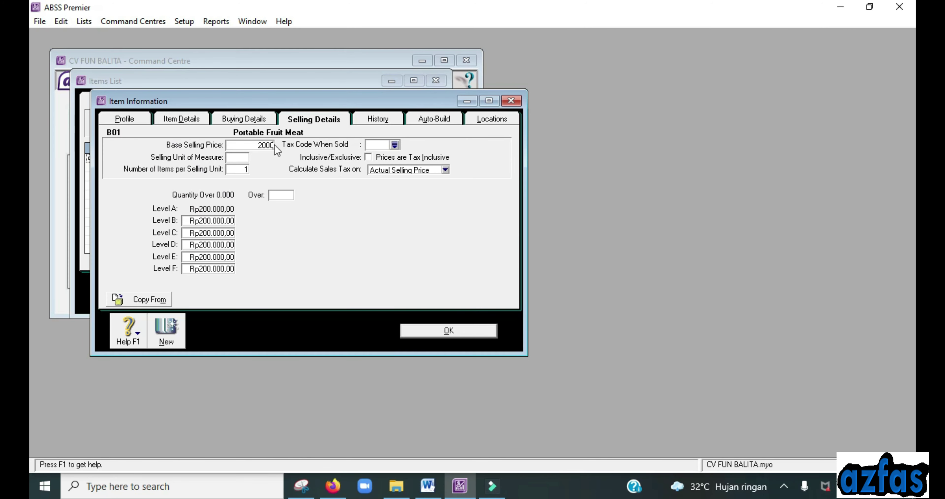
type("0")
key("Tab")
left_click(394, 145)
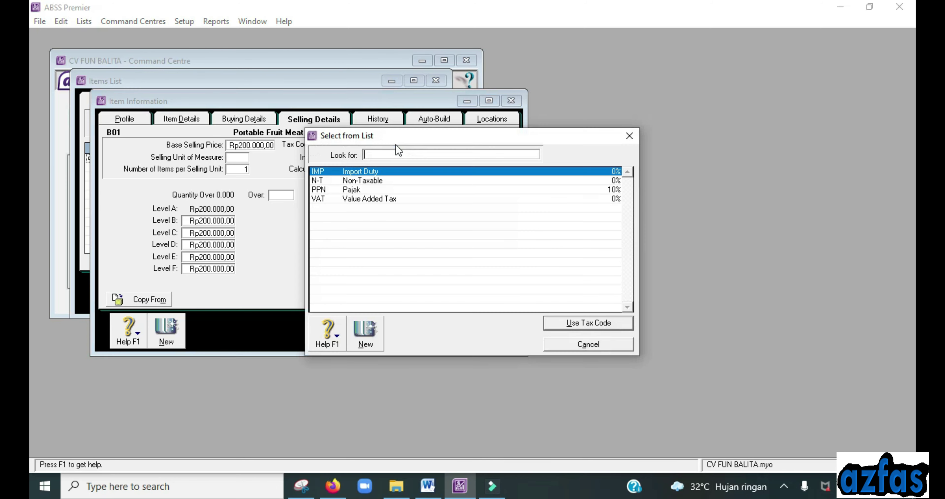
double_click(369, 188)
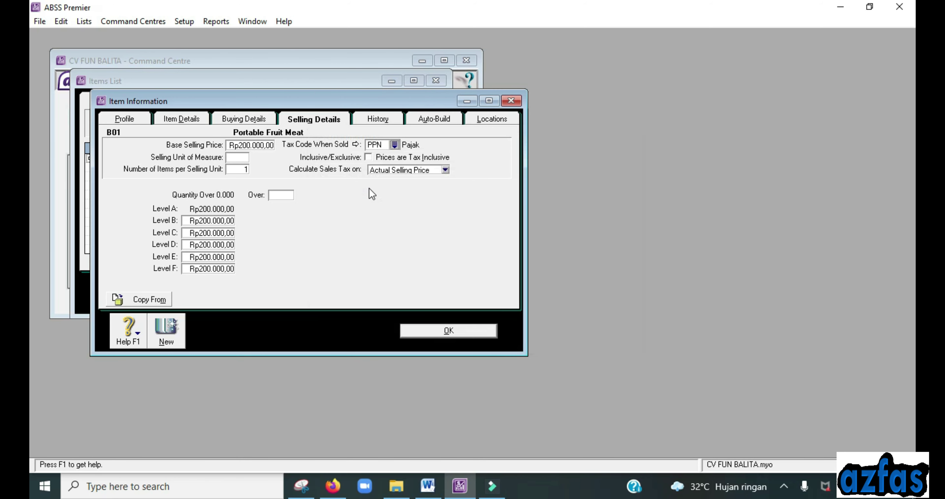
left_click(231, 158)
type("Unit")
left_click(206, 220)
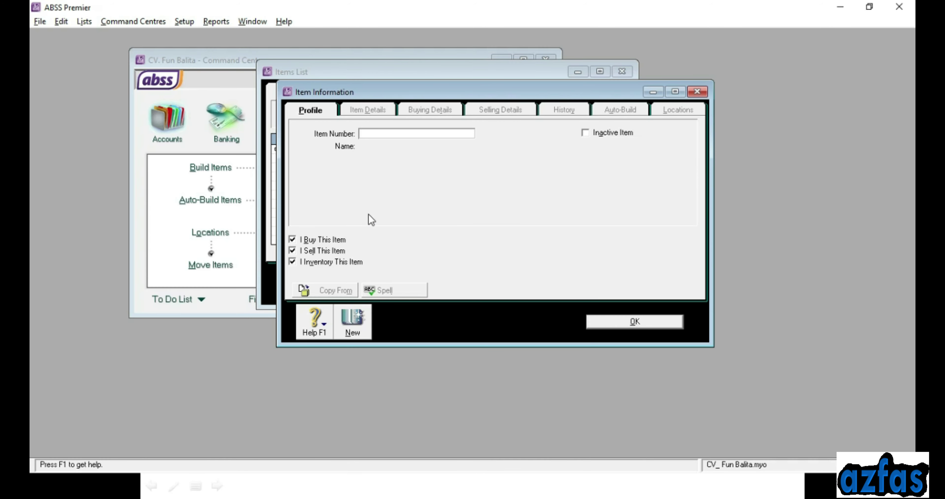
type("B02")
Name item B02 'Vegetable Slicer' and review its linked accounts and buying details
key("Tab")
type("V")
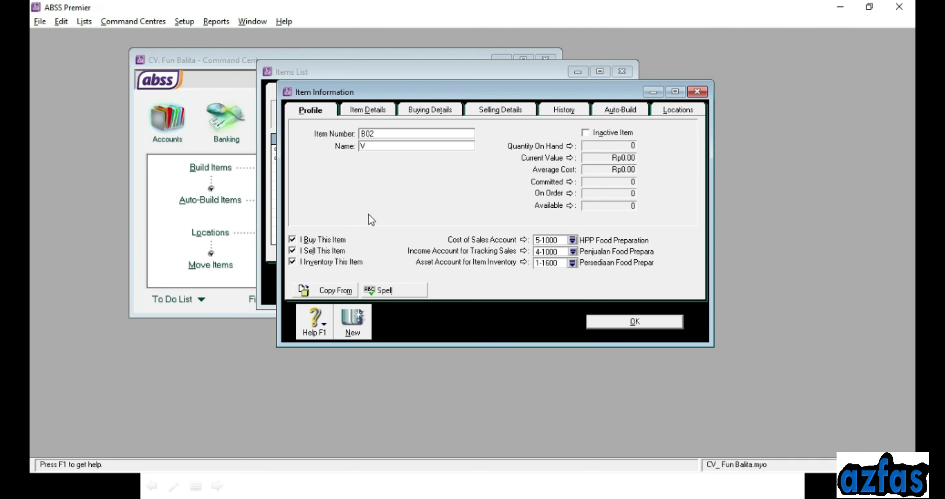
type("egetable Slicer")
left_click(547, 240)
left_click(546, 251)
left_click(431, 115)
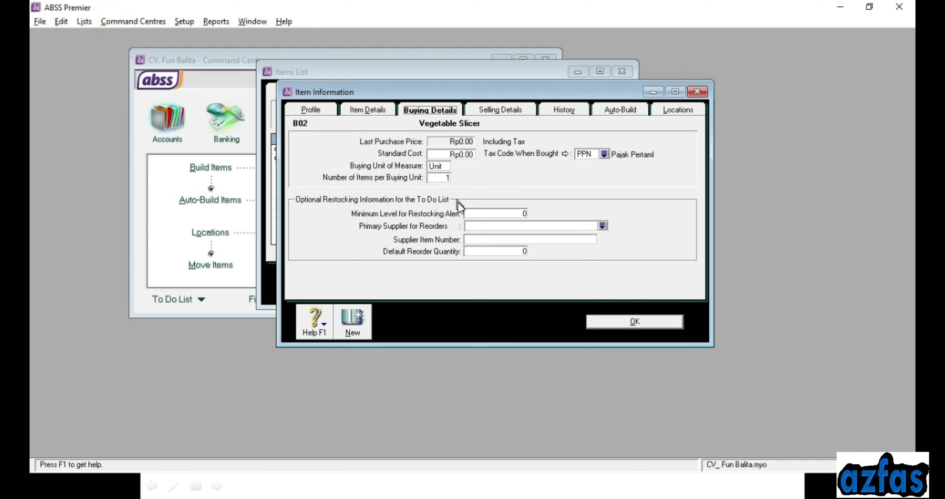
key("Tab")
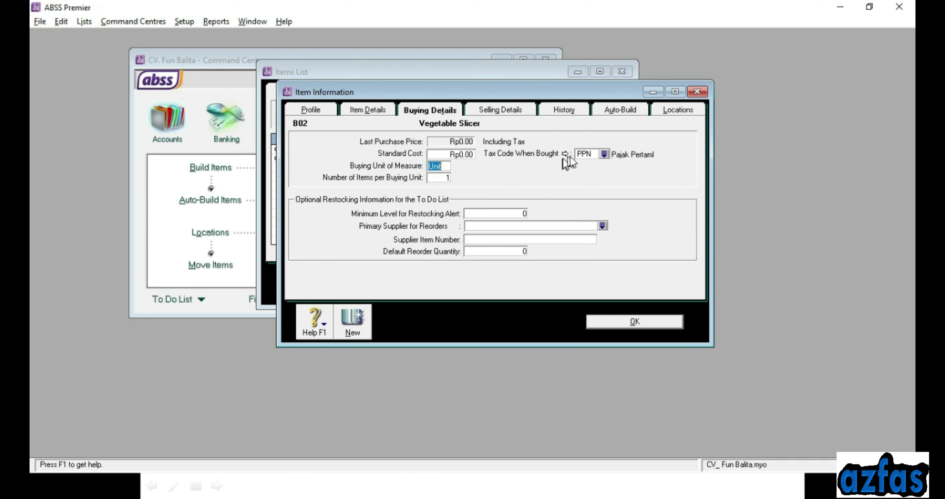
Set Vegetable Slicer's base selling price to Rp250,000.00 and save it
left_click(497, 111)
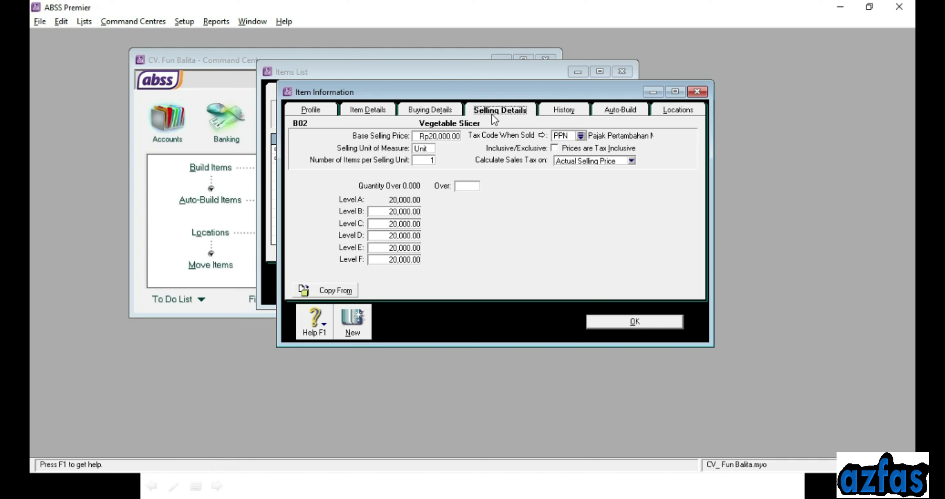
left_click(449, 137)
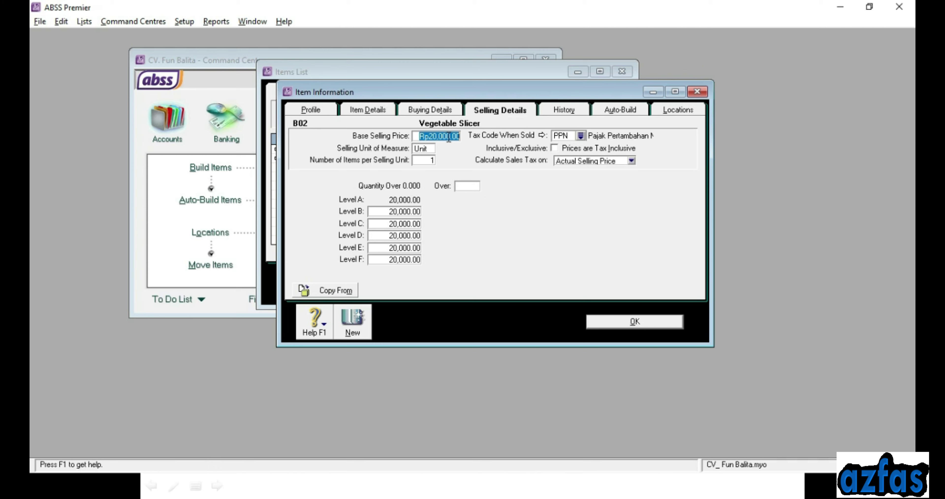
type("250,000")
key("Tab")
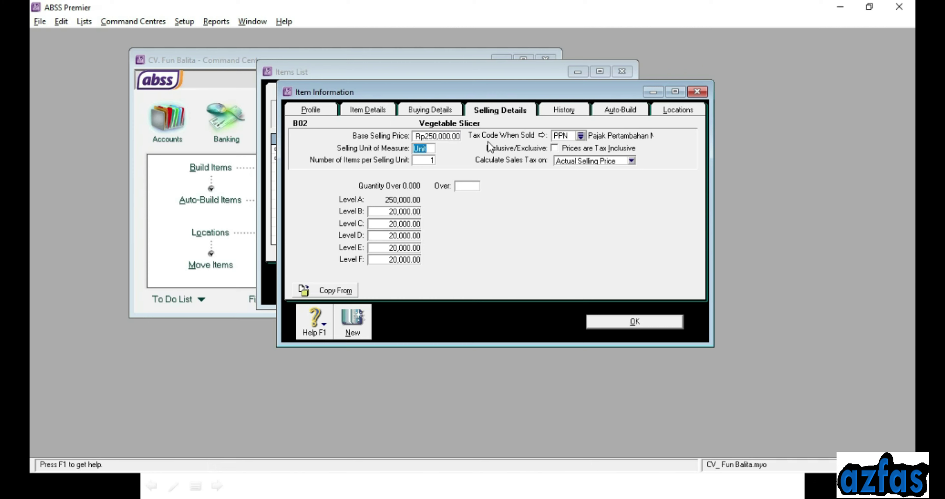
left_click(346, 325)
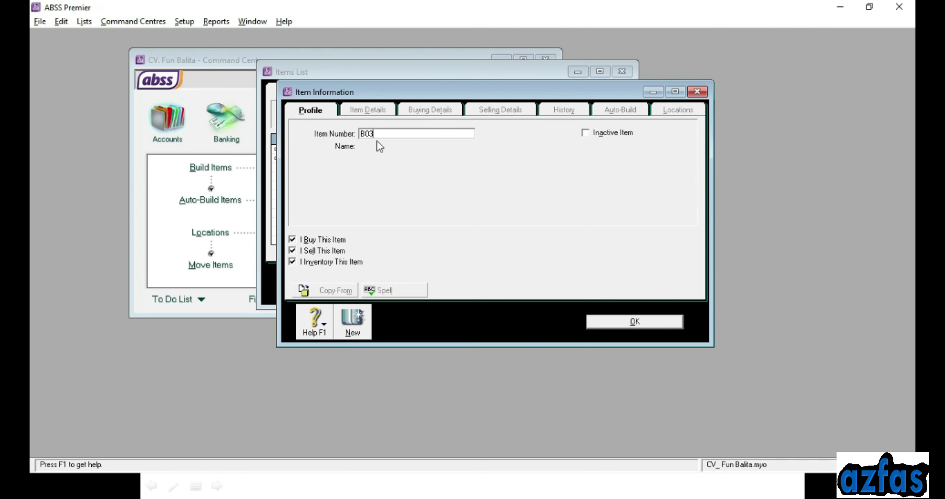
Name item B03 'Rondaful', price it at Rp170,000.00, and save it
key("Tab")
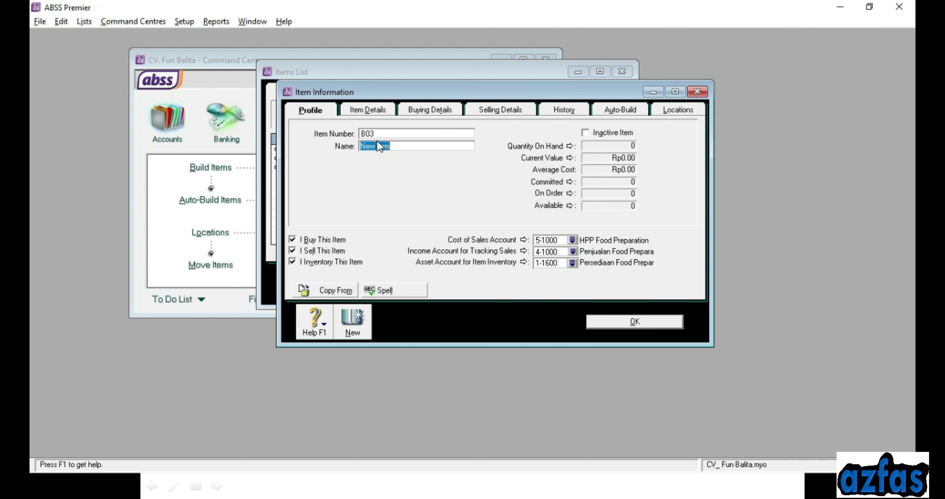
type("Rondeful")
key("Tab")
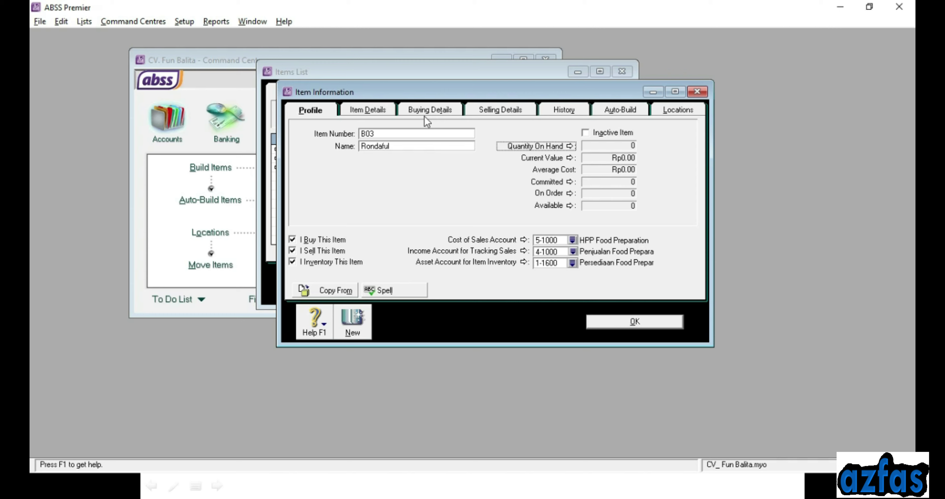
left_click(407, 110)
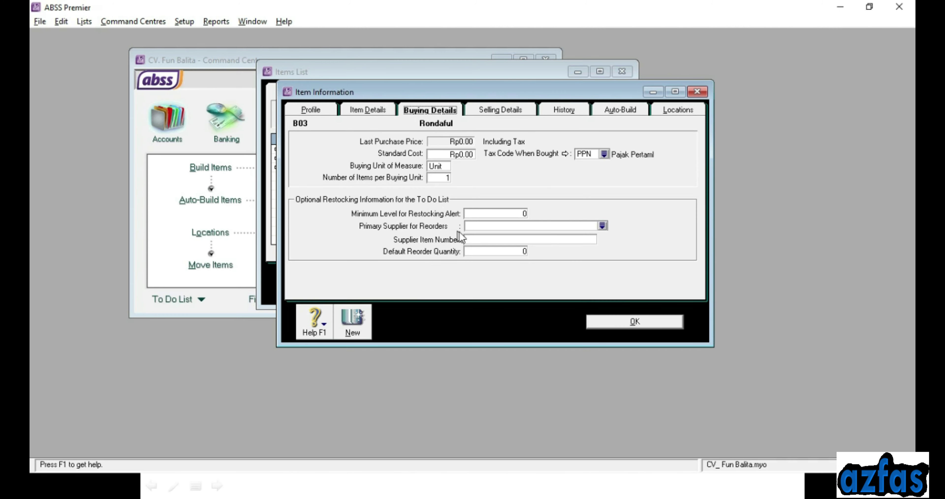
left_click(481, 112)
key("Tab")
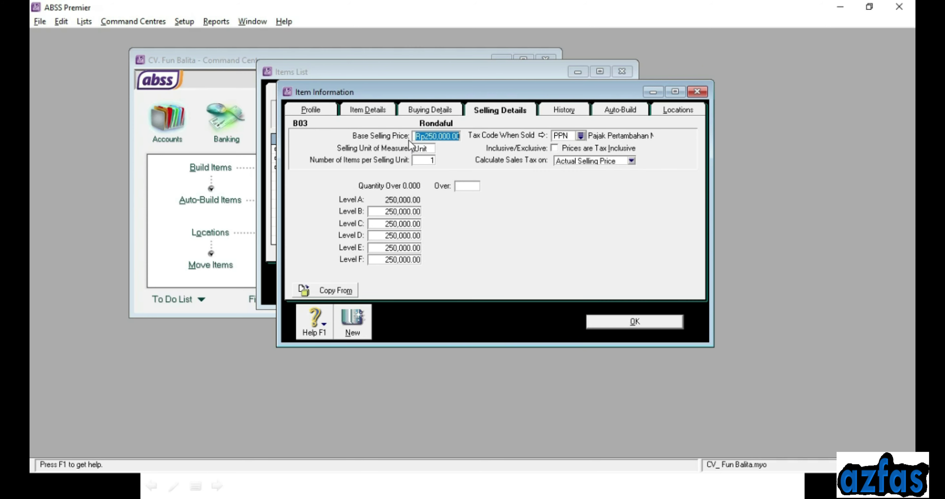
type("170000")
key("Tab")
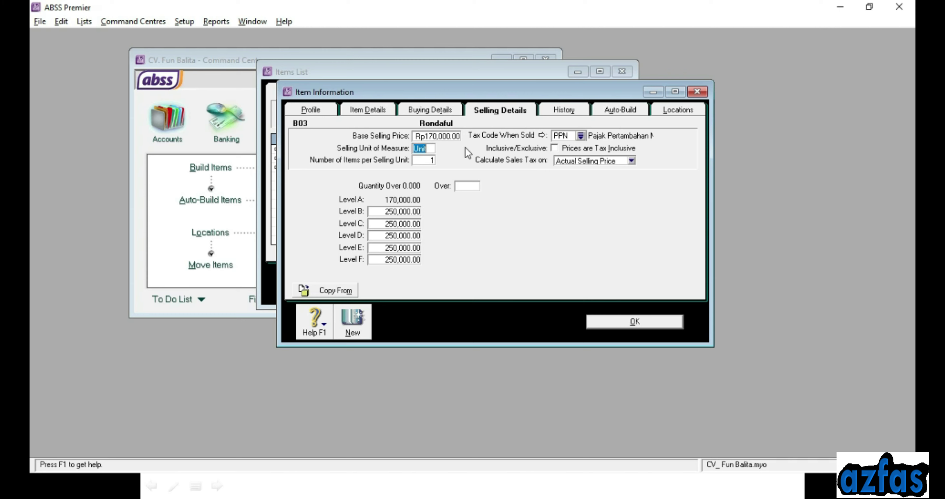
left_click(361, 319)
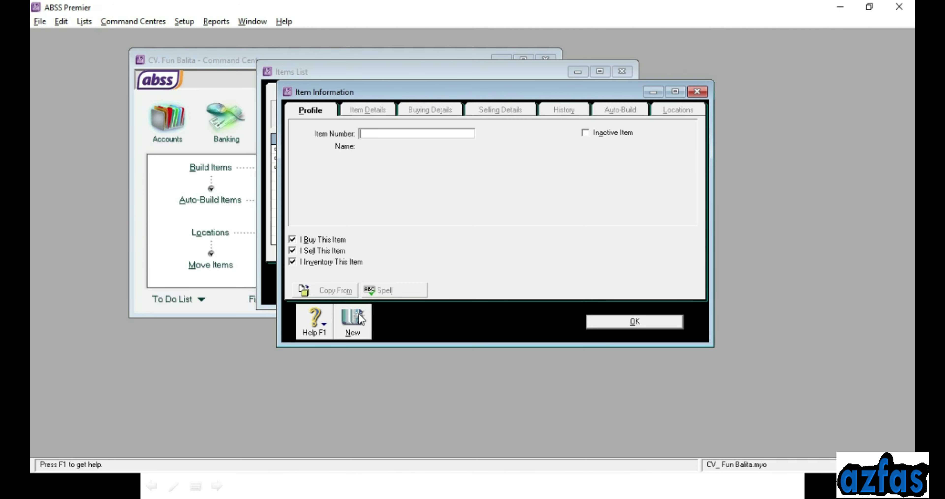
Create item B04 'Spiral Buah' priced at Rp300,000.00 and save it
type("B04")
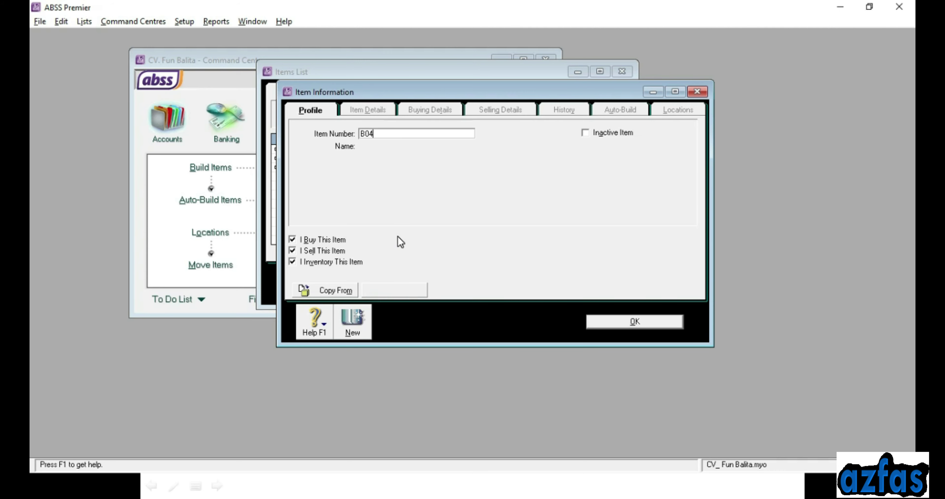
key("Tab")
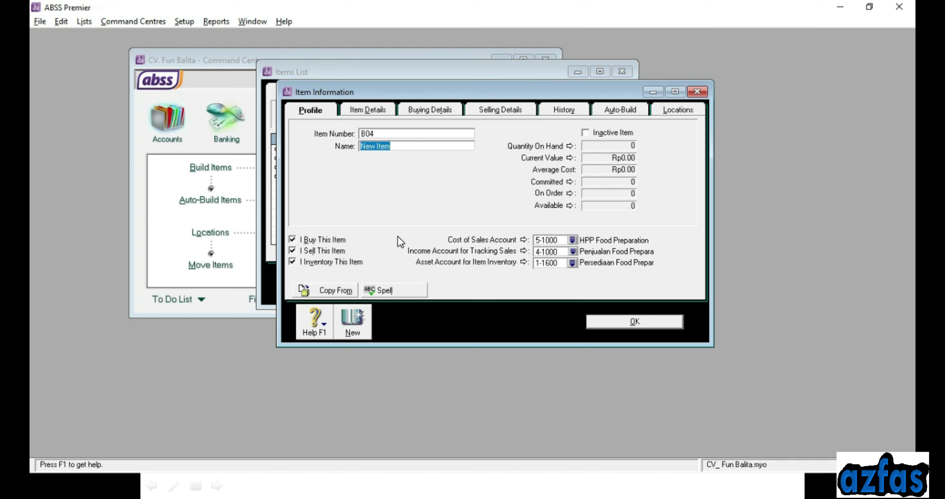
type("Spiral Buah")
left_click(422, 107)
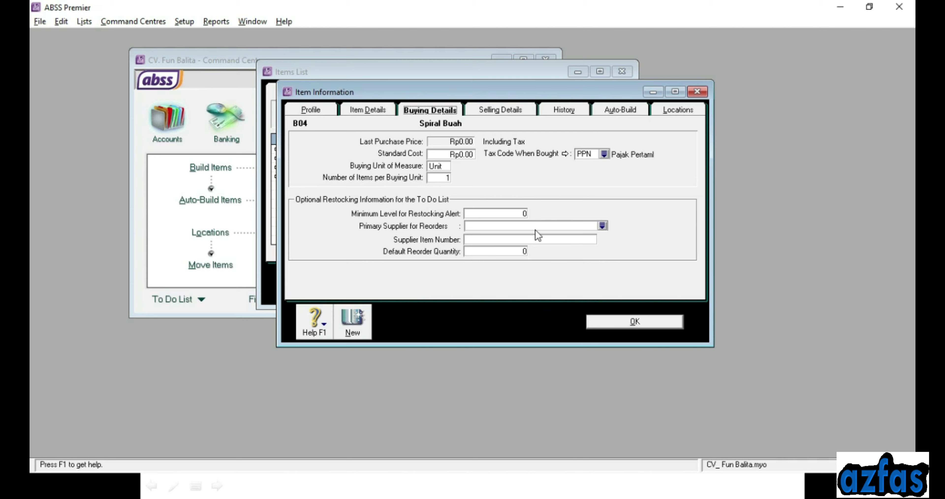
left_click(503, 108)
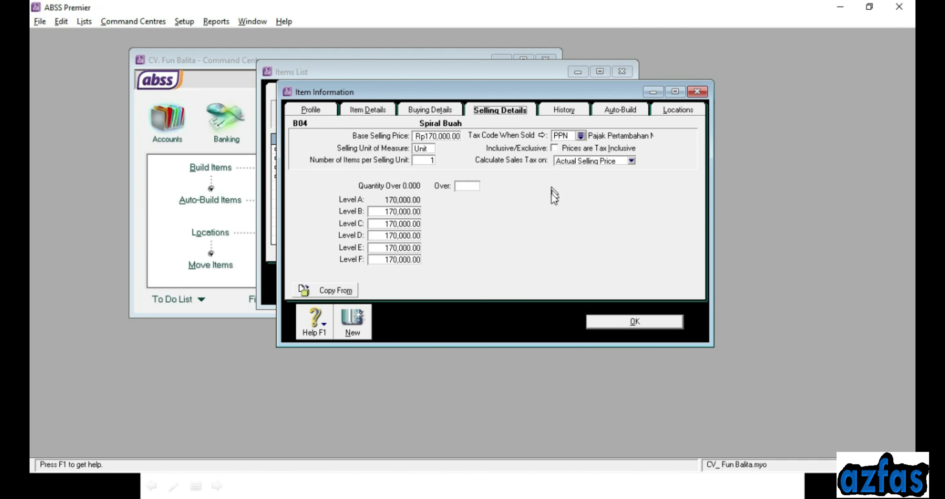
left_click(445, 136)
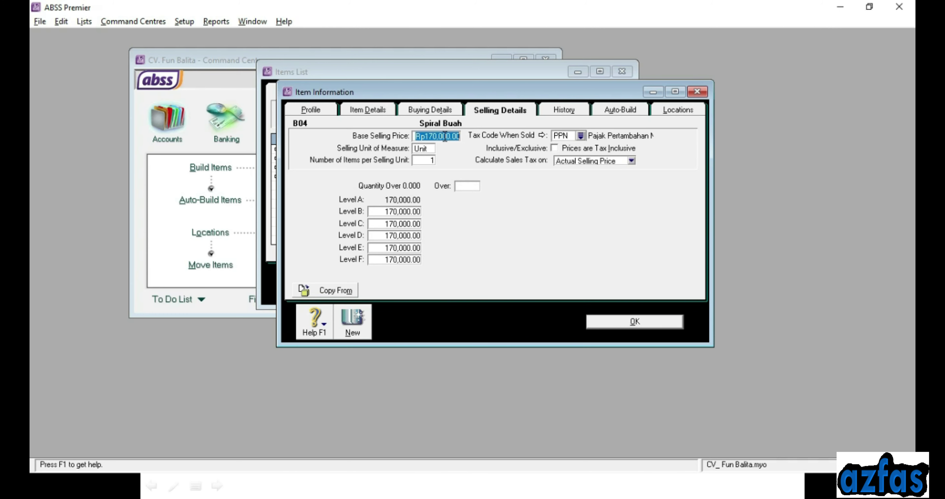
type("300000")
key("Tab")
key("End")
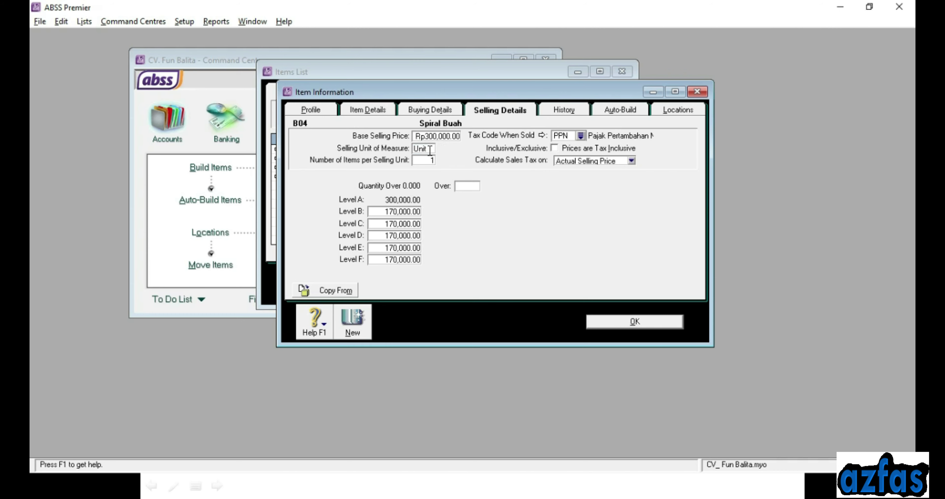
left_click(350, 323)
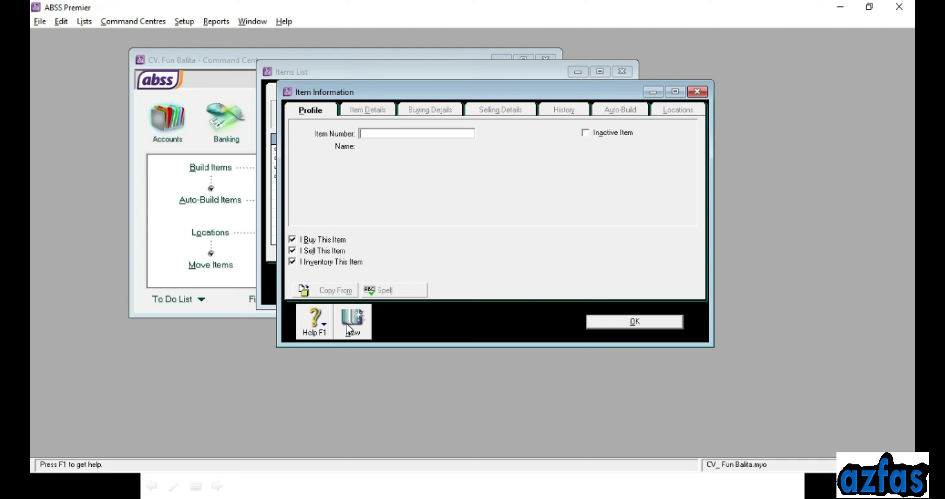
Enter item number B05 with the name 'Mayako Premium'
type("B05")
key("Tab")
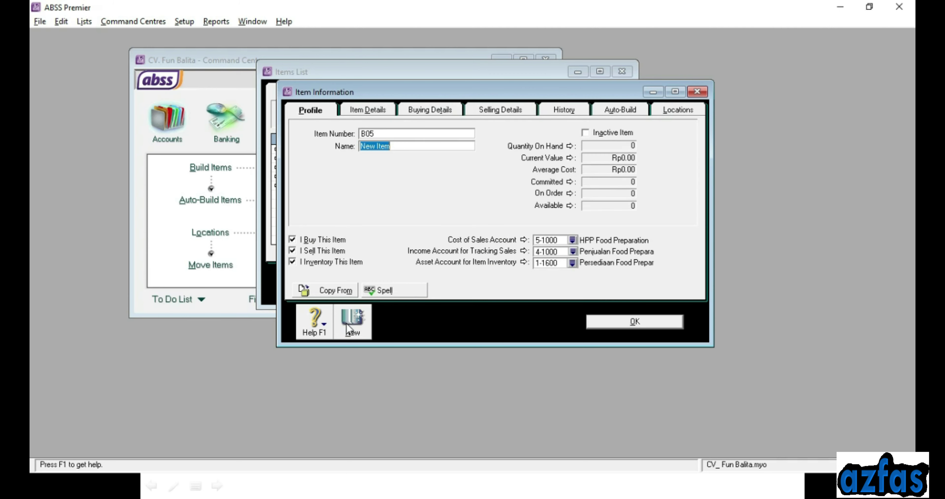
type("Mayako Premium")
key("Tab")
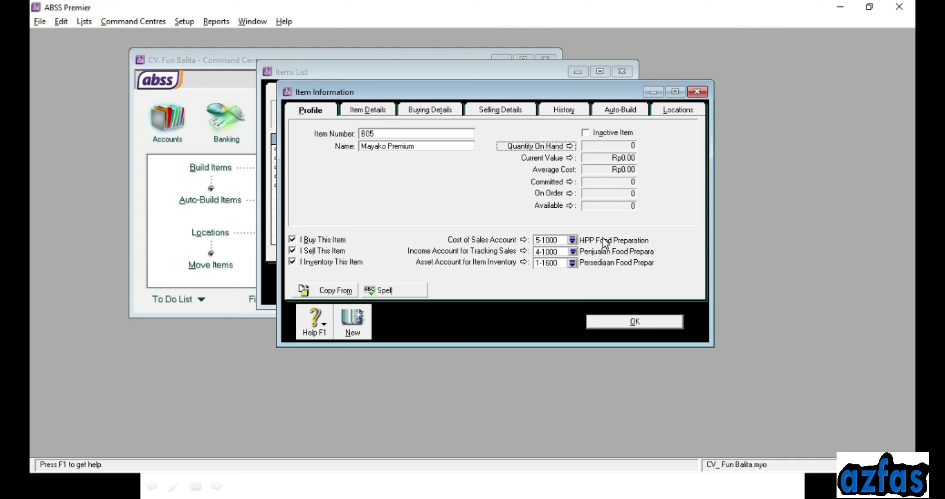
Link B05 to 5-2000 HPP Juicer, 4-2000 Penjualan Juicer and 1-1700 Persediaan Juicer
left_click(572, 240)
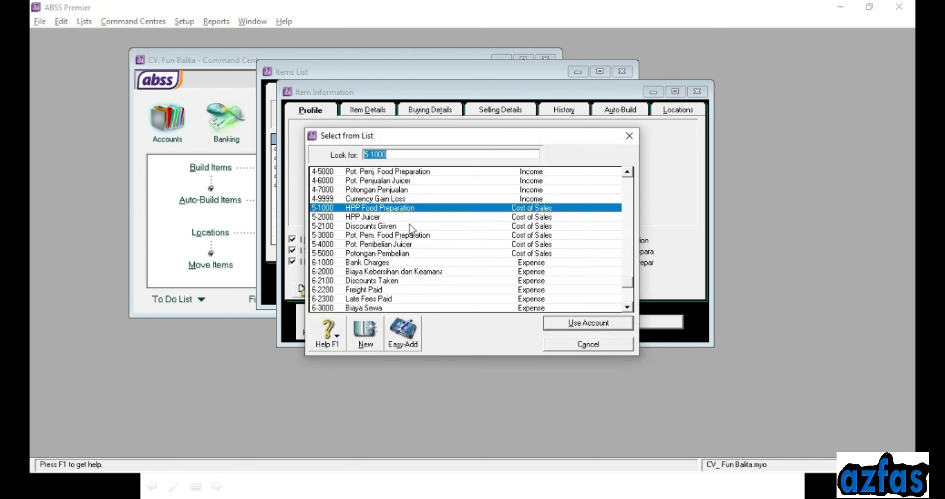
left_click(372, 218)
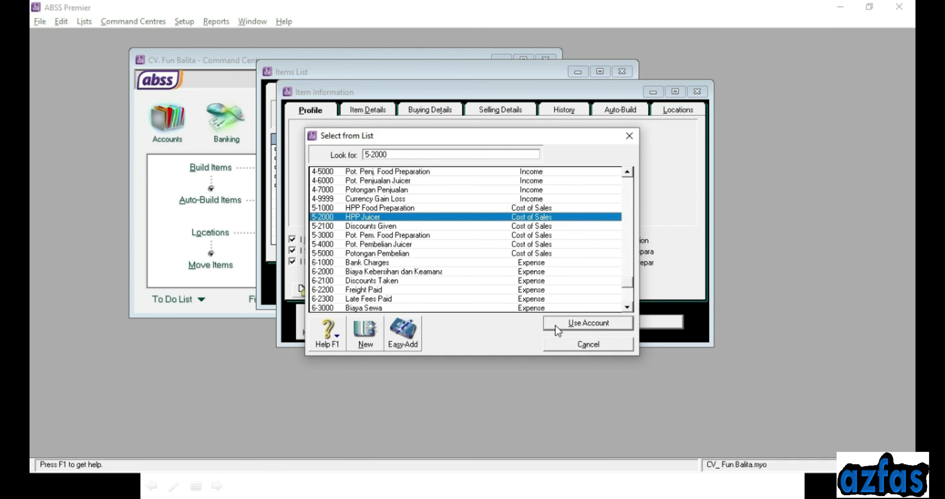
left_click(557, 324)
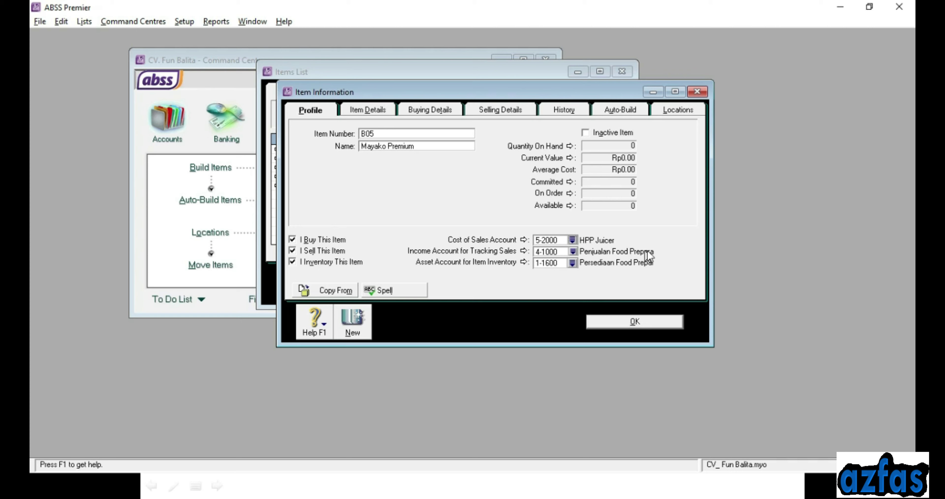
left_click(573, 252)
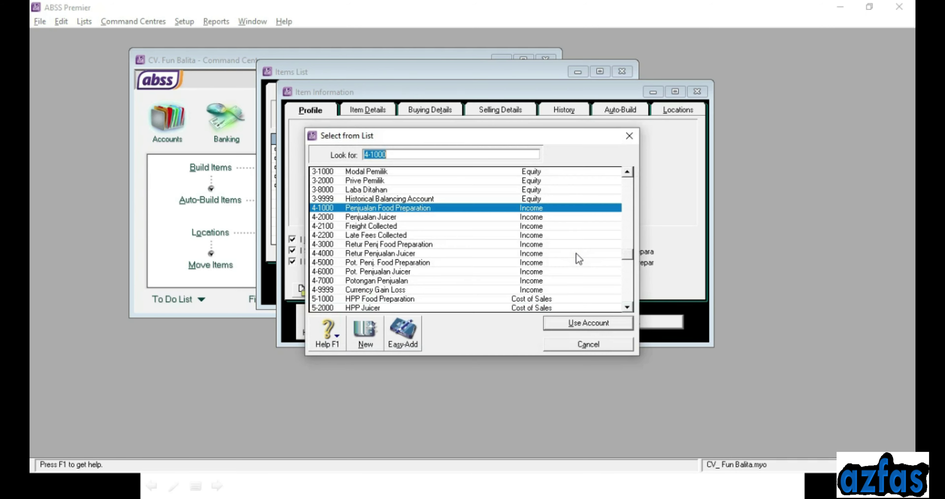
left_click(353, 218)
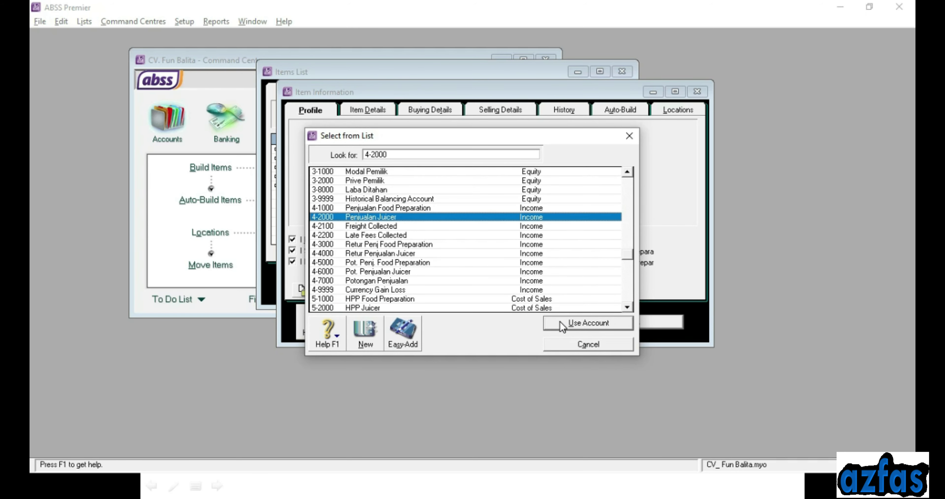
left_click(562, 325)
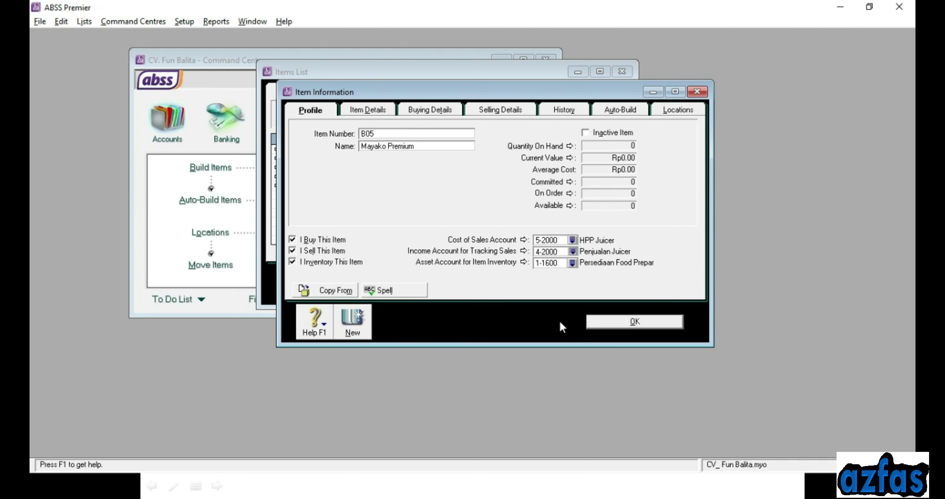
left_click(573, 262)
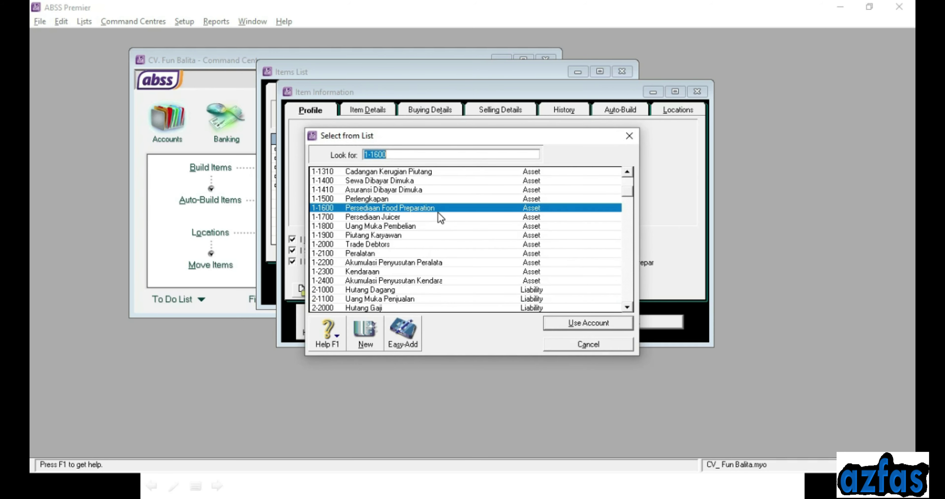
left_click(377, 219)
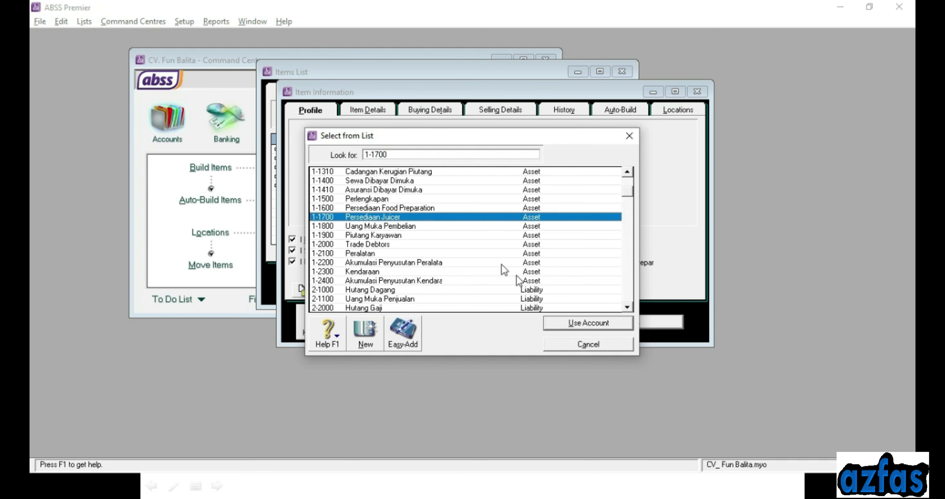
left_click(561, 325)
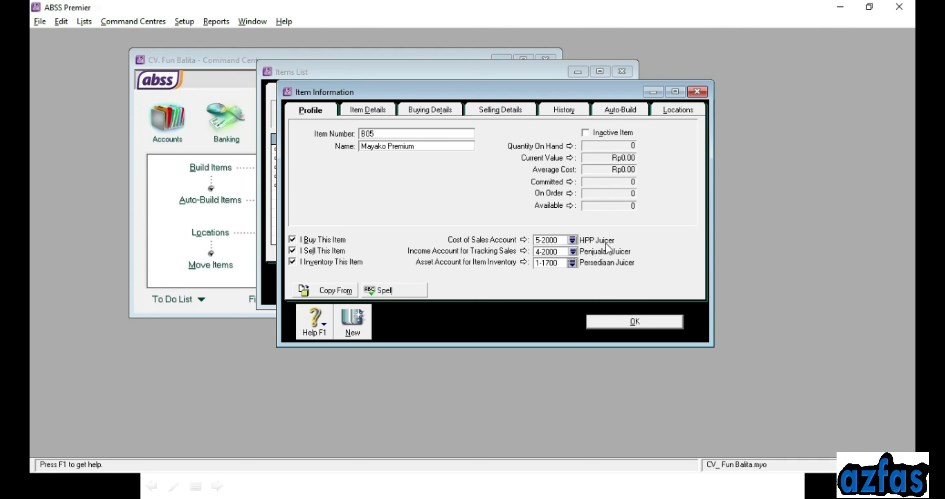
Check B05's buying unit and tax code, then set its base selling price to Rp1,850,000
left_click(412, 111)
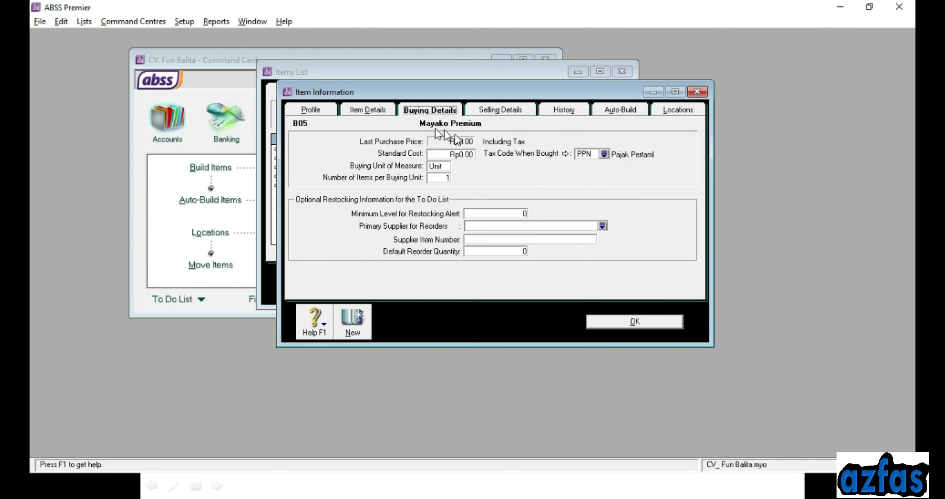
left_click(438, 167)
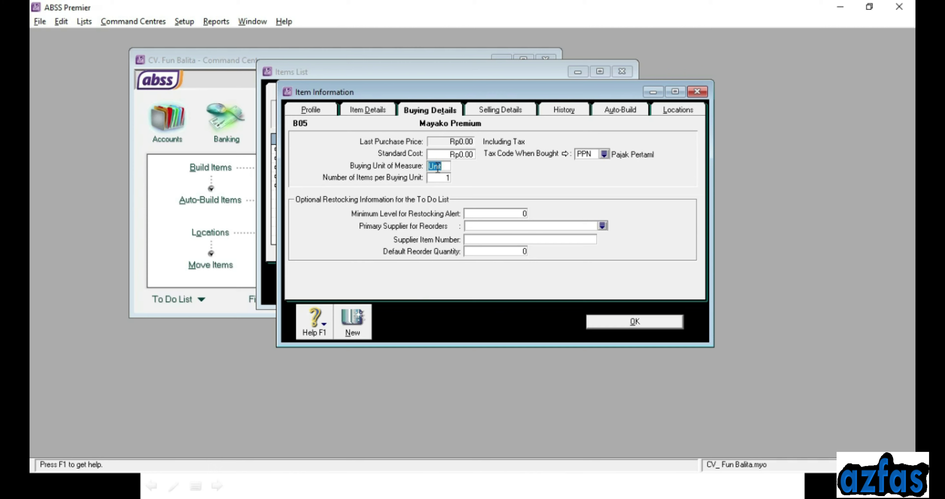
left_click(593, 155)
left_click(506, 109)
left_click(442, 136)
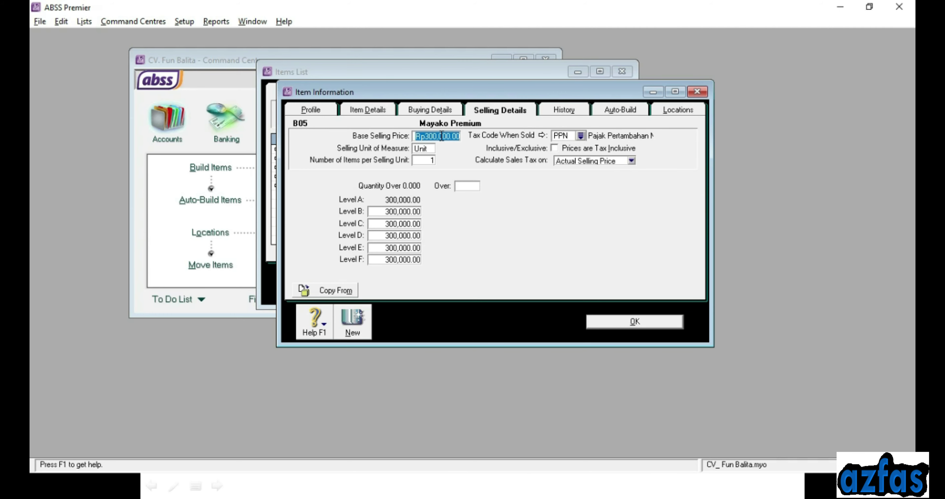
type("1,")
type("85")
type("0,000")
key("Tab")
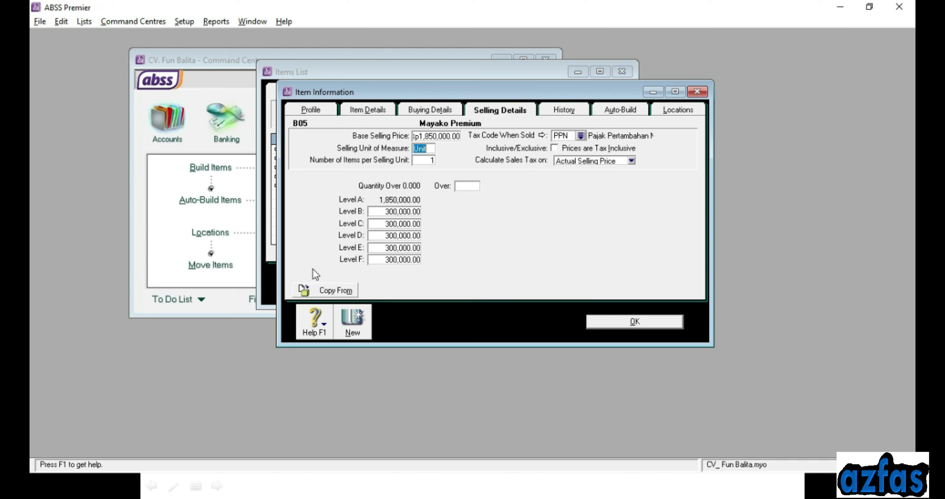
Create a new item B06 named 'Bolde Jupiter'
left_click(358, 317)
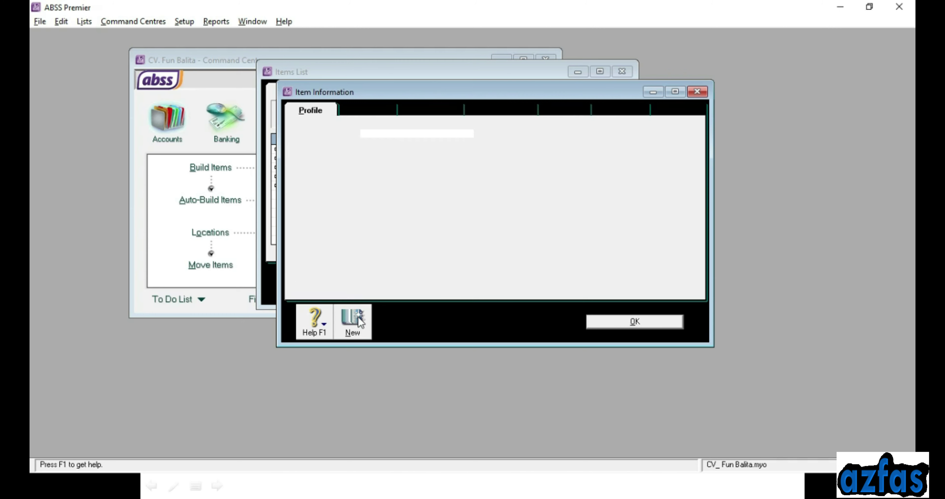
type("B06")
key("Tab")
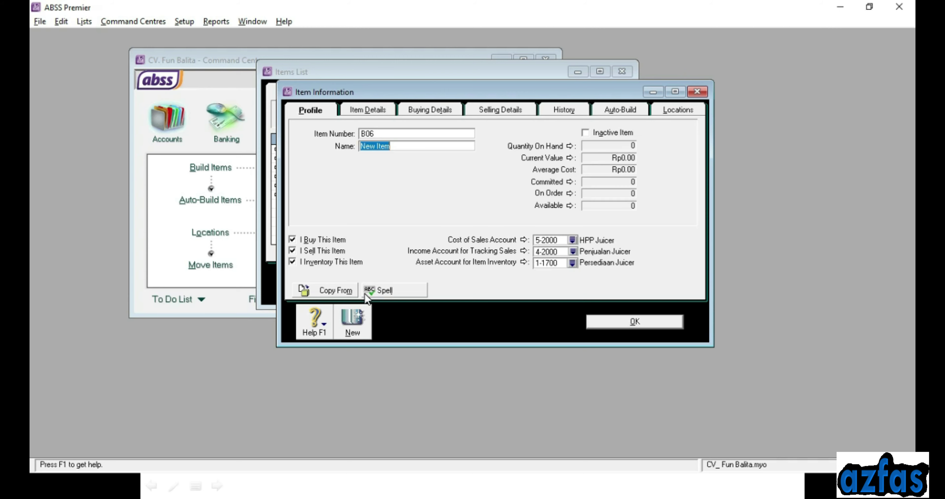
type("bOLDE")
key("BackSpace")
key("BackSpace")
key("BackSpace")
key("BackSpace")
key("BackSpace")
type("Bolde Jupiter")
key("Tab")
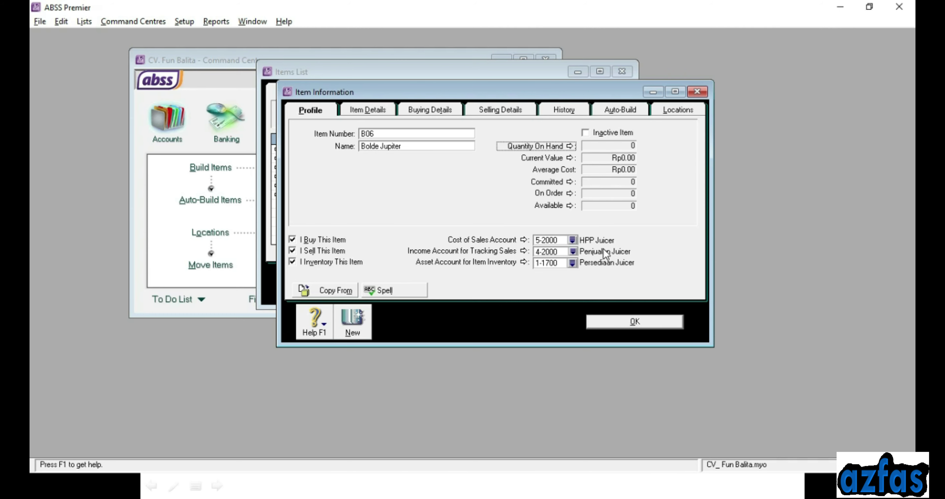
Set B06's base selling price to Rp400,000.00 and save it
left_click(453, 111)
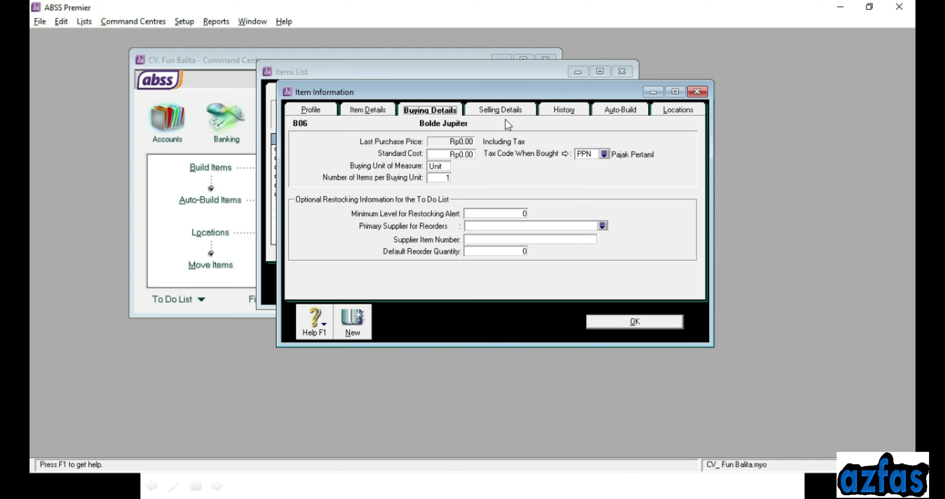
left_click(501, 111)
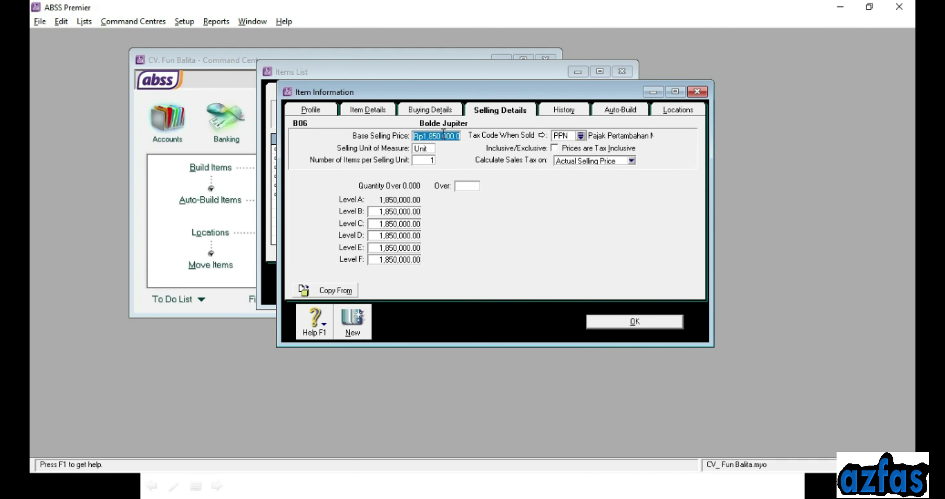
type("400,000")
key("Tab")
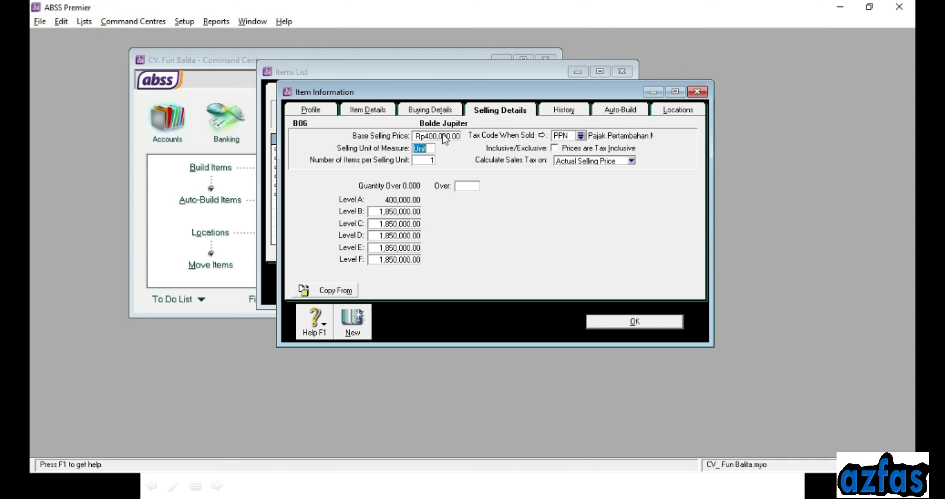
left_click(432, 149)
left_click(351, 323)
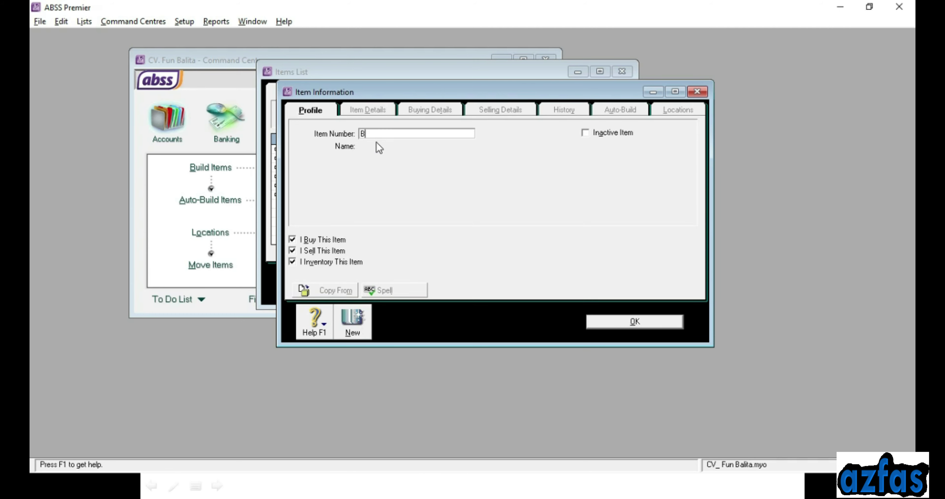
Name item B07 'Philips Slow Juicer', price it at Rp3,270,000, and save it
key("Tab")
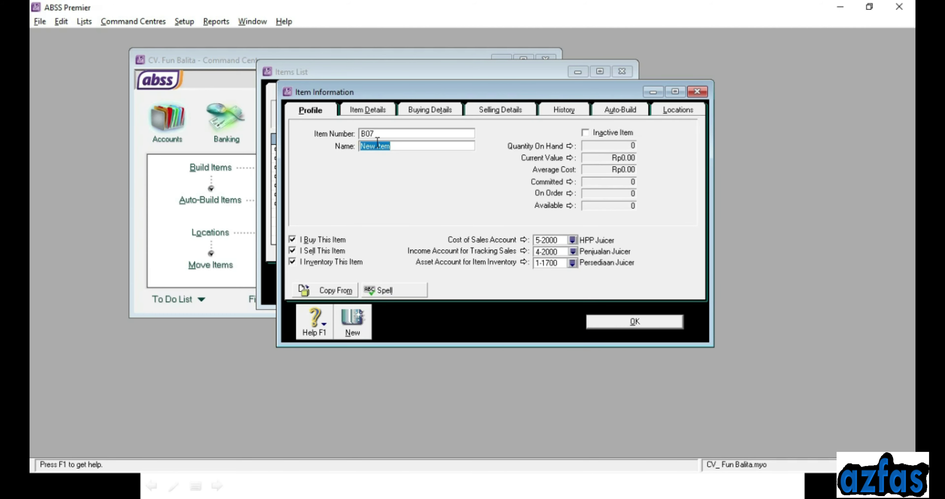
type("Philips Slow Juicer")
key("Tab")
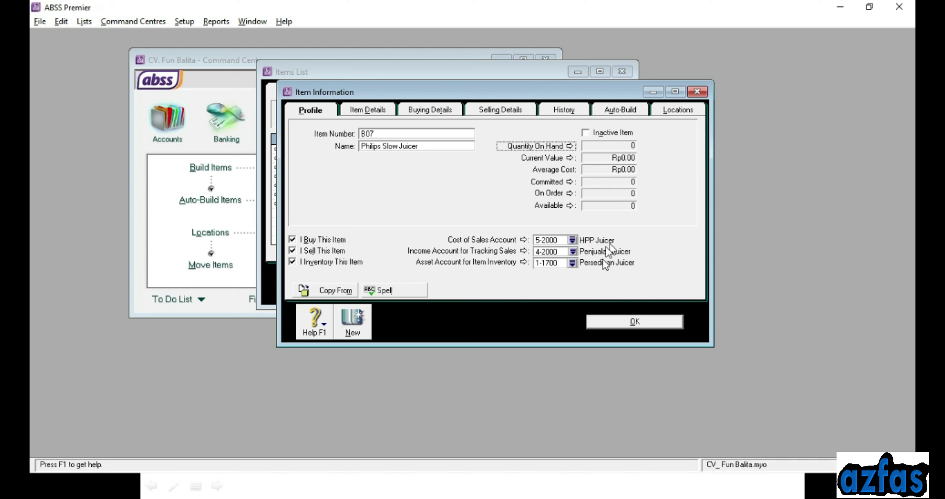
left_click(428, 110)
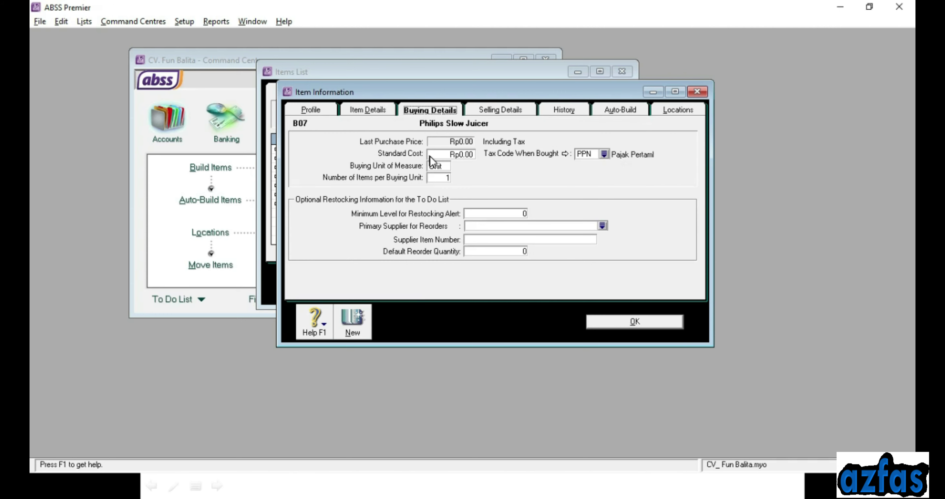
left_click(514, 111)
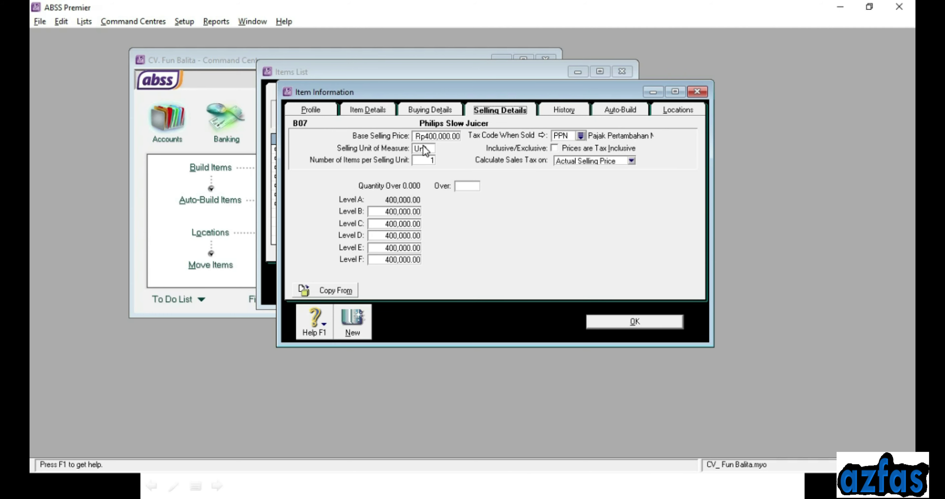
left_click(423, 137)
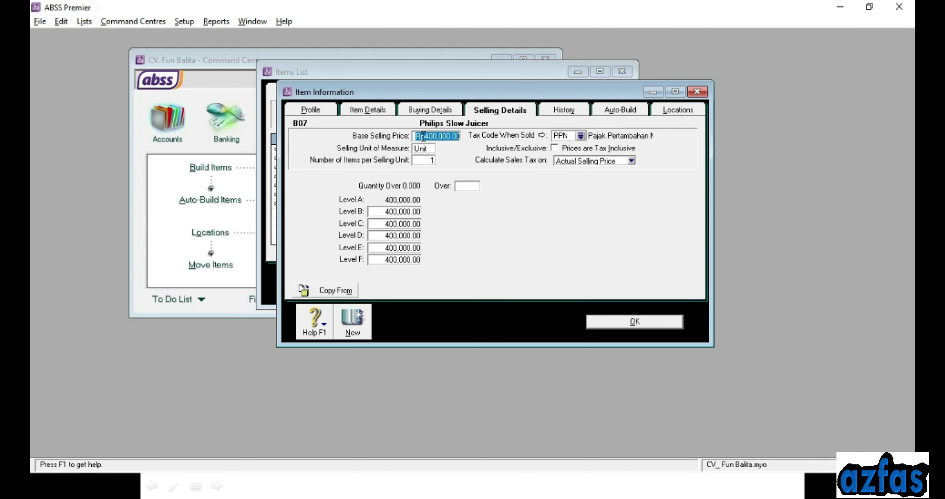
type("3,27")
type("0,000")
key("Tab")
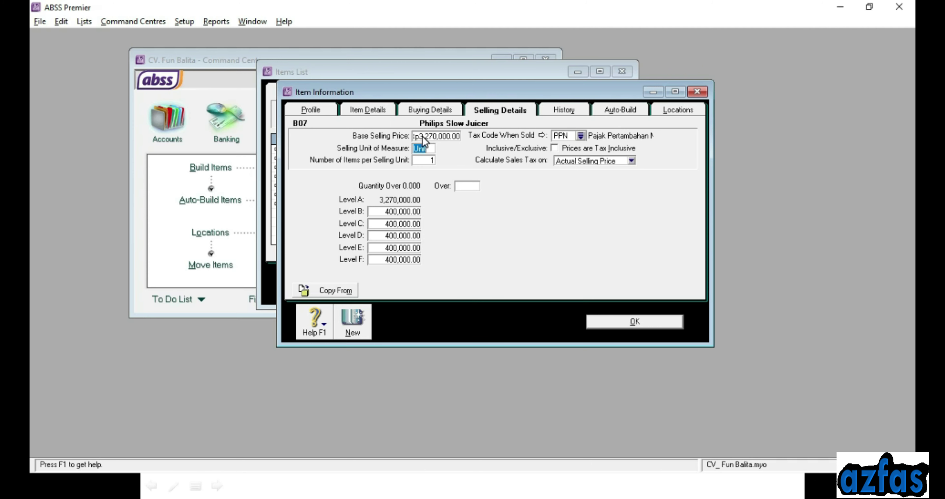
left_click(636, 322)
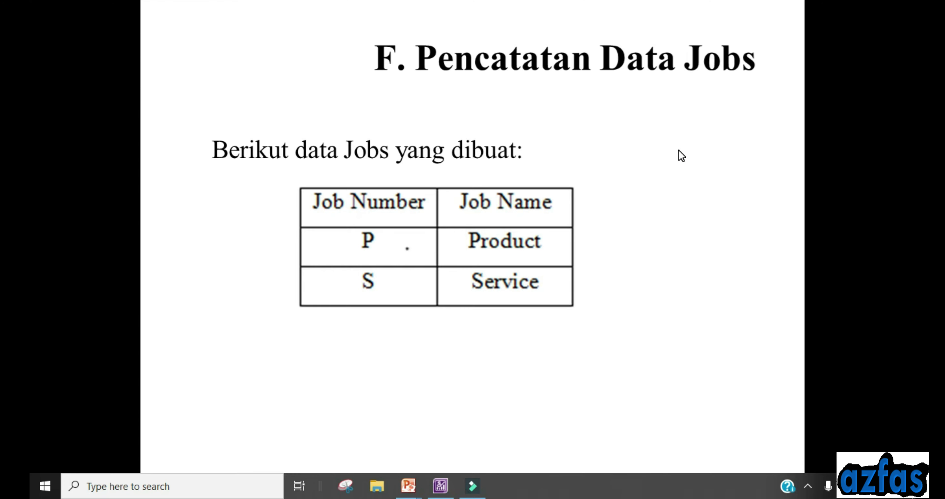
Create job P named 'Product' in the Jobs List
left_click(446, 488)
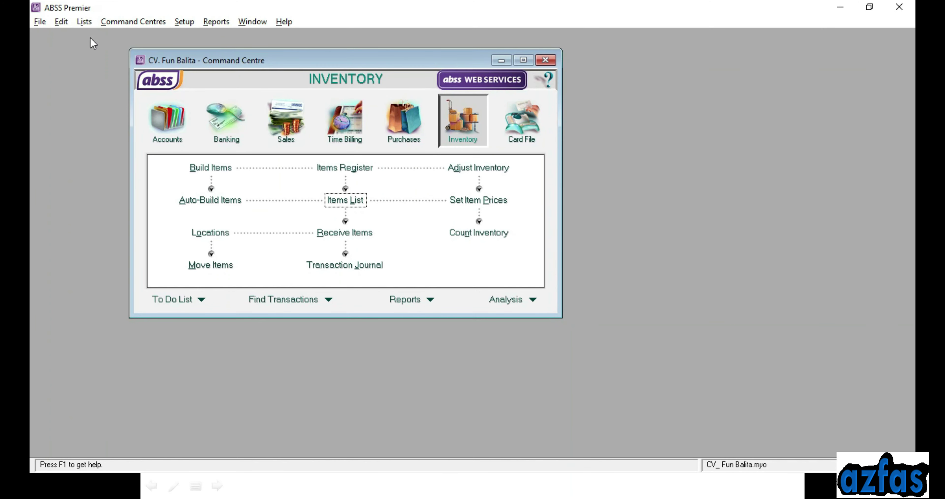
left_click(94, 20)
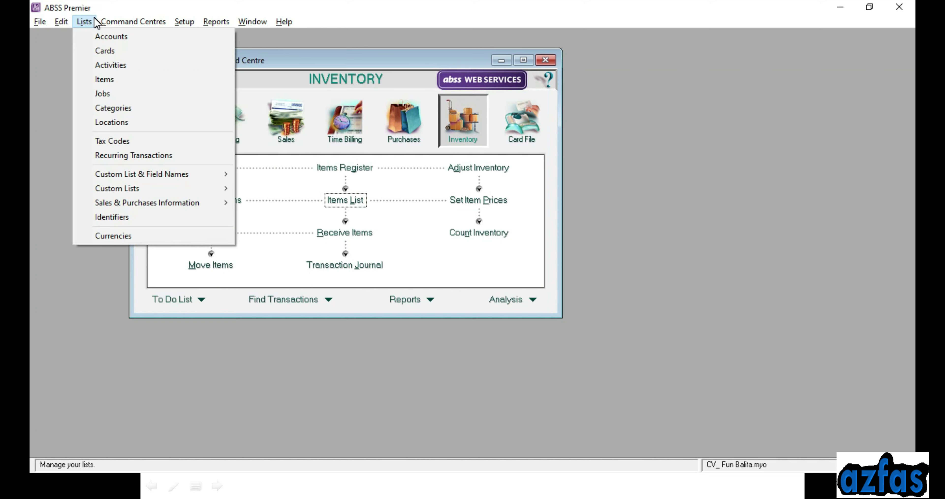
left_click(115, 96)
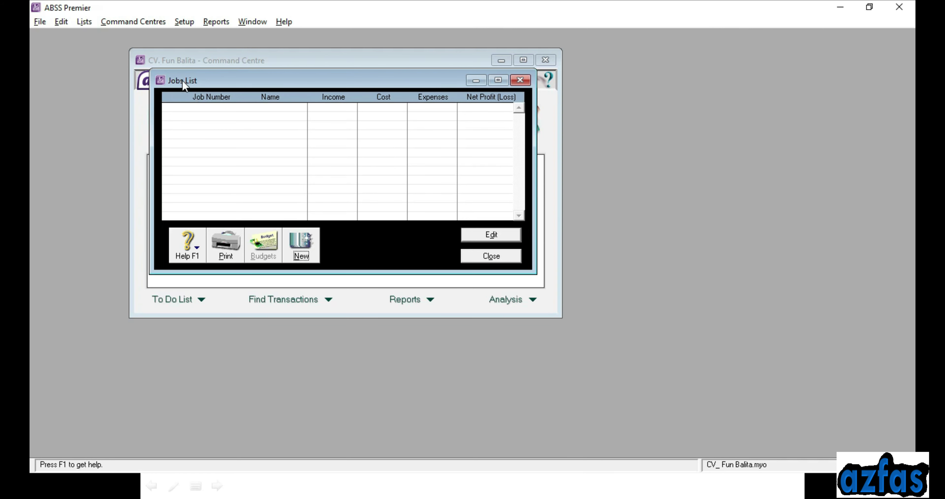
left_click(300, 252)
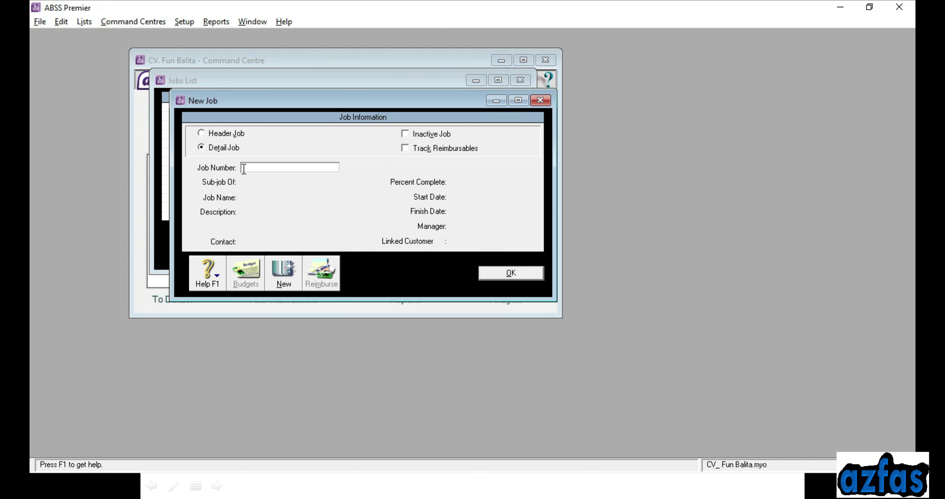
type("P")
left_click(282, 198)
key("BackSpace")
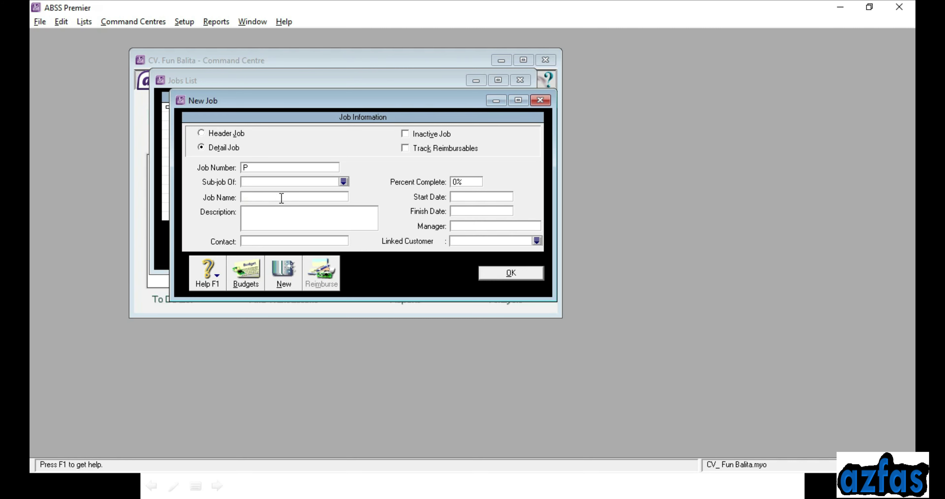
type("Product")
left_click(288, 273)
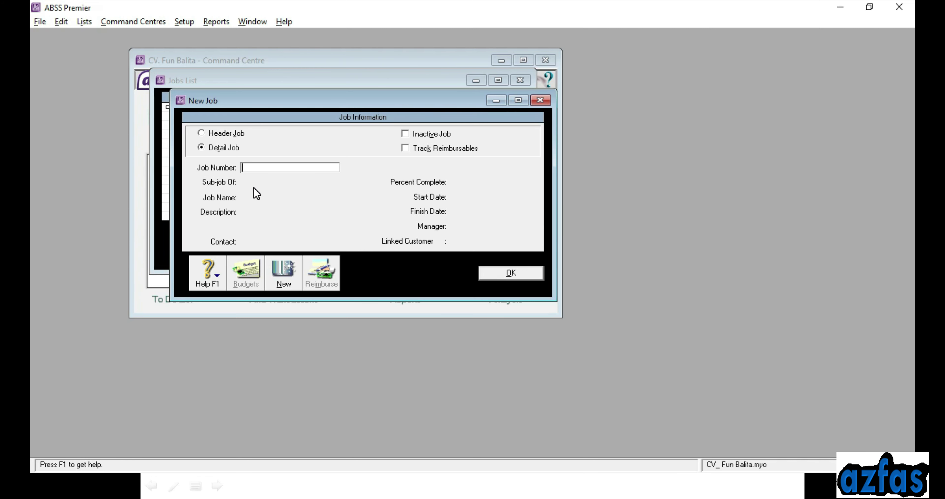
Add job S named 'Service' and close the Jobs List
key("Tab")
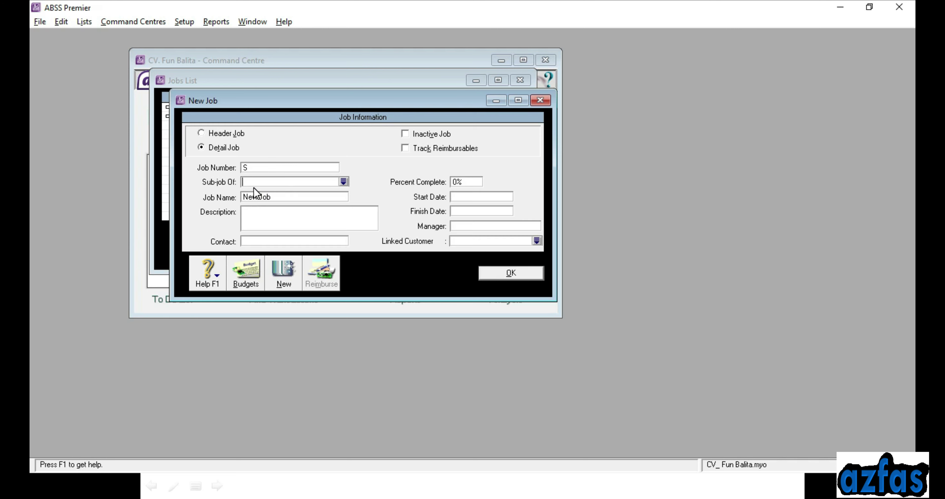
key("BackSpace")
type("Service")
left_click(497, 272)
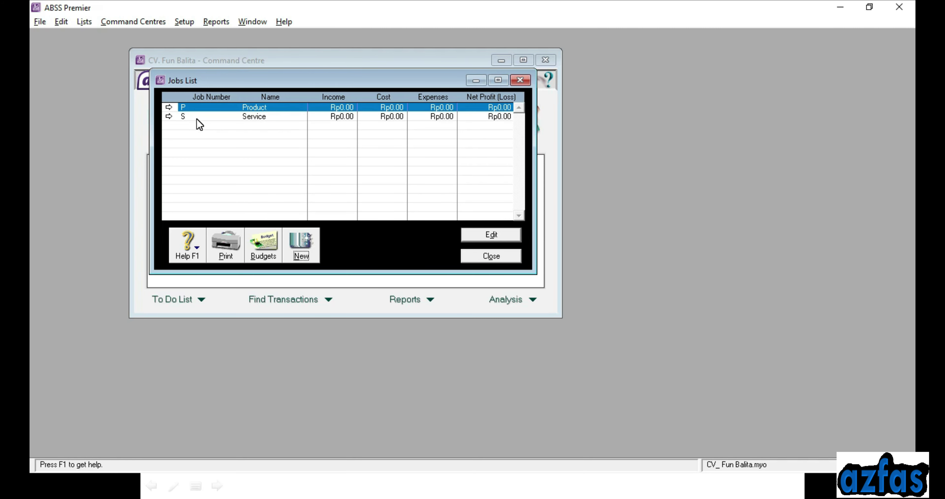
left_click(500, 255)
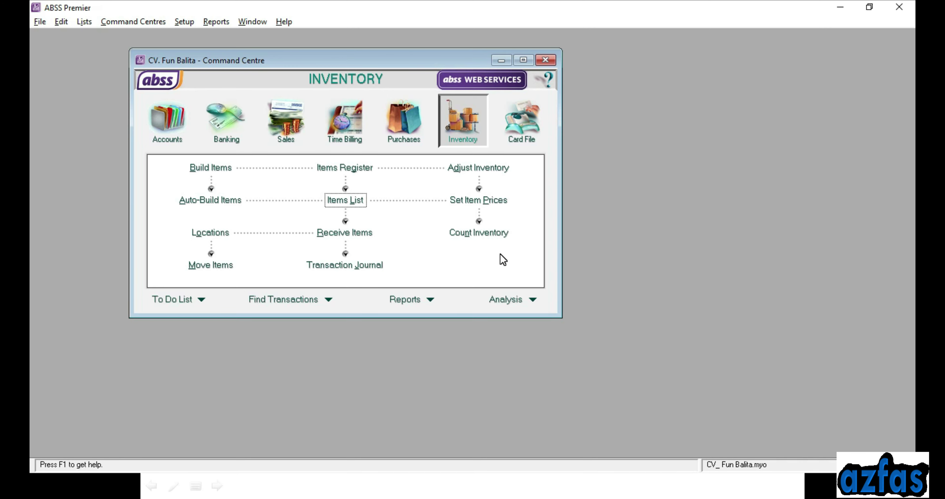
Review the Saldo Persediaan Barang slide for B01–B07 in PowerPoint, then return to ABSS Premier
key("alt+Tab")
key("Right")
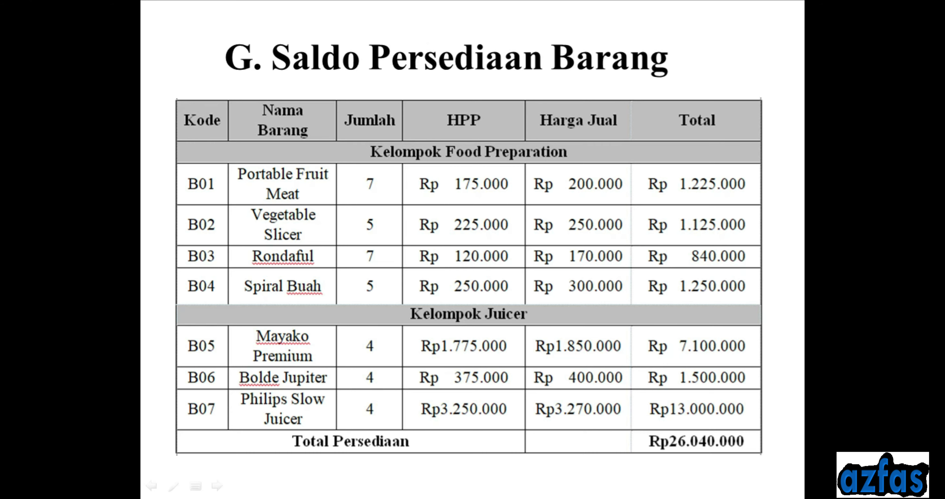
key("Left")
key("Left")
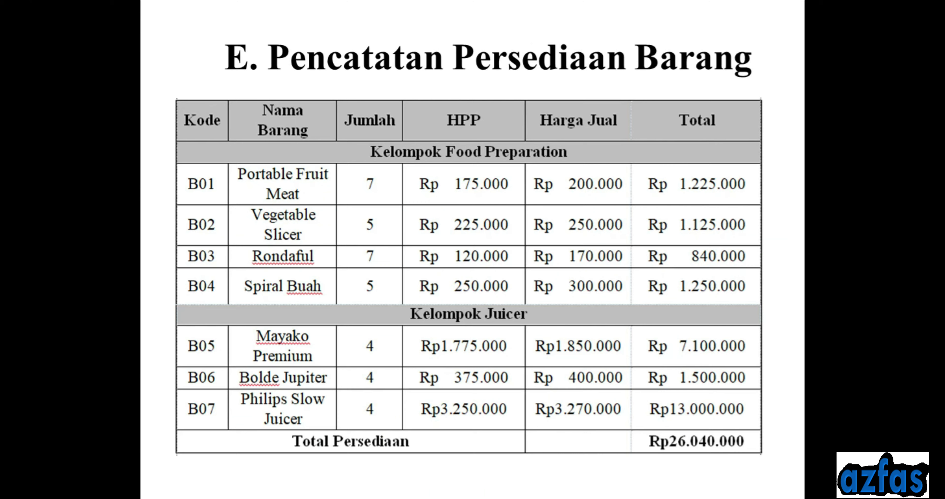
key("Right")
key("Right")
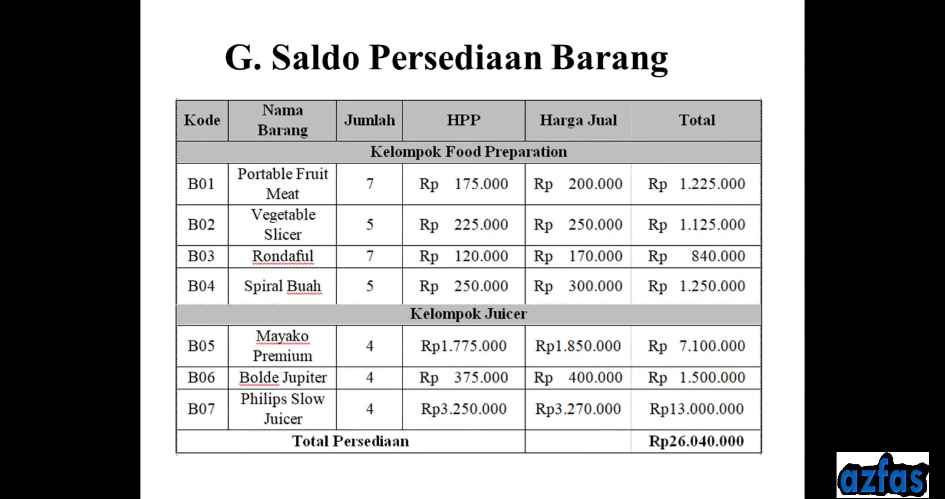
key("alt+Tab")
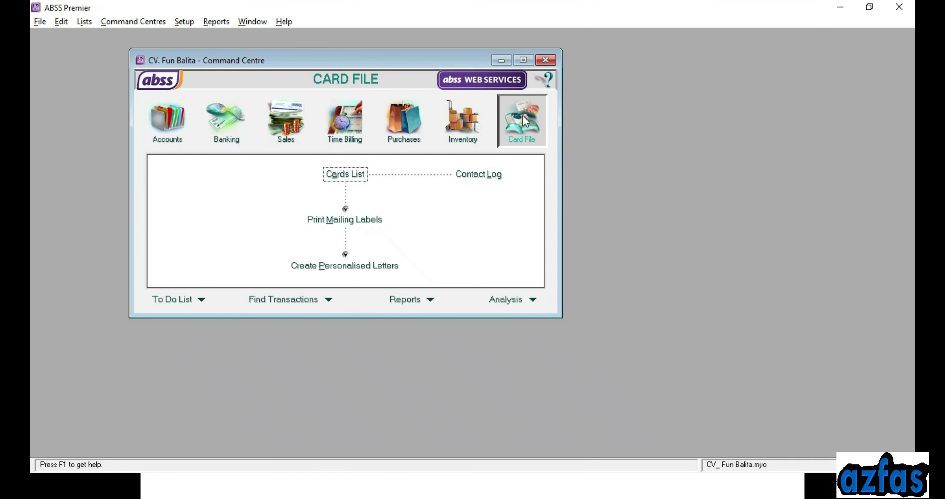
Start an inventory count for all items, checking the stock quantities on the slide
left_click(475, 130)
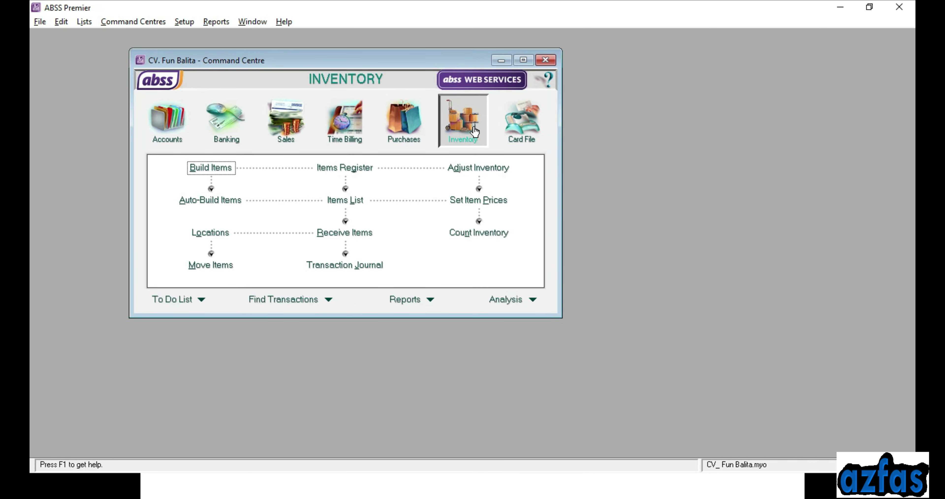
left_click(490, 241)
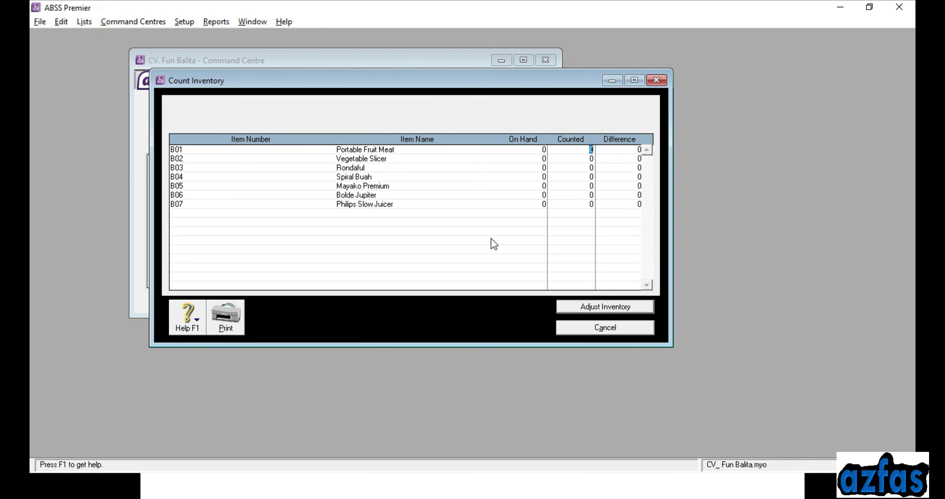
key("alt+Tab")
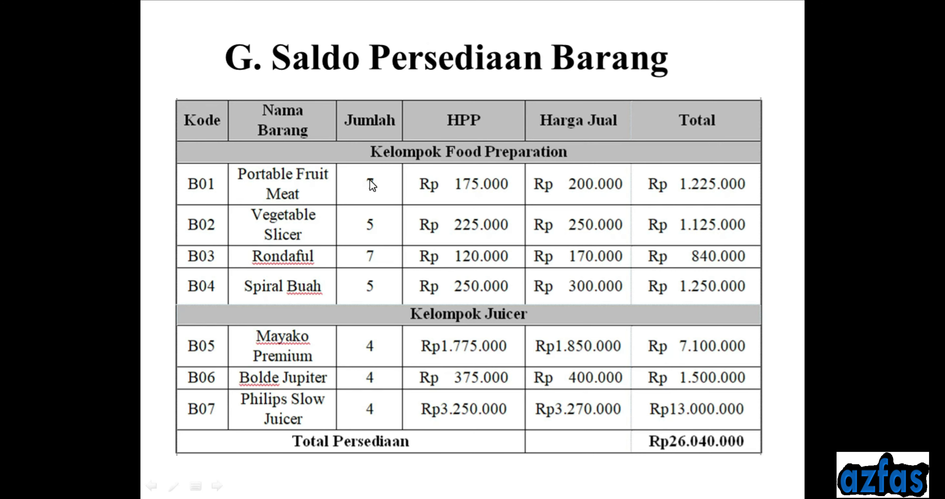
key("alt+Tab")
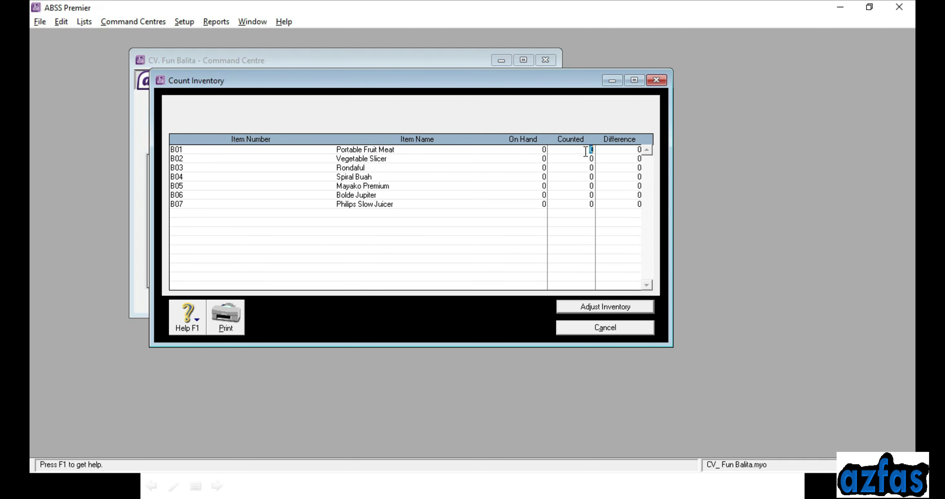
Enter counted quantities 7, 5, 7, 5, 4, 4 and 4 for items B01–B07
type("1")
key("Tab")
type("5")
key("Tab")
type("1")
key("Tab")
type("5")
key("Tab")
type("4")
key("Tab")
type("4")
key("Tab")
type("4")
key("Tab")
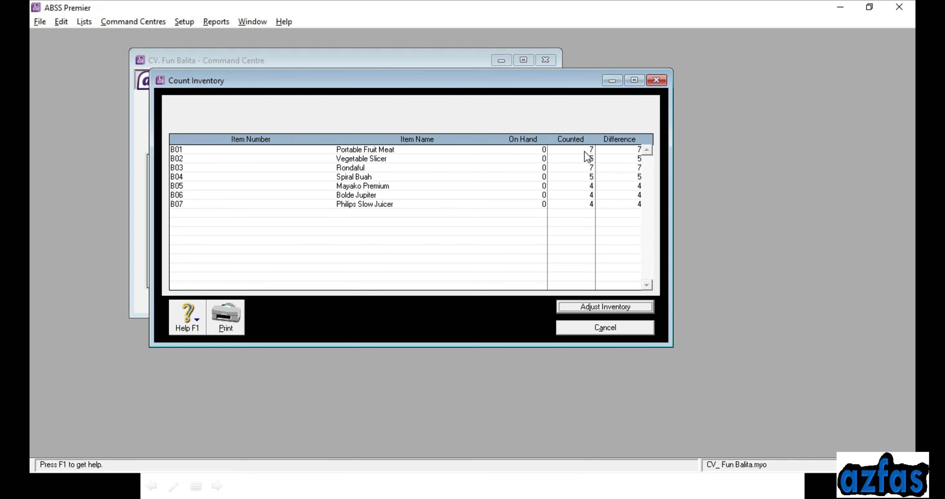
Turn the count into an opening-balance adjustment without a default adjustment account
left_click(568, 312)
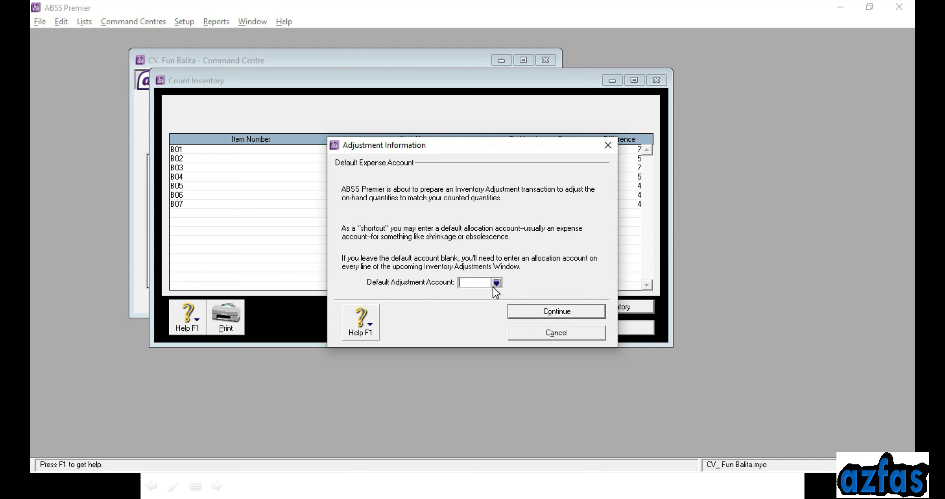
left_click(578, 309)
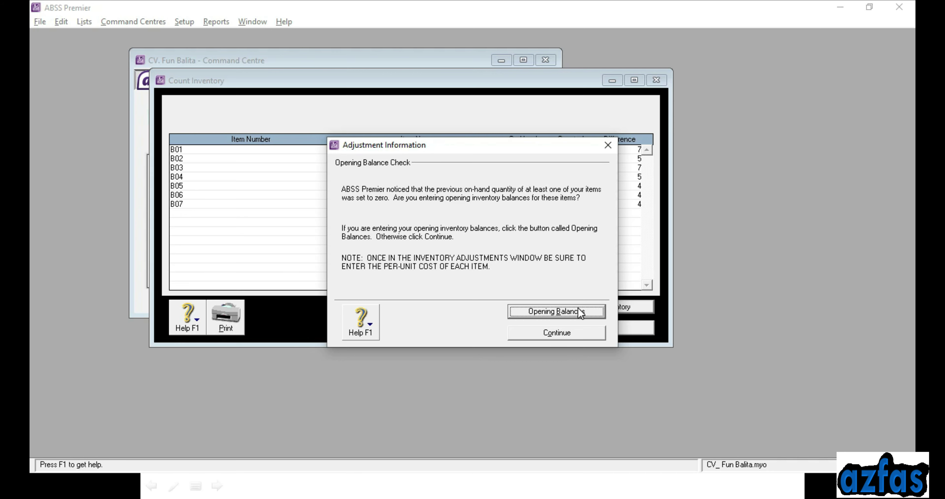
left_click(542, 312)
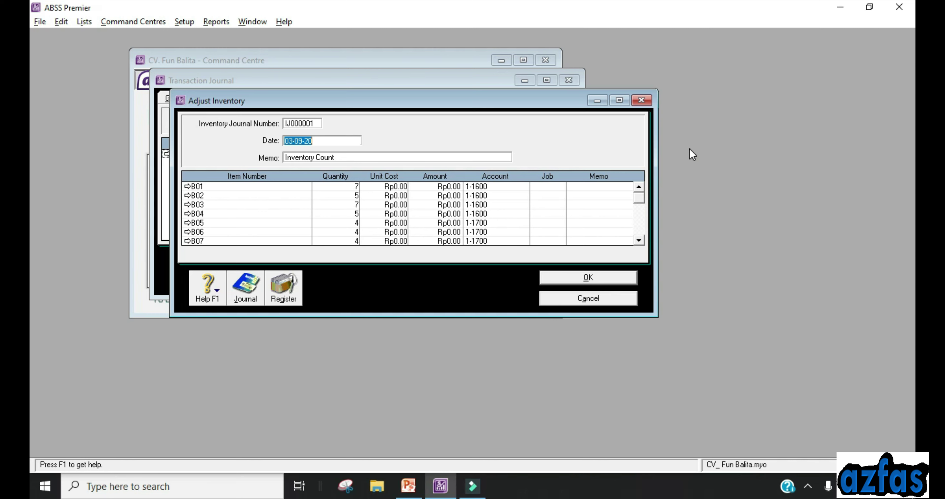
Verify the asset accounts on lines B01–B05, including 1-1700 for B05
left_click(477, 187)
left_click(482, 196)
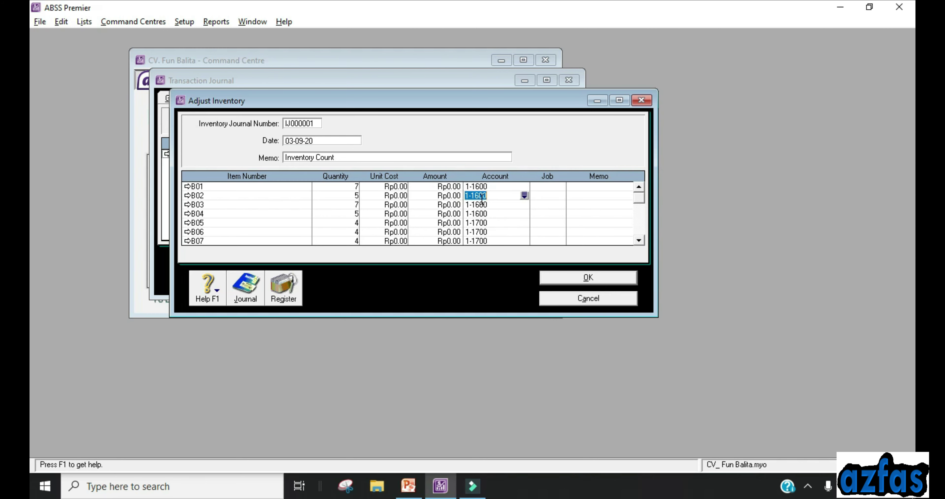
left_click(480, 204)
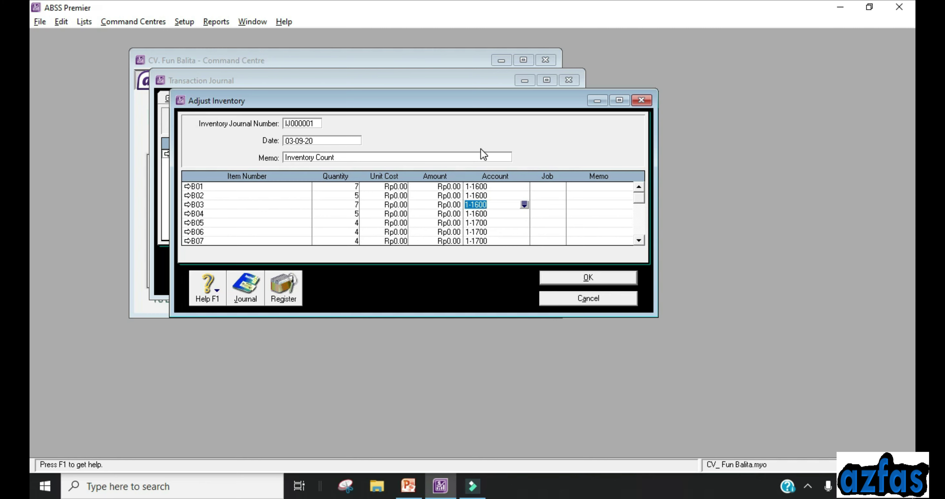
left_click(478, 214)
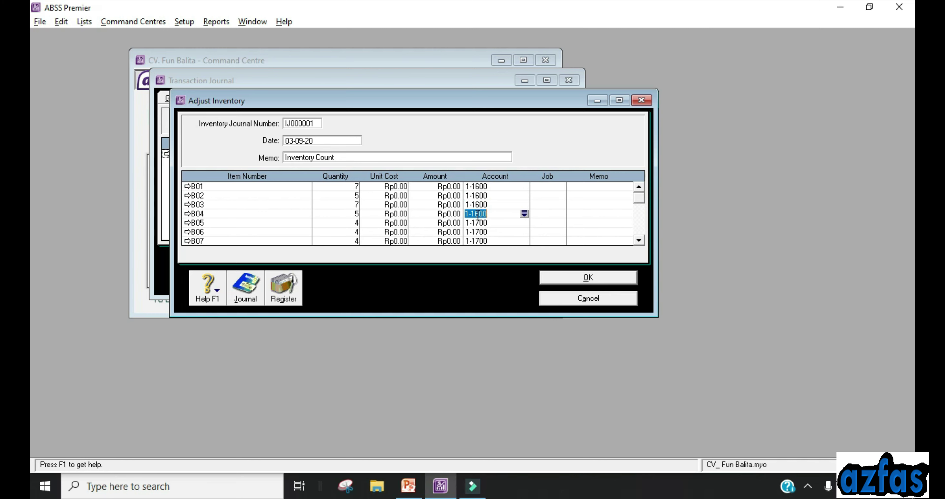
left_click(488, 223)
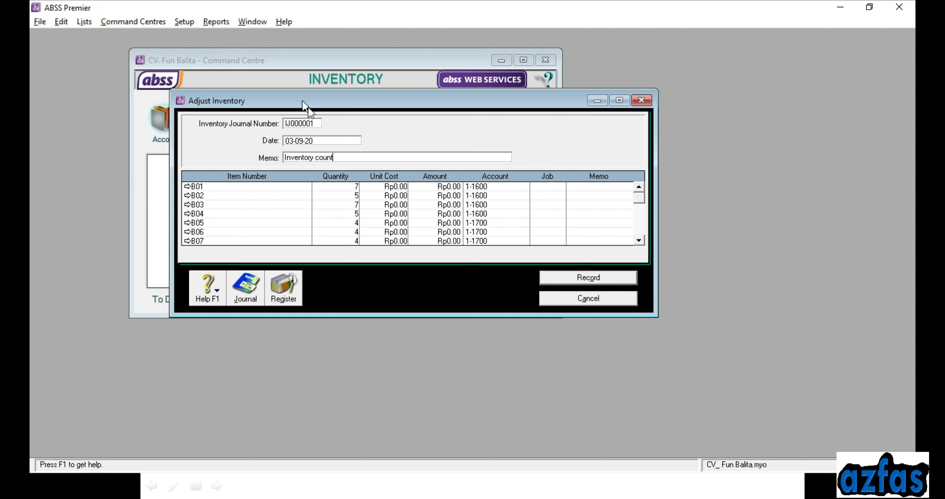
Set the adjustment date to 01-01-20 and the memo to 'Inventory Opening Balance'
left_click(322, 143)
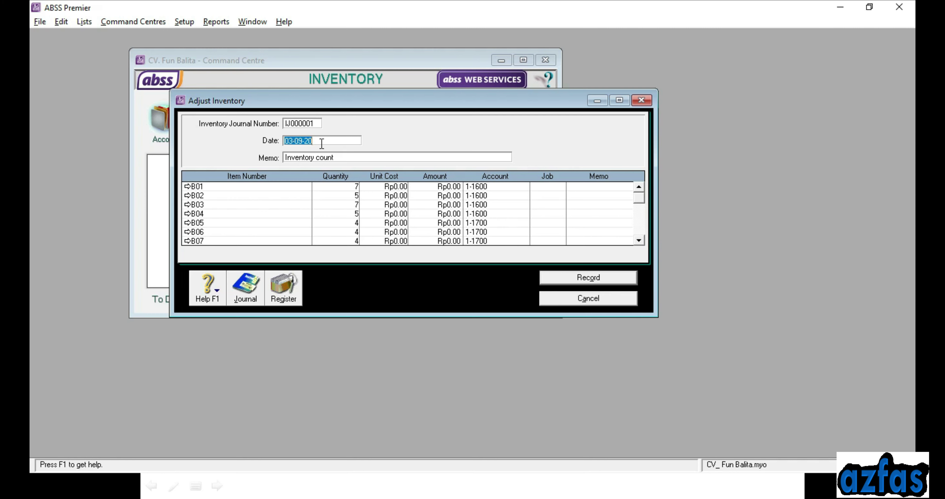
key("BackSpace")
type("01-01-20")
key("Tab")
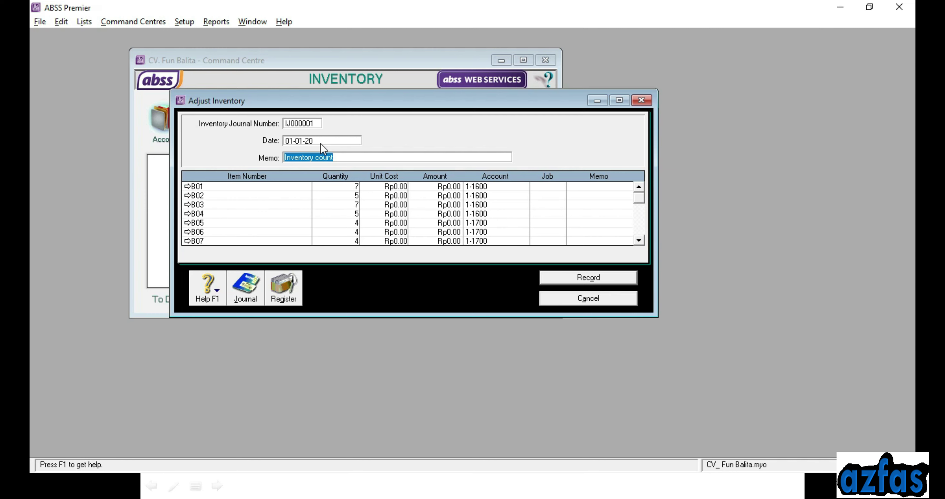
key("BackSpace")
type("Inventory Opening Ba;n")
key("BackSpace")
key("BackSpace")
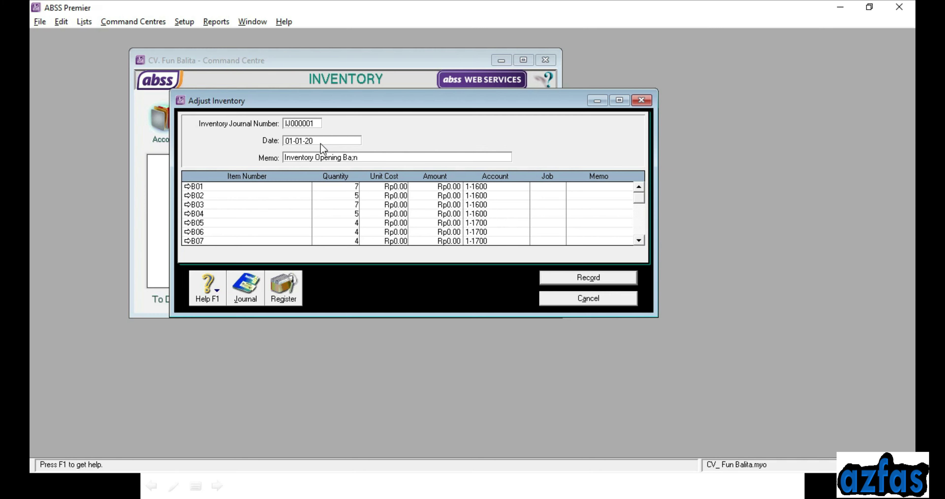
type("lance")
Enter unit costs 175,000, 225,000 and 120,000 for items B01–B03
left_click(396, 186)
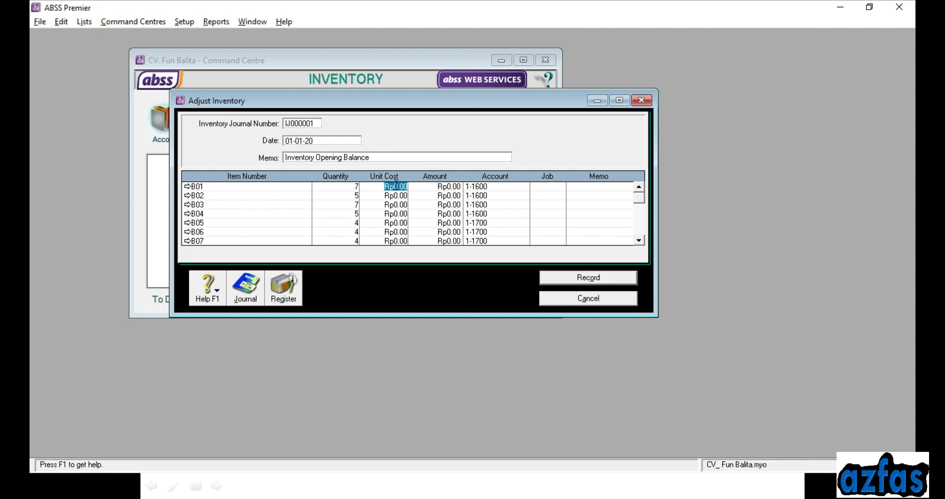
type("175000")
left_click(396, 198)
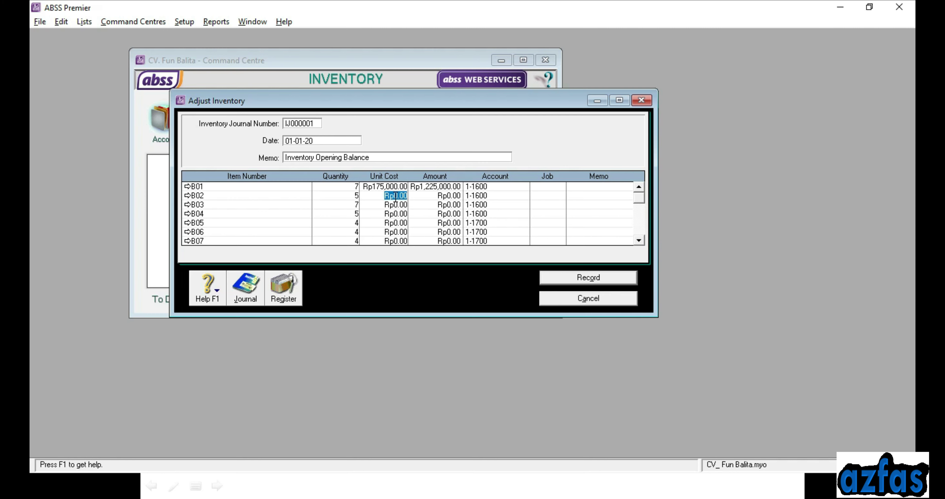
type("225,000")
key("Tab")
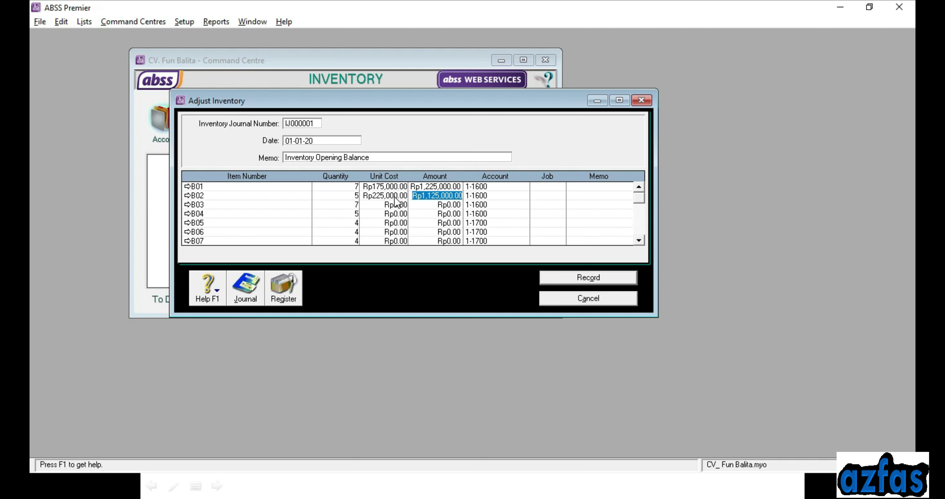
left_click(387, 205)
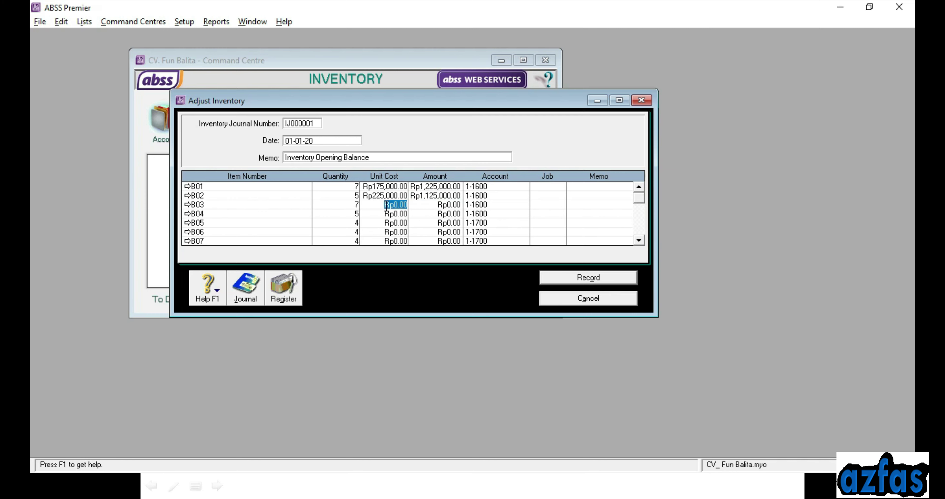
type("17")
type("000")
key("BackSpace")
key("BackSpace")
key("BackSpace")
key("BackSpace")
type("120,000")
key("Tab")
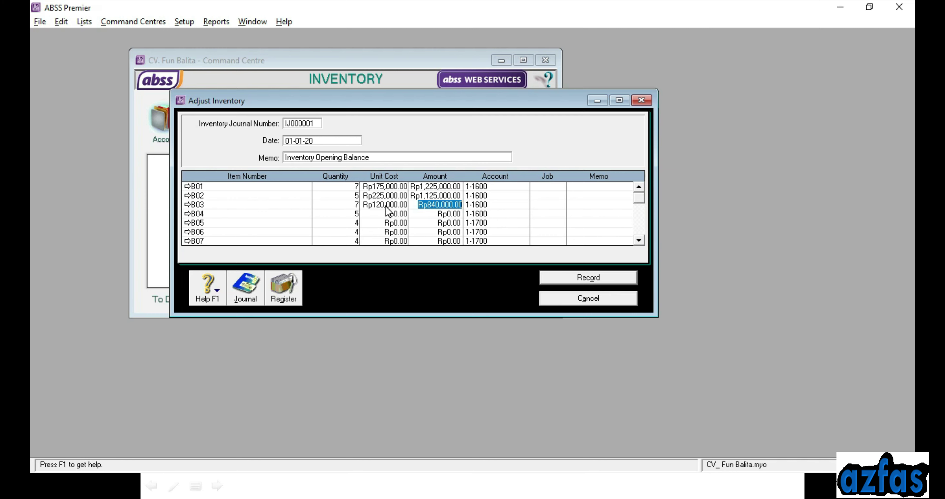
Enter unit costs 250,000, 1,775,000, 375,000 and 3,250,000 for items B04–B07
left_click(383, 215)
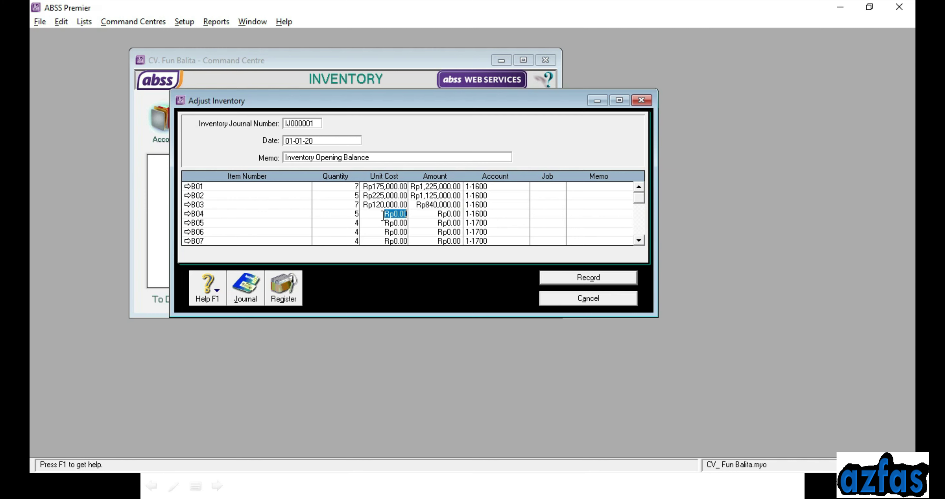
type("250,000")
key("Tab")
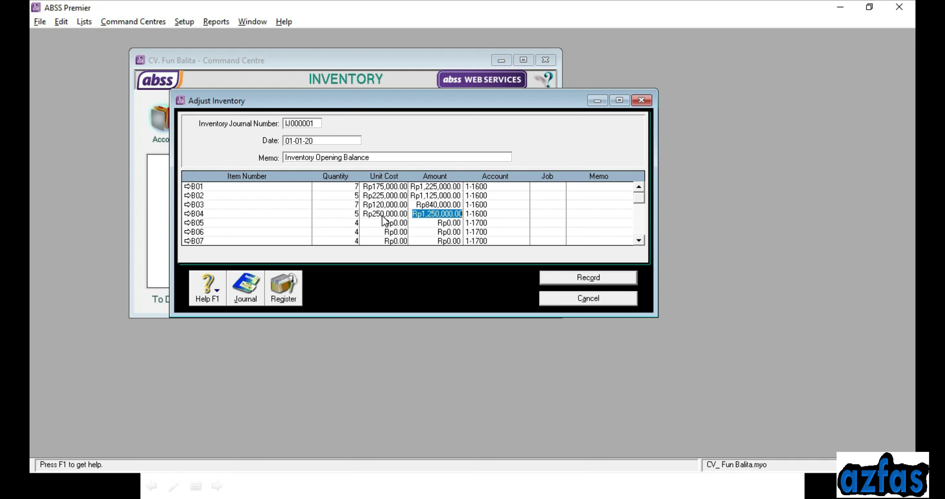
left_click(385, 222)
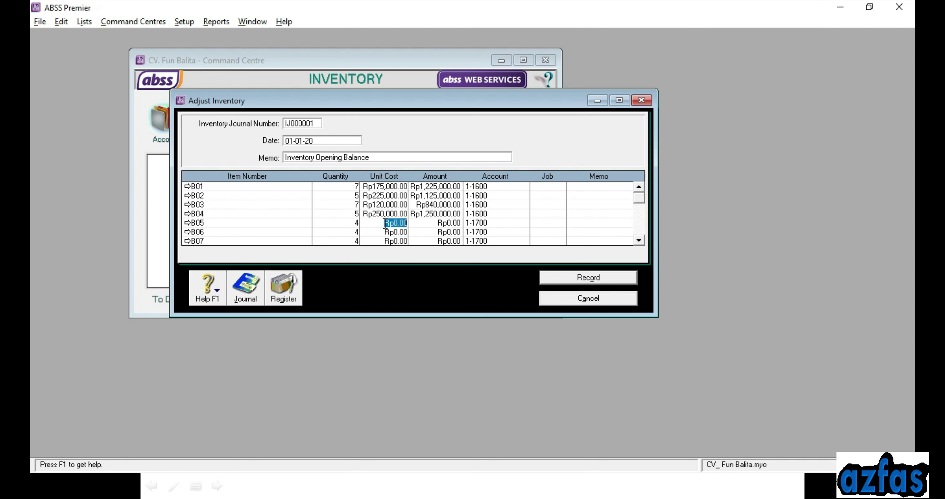
type("1775000")
left_click(393, 232)
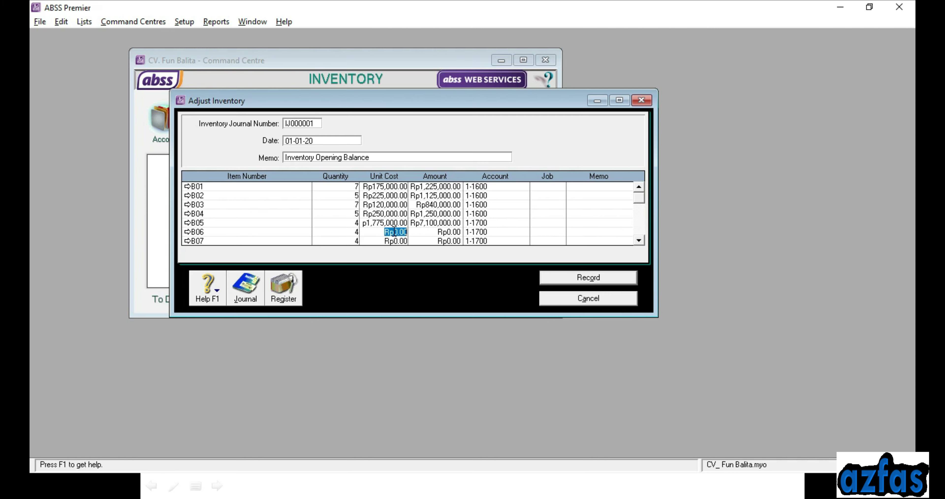
type("375000")
left_click(391, 241)
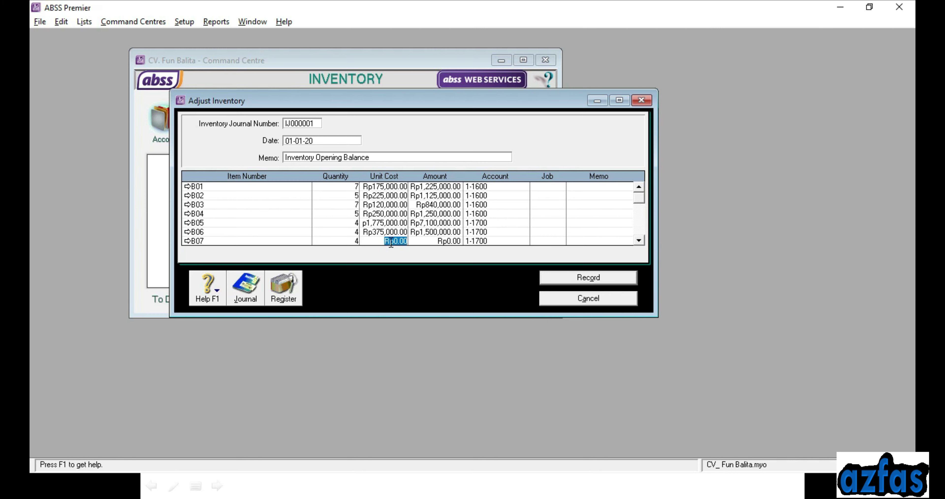
type("3,25")
type("0,000")
key("Tab")
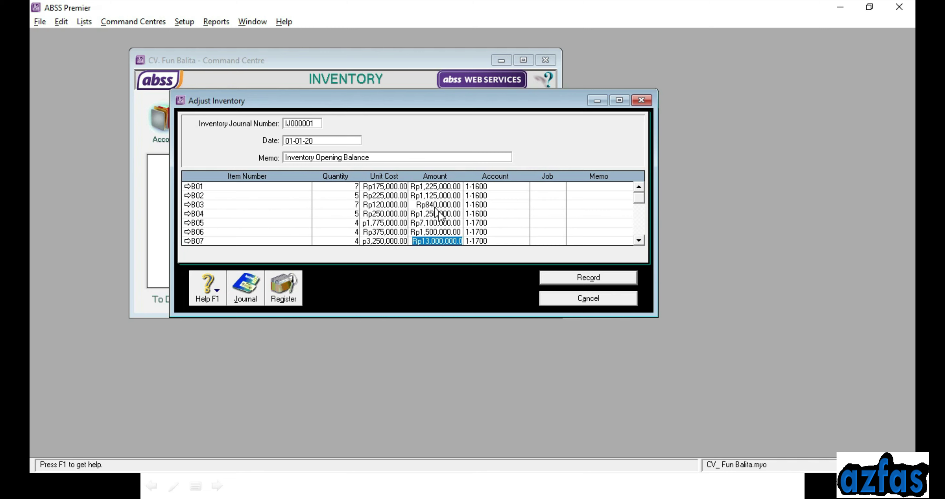
Confirm account 1-1600 on the B01 and B04 lines
left_click(490, 187)
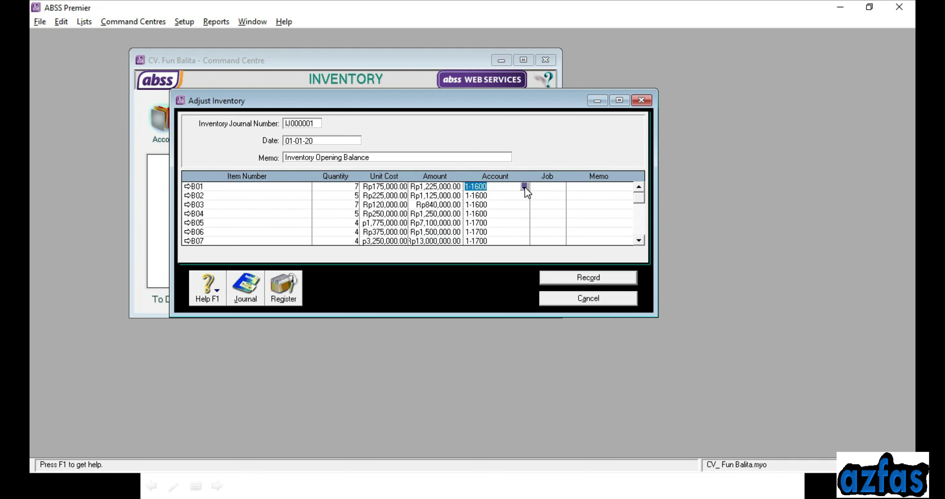
left_click(524, 186)
left_click(494, 215)
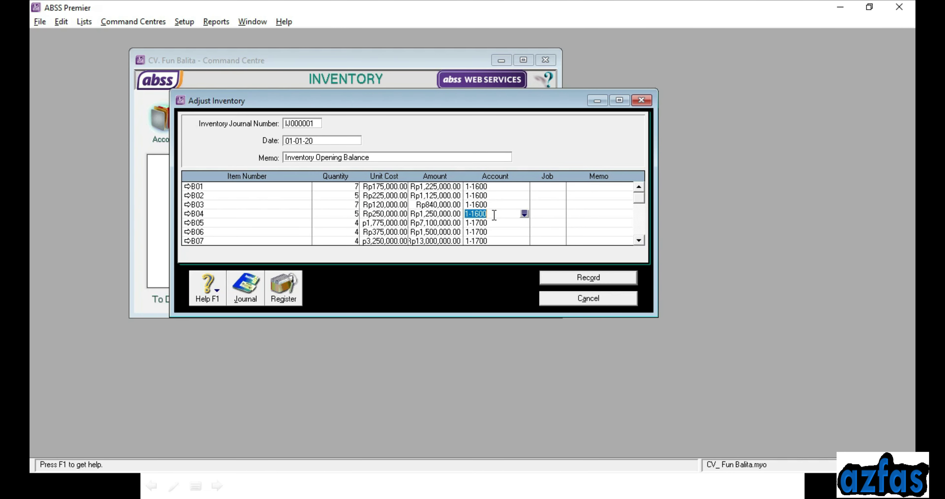
left_click(524, 213)
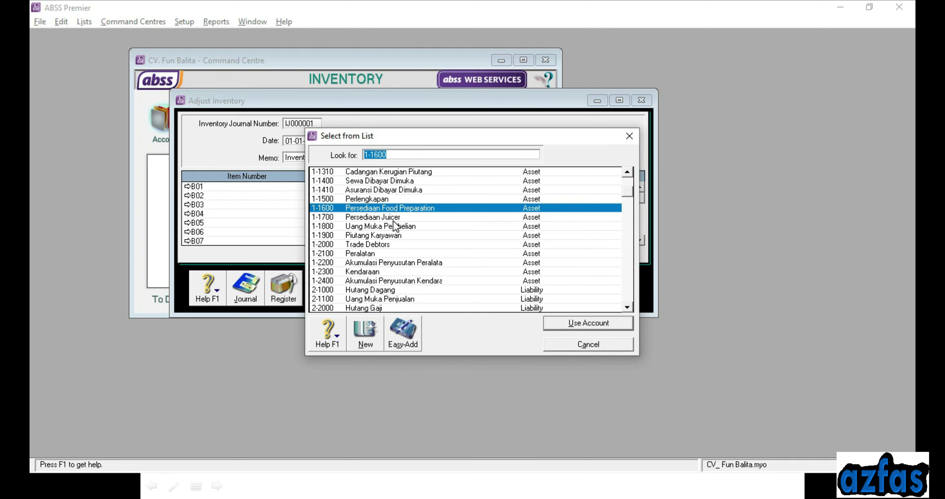
left_click(550, 324)
Keep 1-1700 on B07's line and open the transaction recap with Ctrl+R
left_click(195, 223)
left_click(198, 241)
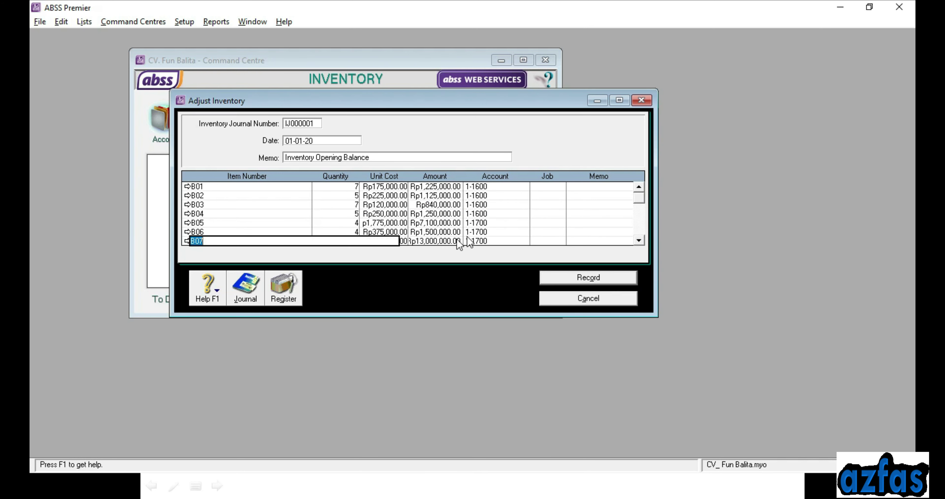
left_click(521, 242)
left_click(521, 242)
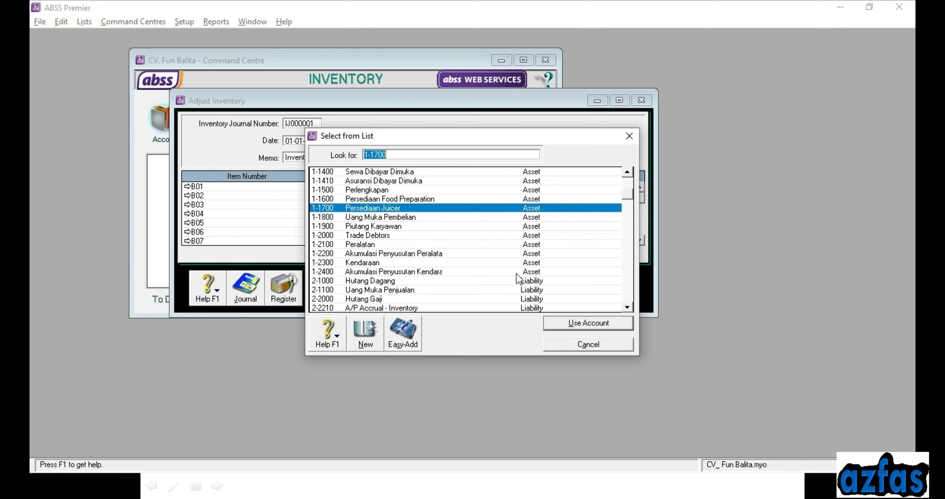
left_click(573, 345)
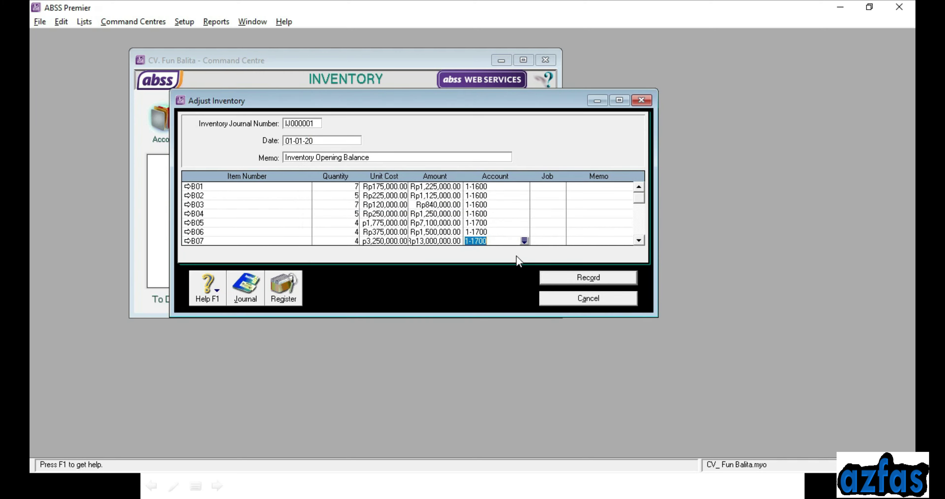
key("Tab")
key("Tab")
key("Tab")
key("Tab")
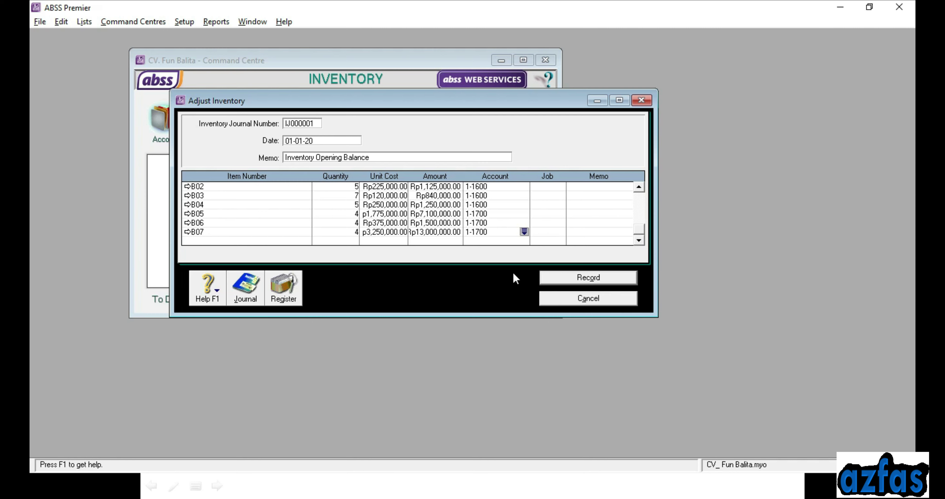
key("Tab")
key("ctrl+r")
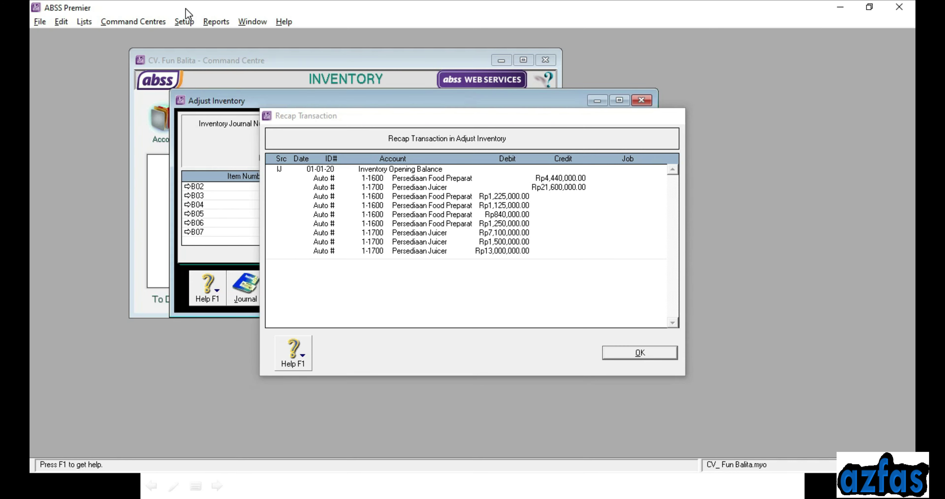
Check the 1-1600 and 1-1700 balances in Account Opening Balances
left_click(640, 353)
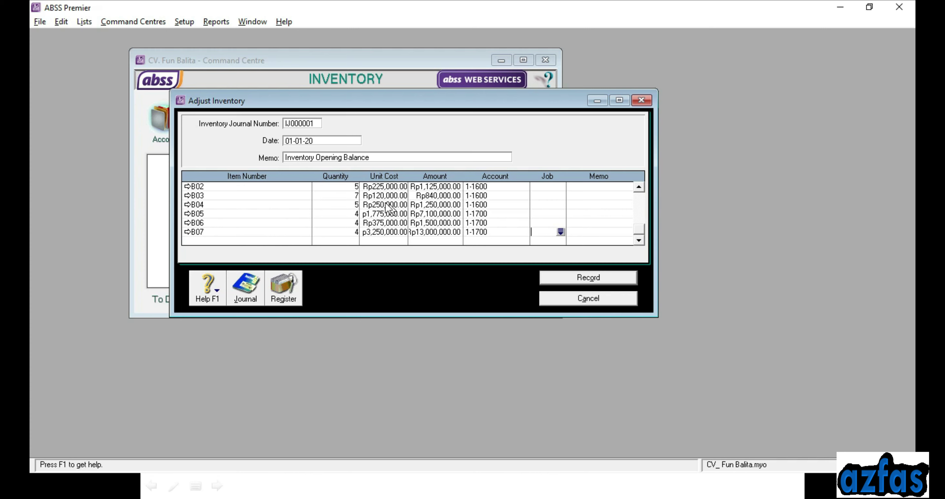
left_click(182, 21)
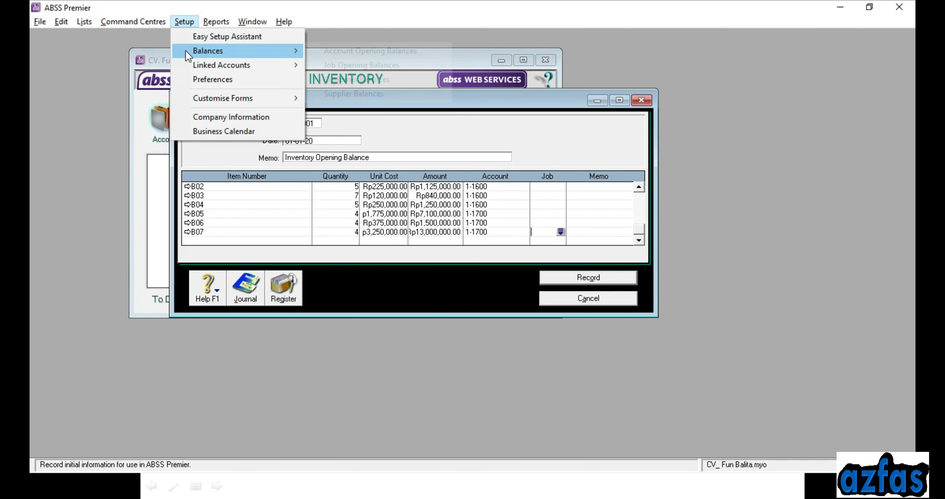
mouse_move(205, 50)
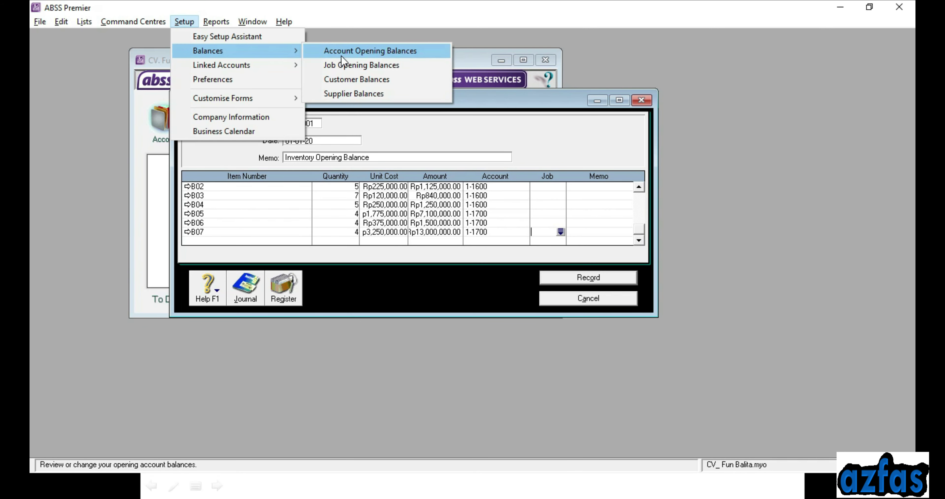
left_click(341, 51)
left_click_drag(360, 116, 314, 93)
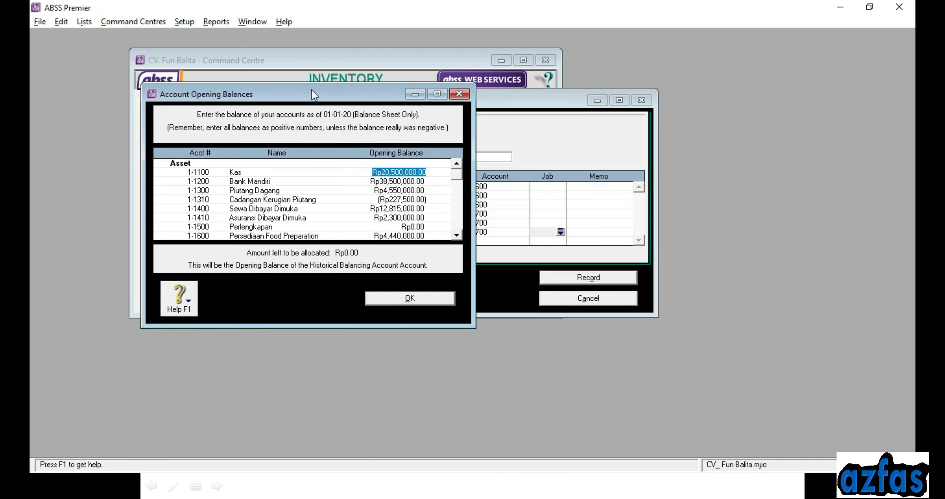
left_click_drag(320, 325, 320, 446)
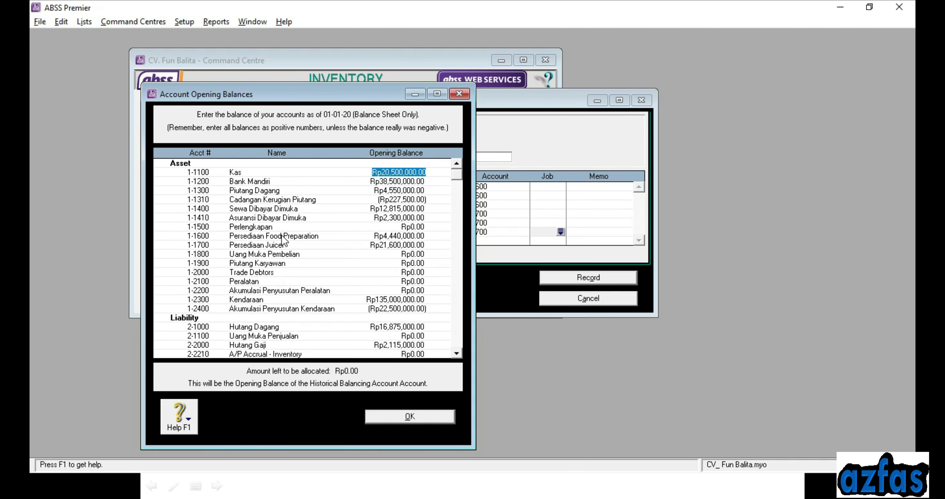
left_click(397, 236)
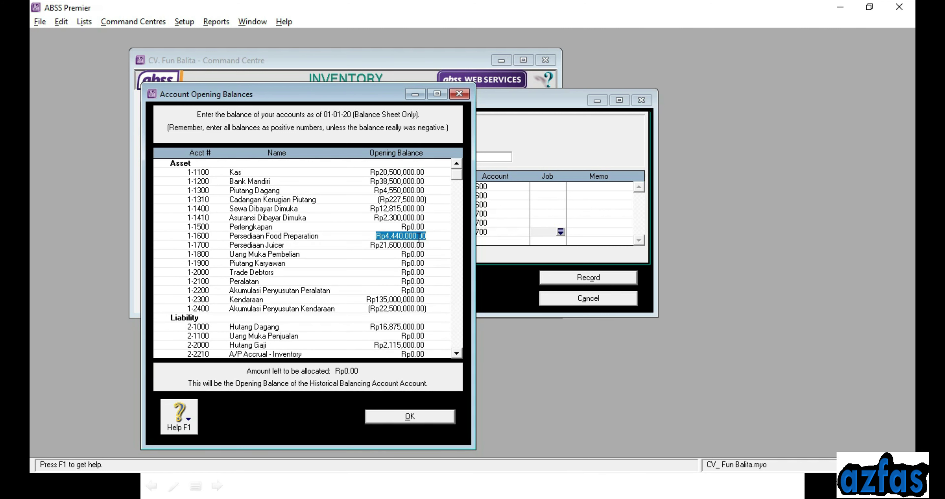
left_click(389, 246)
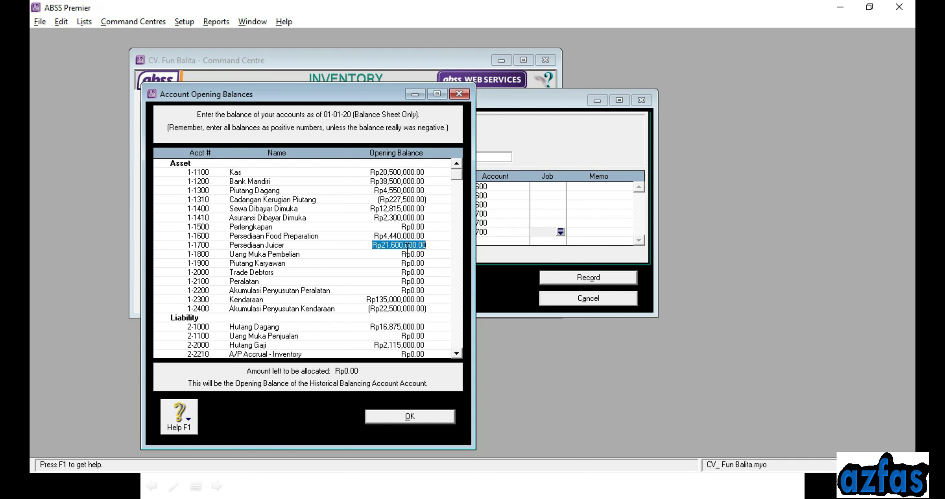
left_click(399, 418)
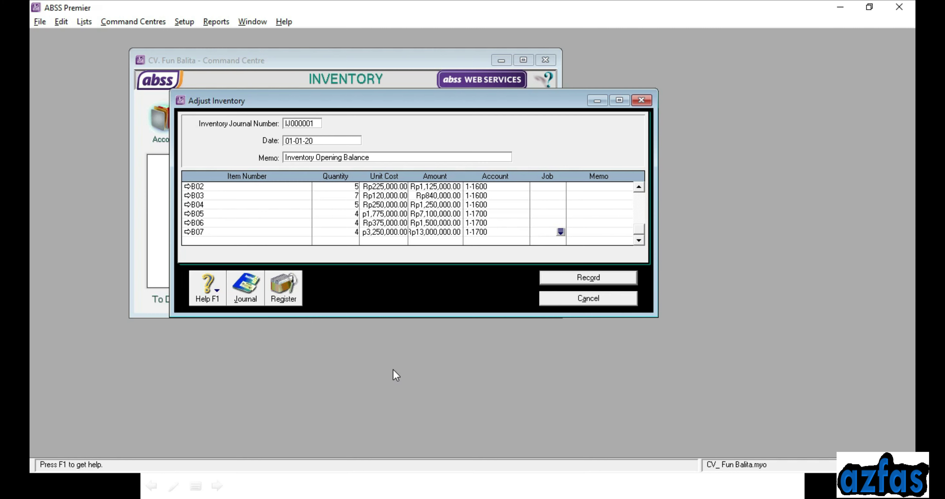
Record inventory adjustment IJ000001 with all B01–B07 lines
left_click(125, 22)
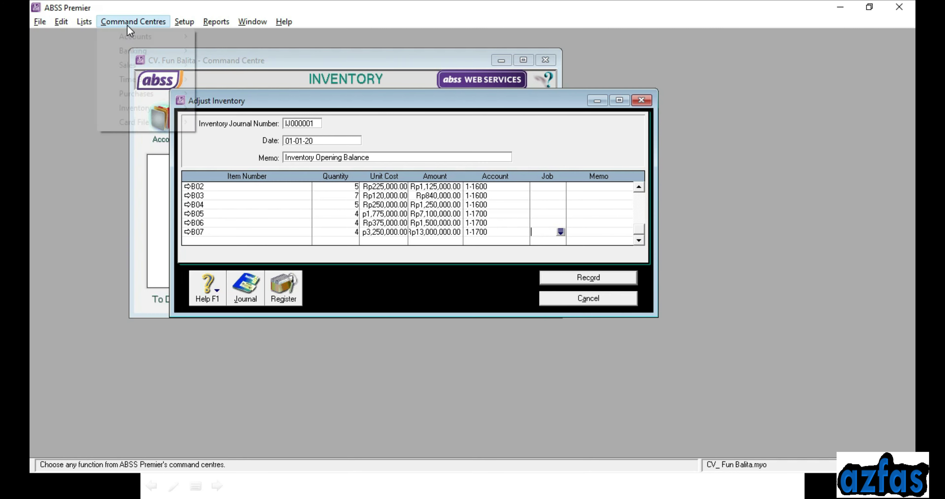
left_click(498, 96)
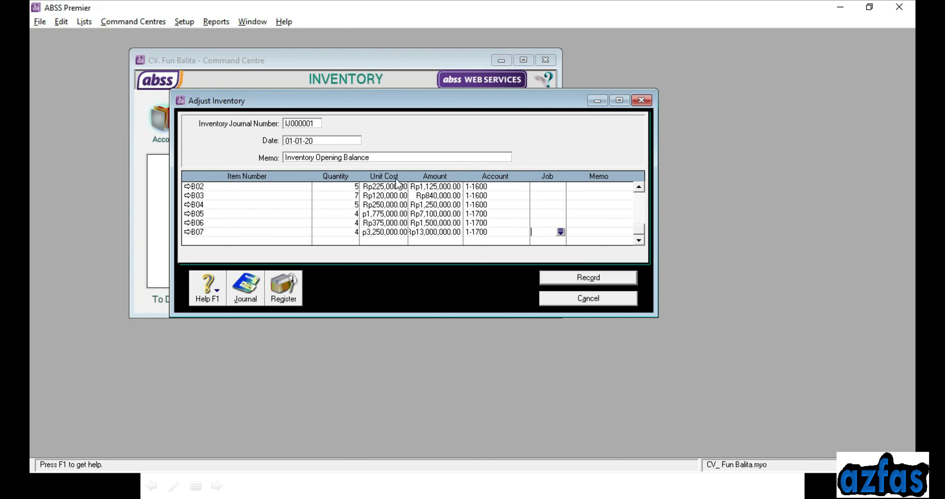
left_click_drag(468, 315, 467, 456)
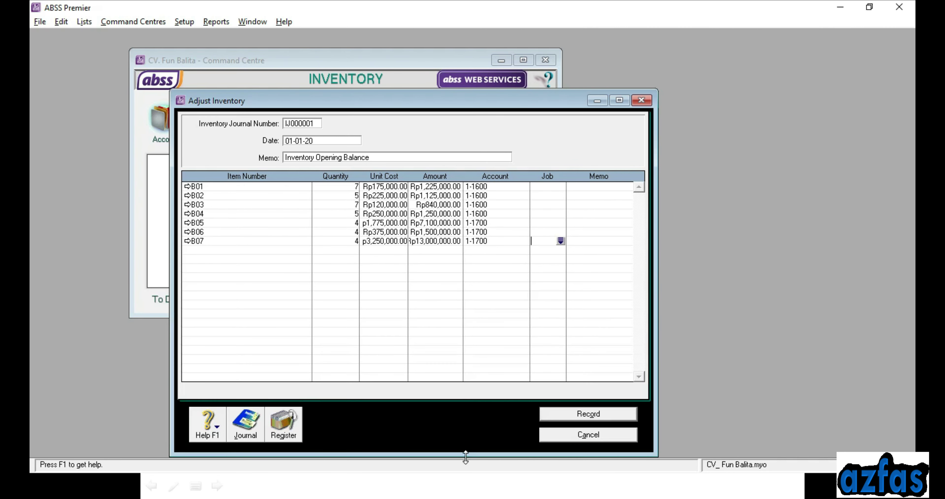
left_click(563, 417)
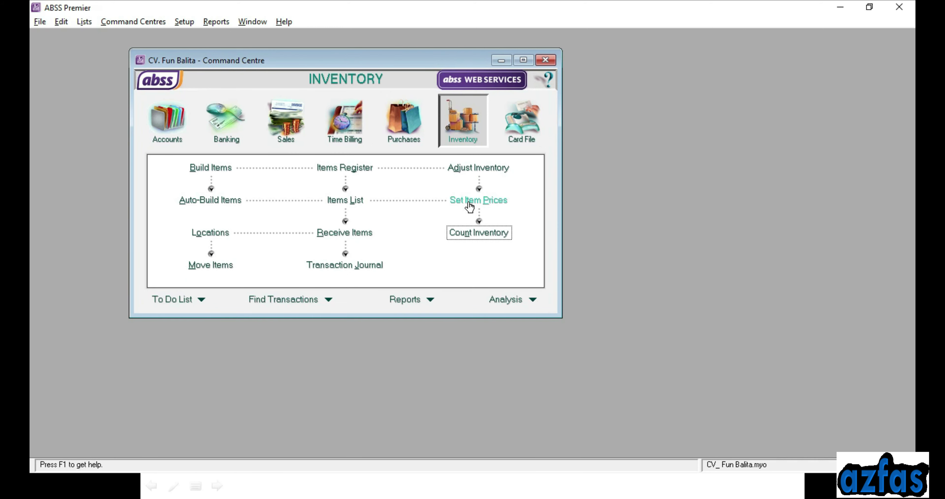